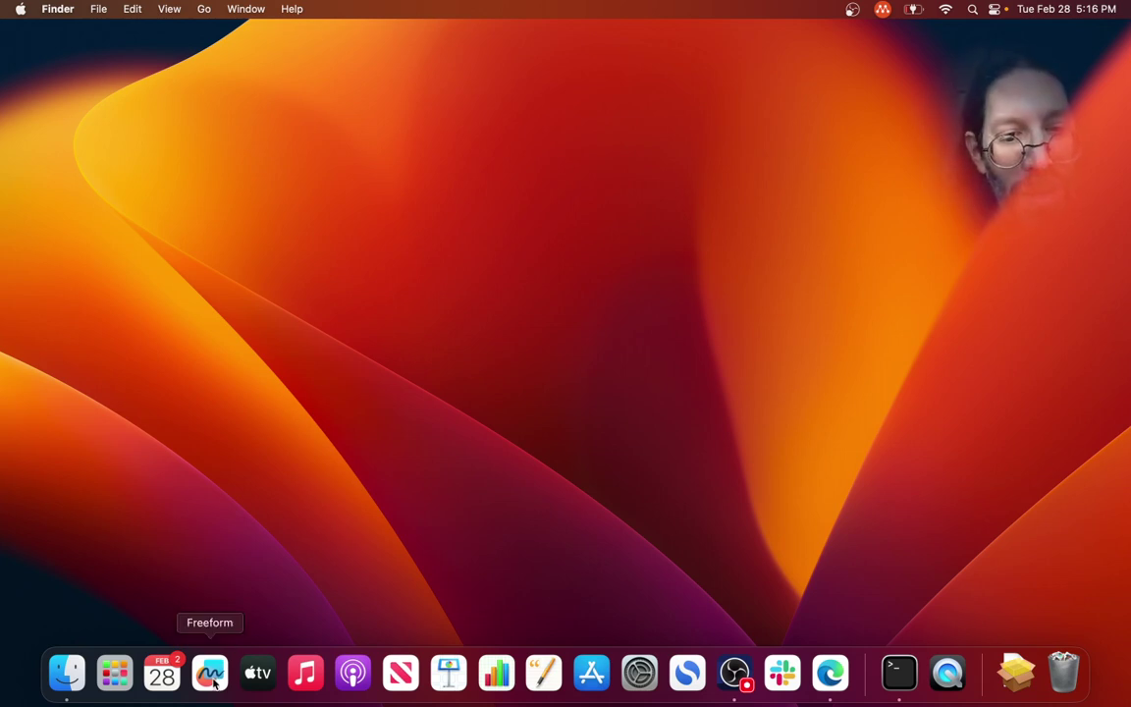
Step: Remove the Freeform and Apple TV apps from the Dock by pulling them off it
drag(218, 675, 486, 216)
drag(218, 682, 549, 142)
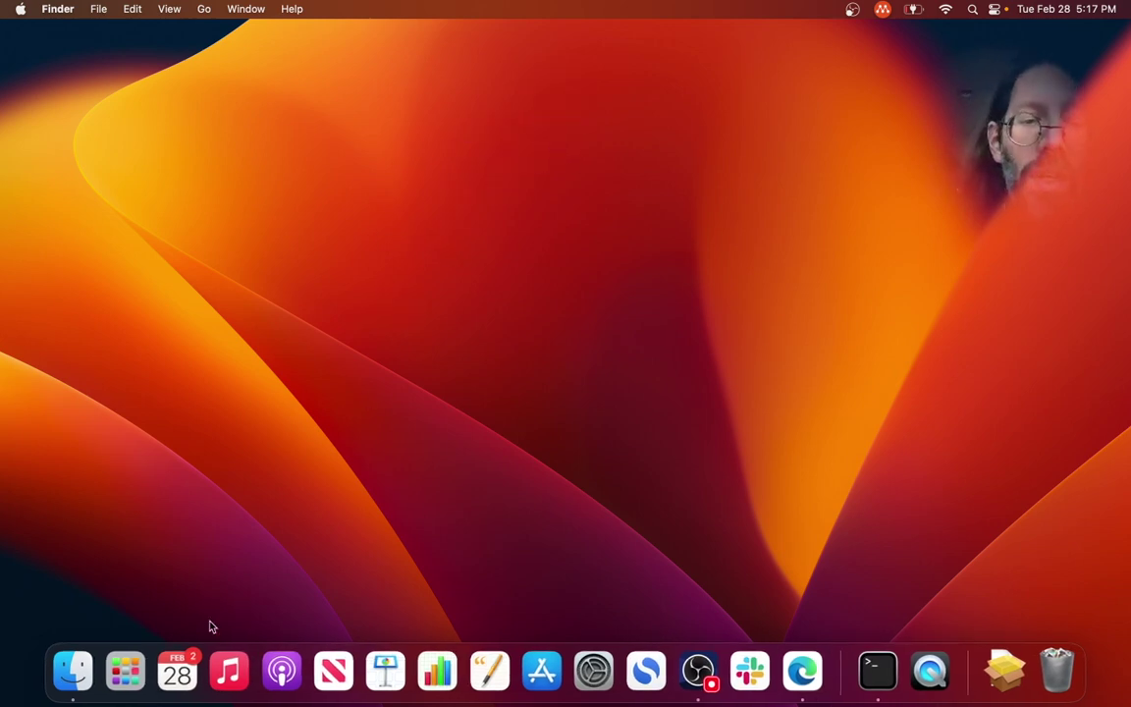
click(227, 670)
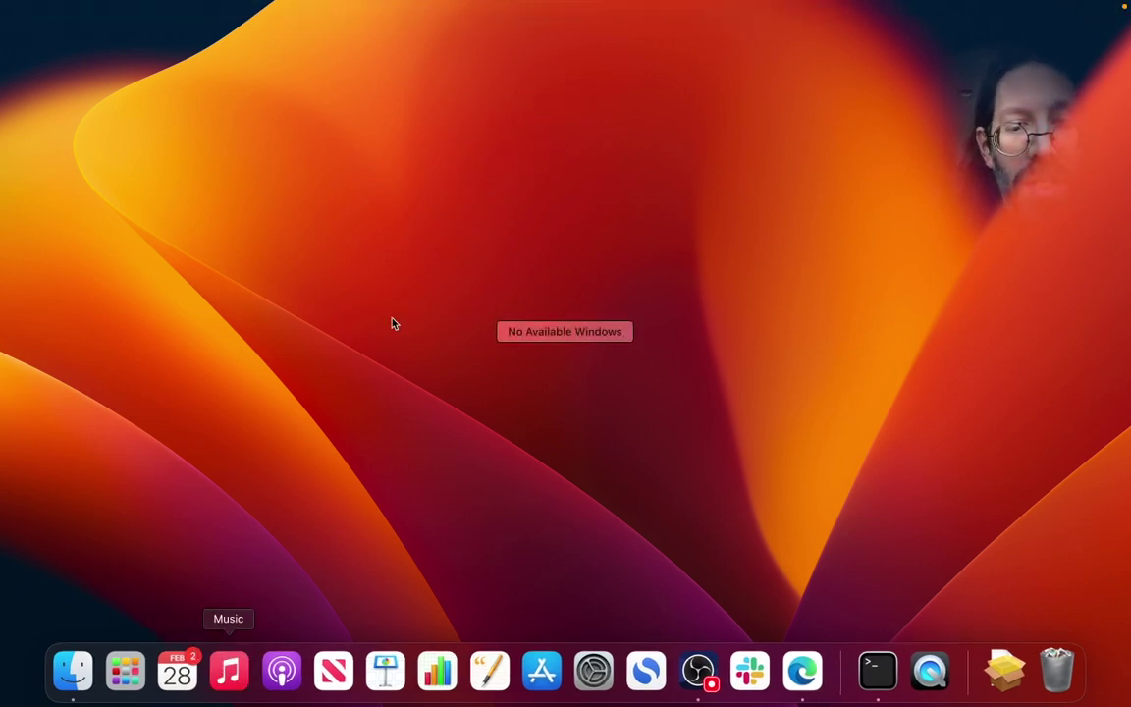
click(392, 328)
click(236, 670)
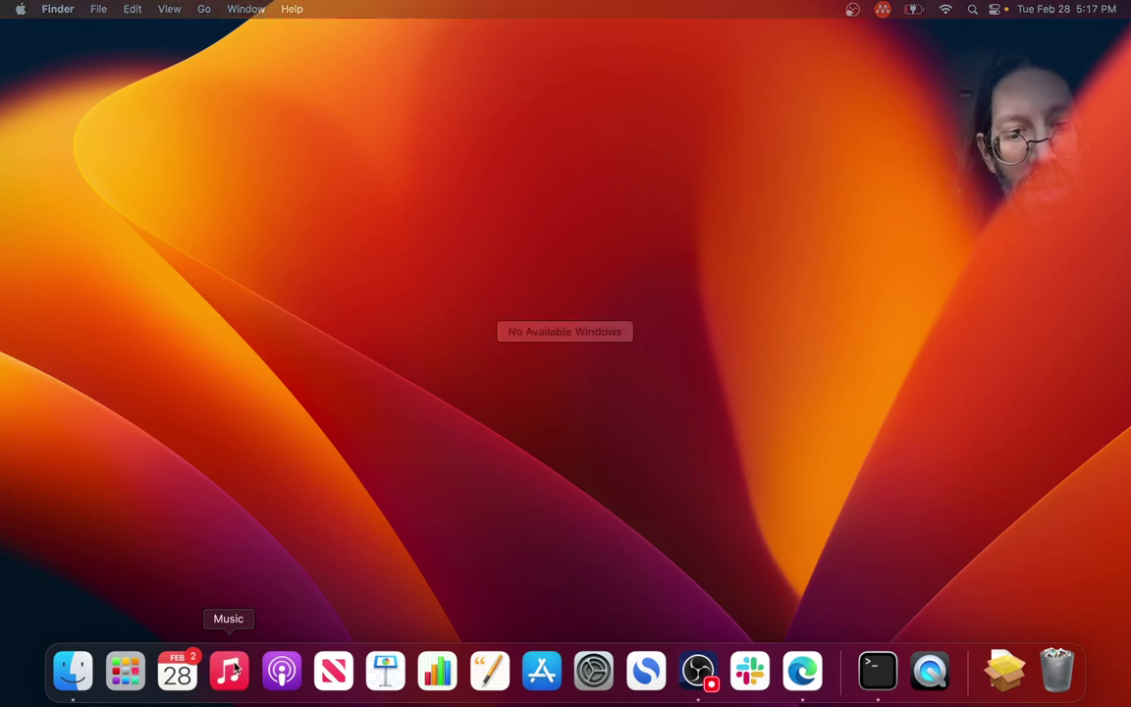
click(365, 507)
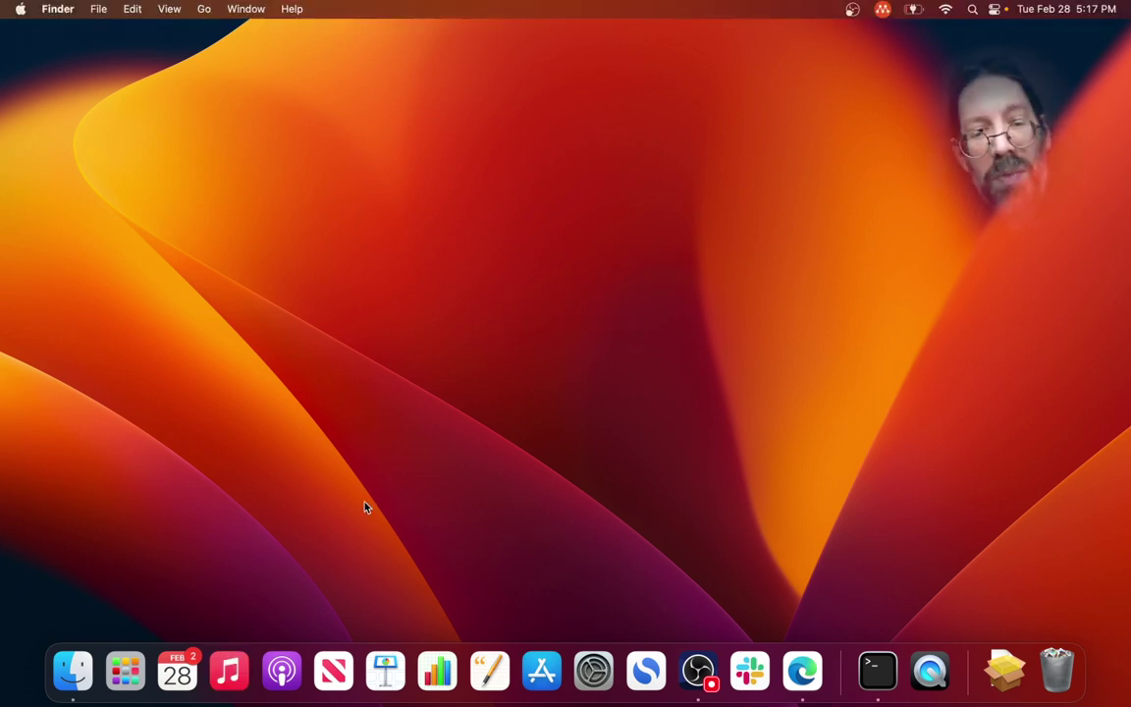
click(233, 673)
click(298, 530)
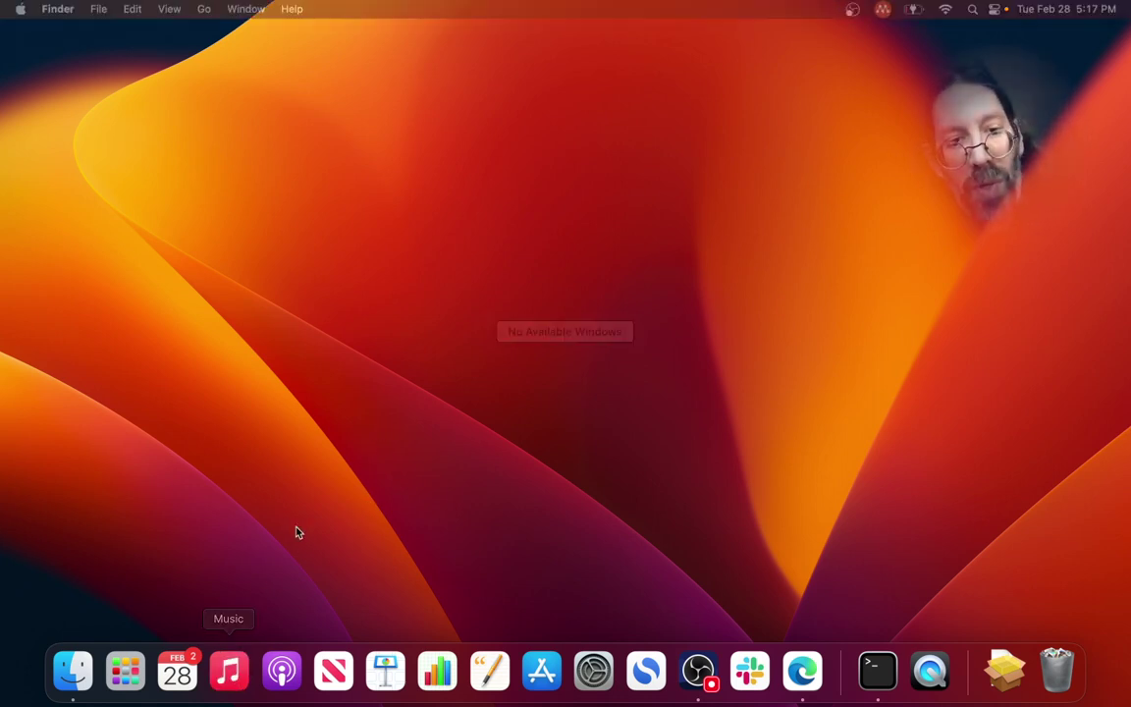
click(232, 670)
click(222, 439)
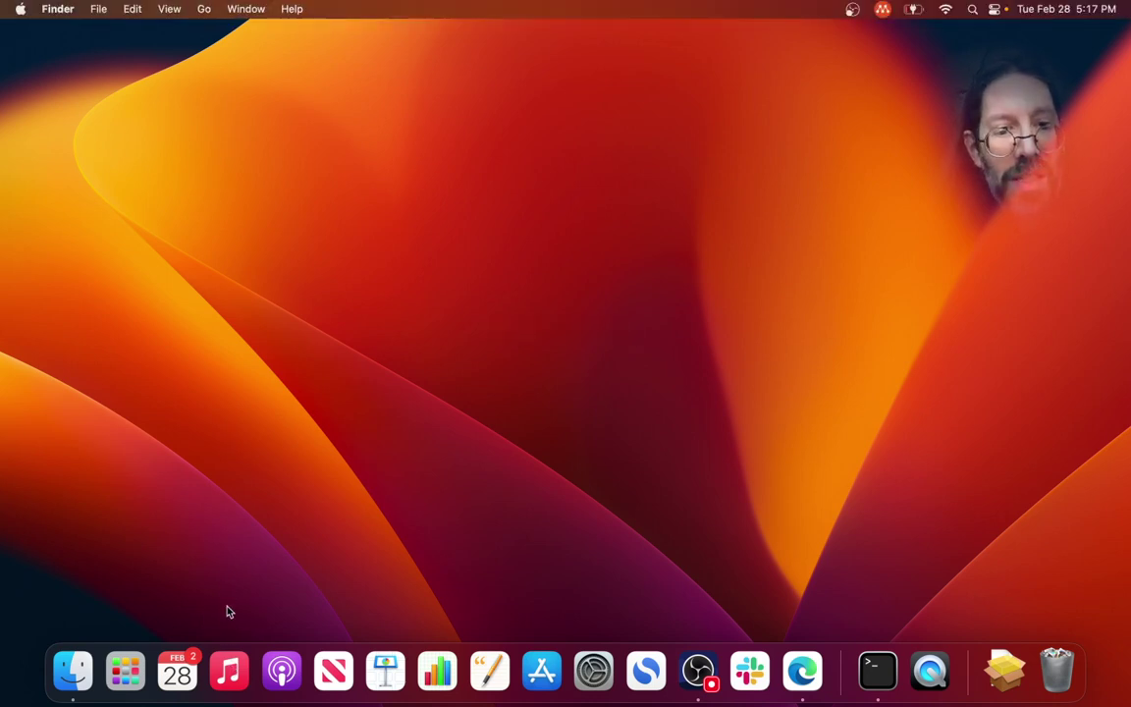
Step: Remove the Music and Podcasts apps from the Dock
right_click(236, 670)
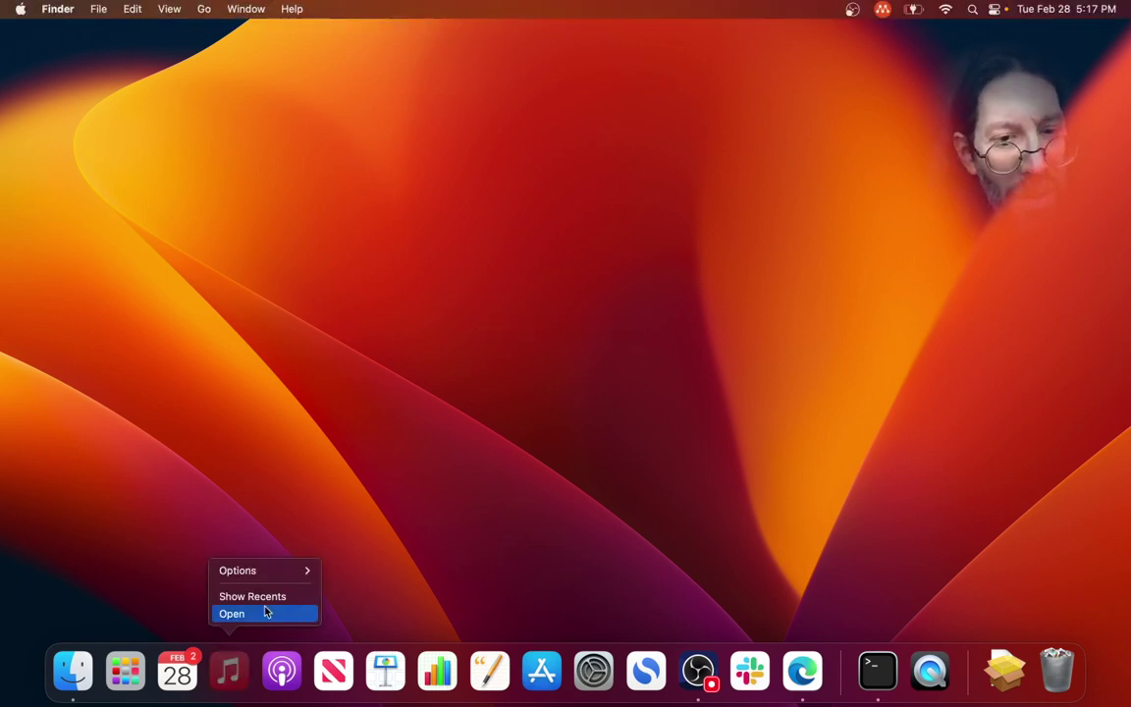
mouse_move(265, 577)
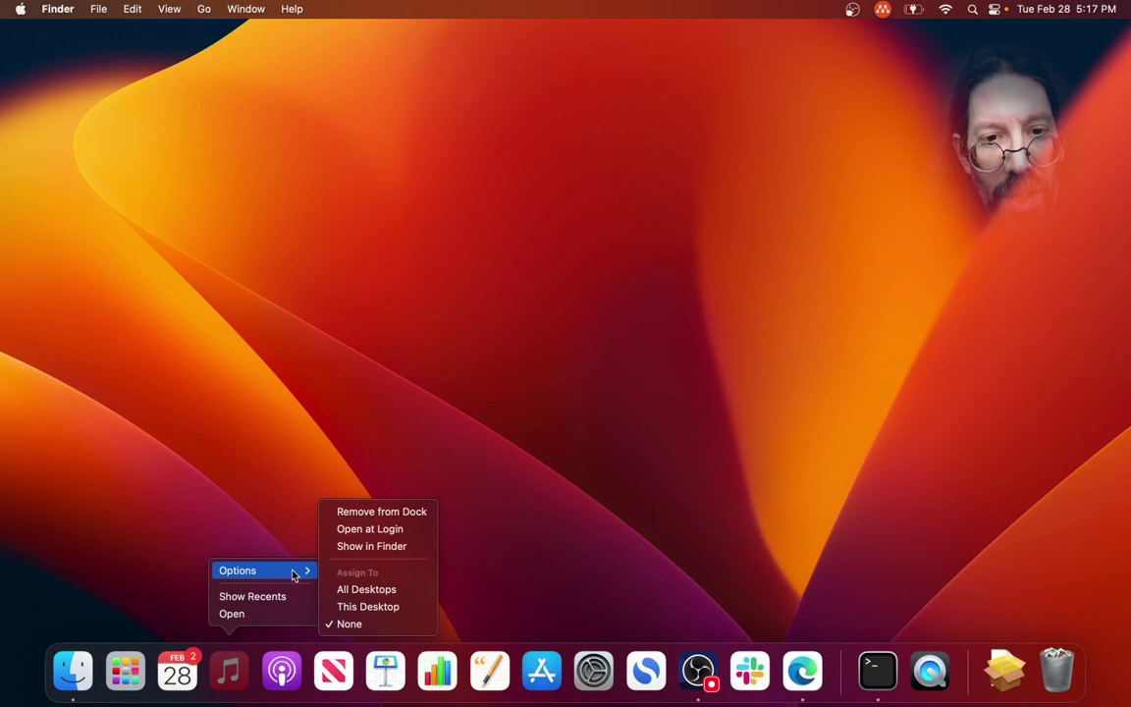
click(387, 514)
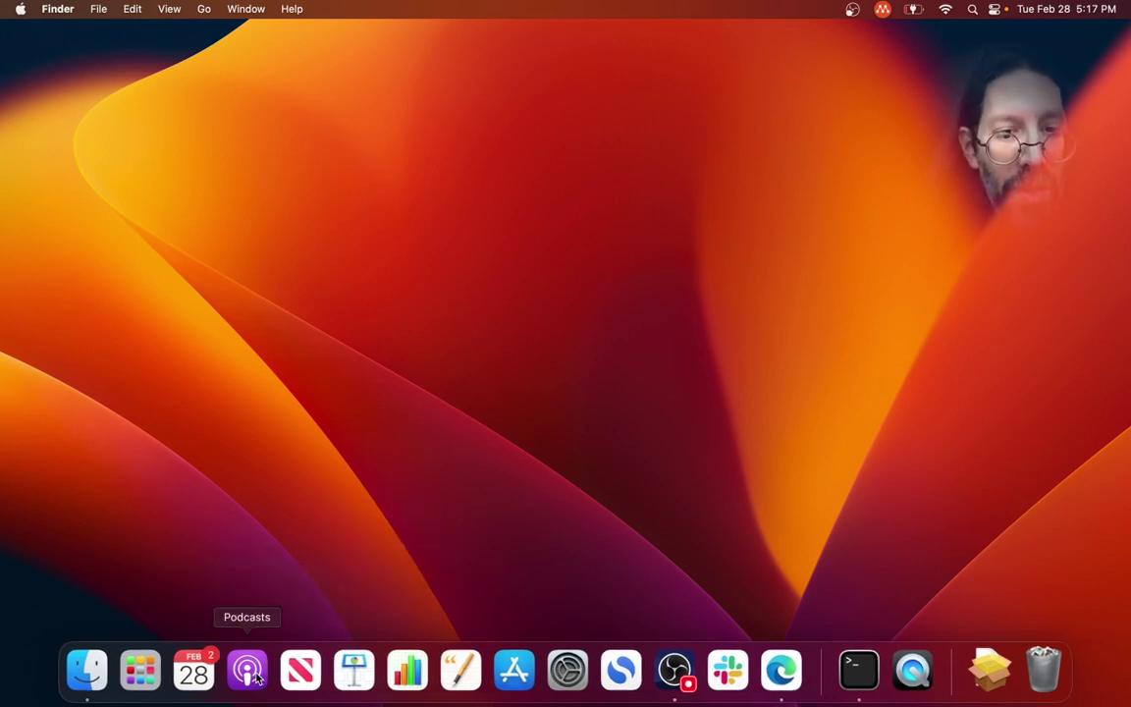
right_click(256, 676)
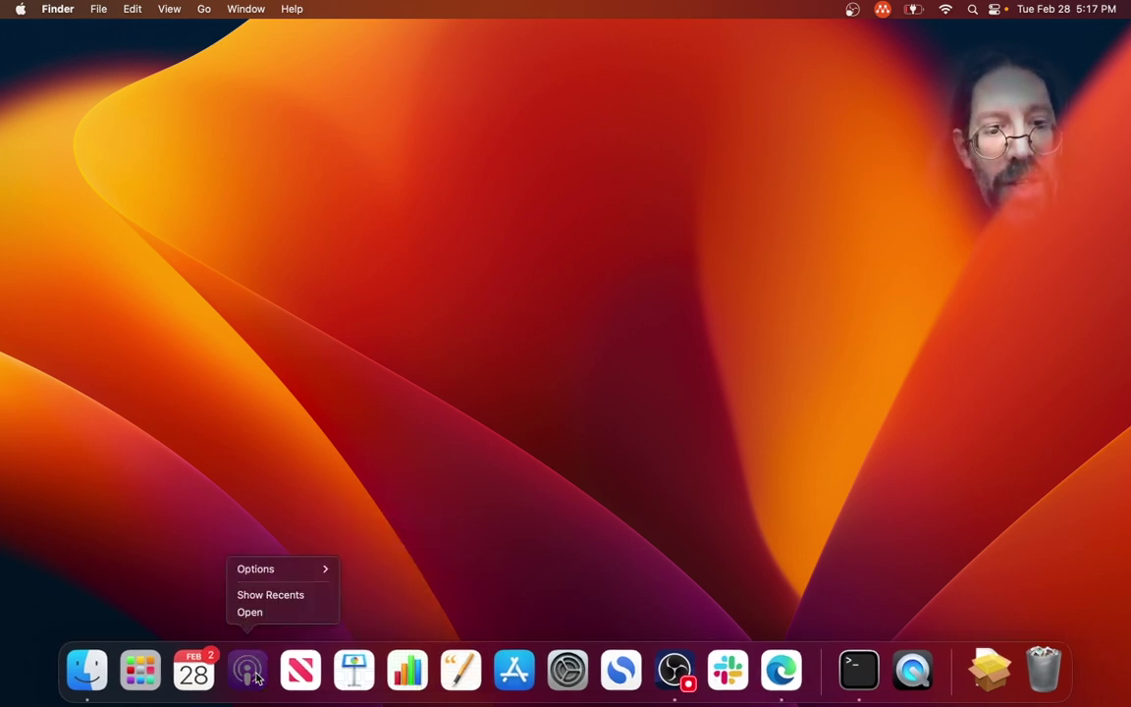
mouse_move(290, 572)
click(388, 511)
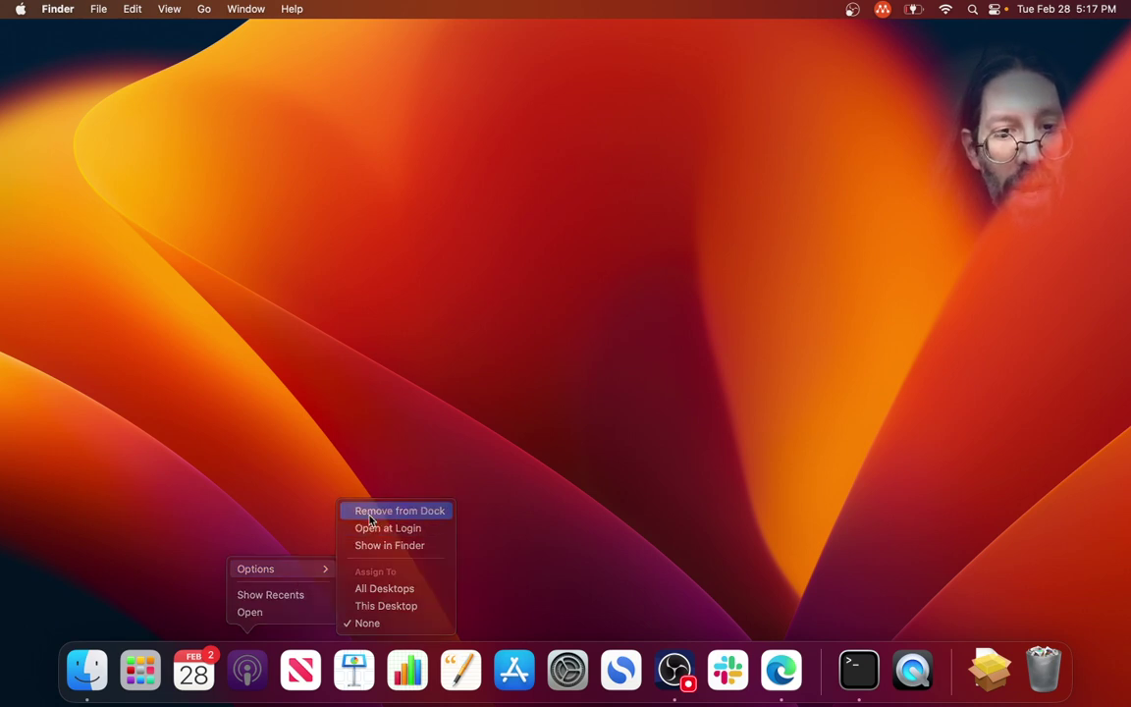
Step: Remove the News and Keynote apps from the Dock
right_click(283, 668)
mouse_move(339, 571)
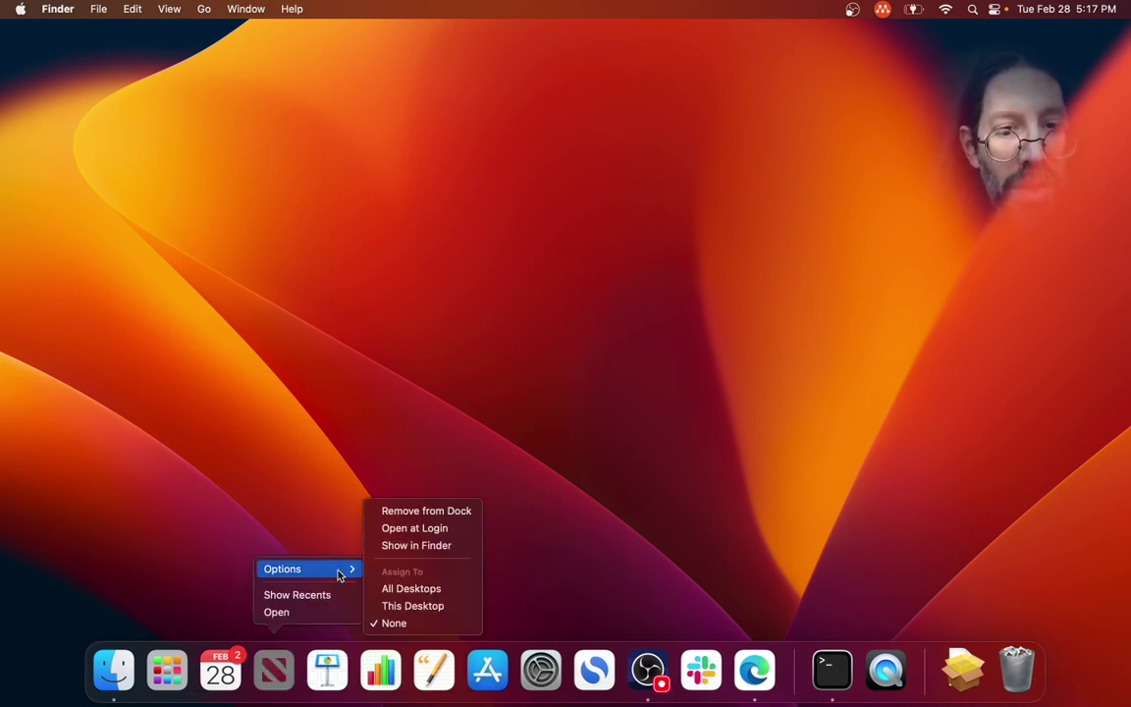
click(451, 515)
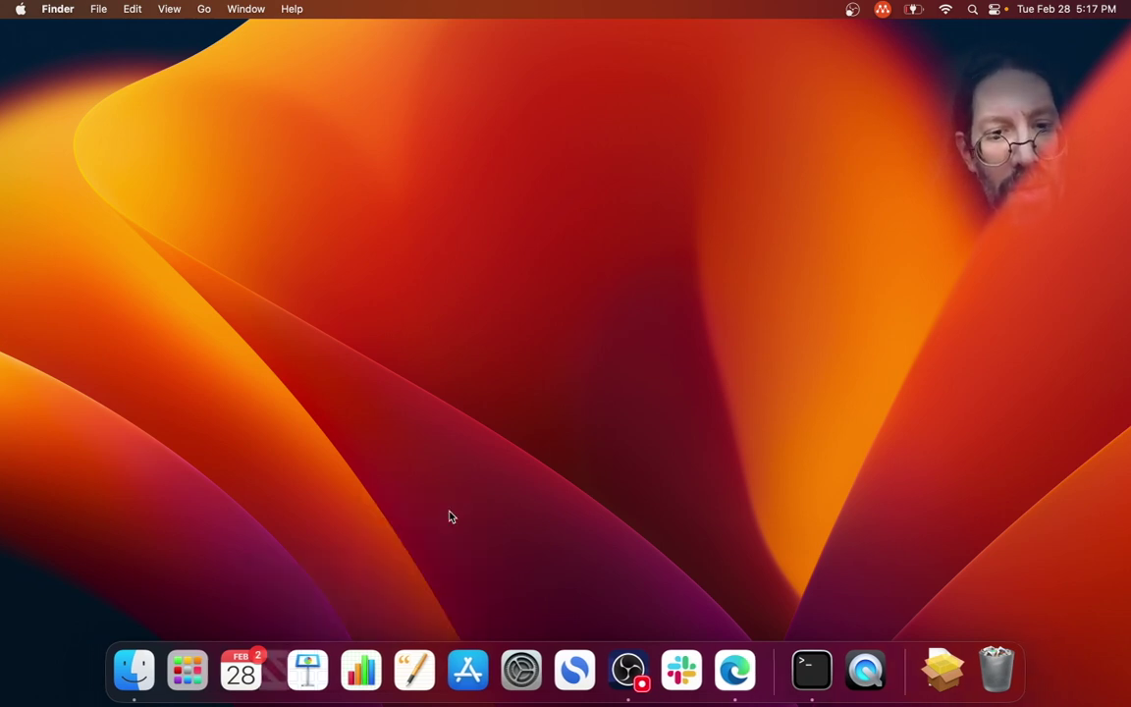
right_click(305, 683)
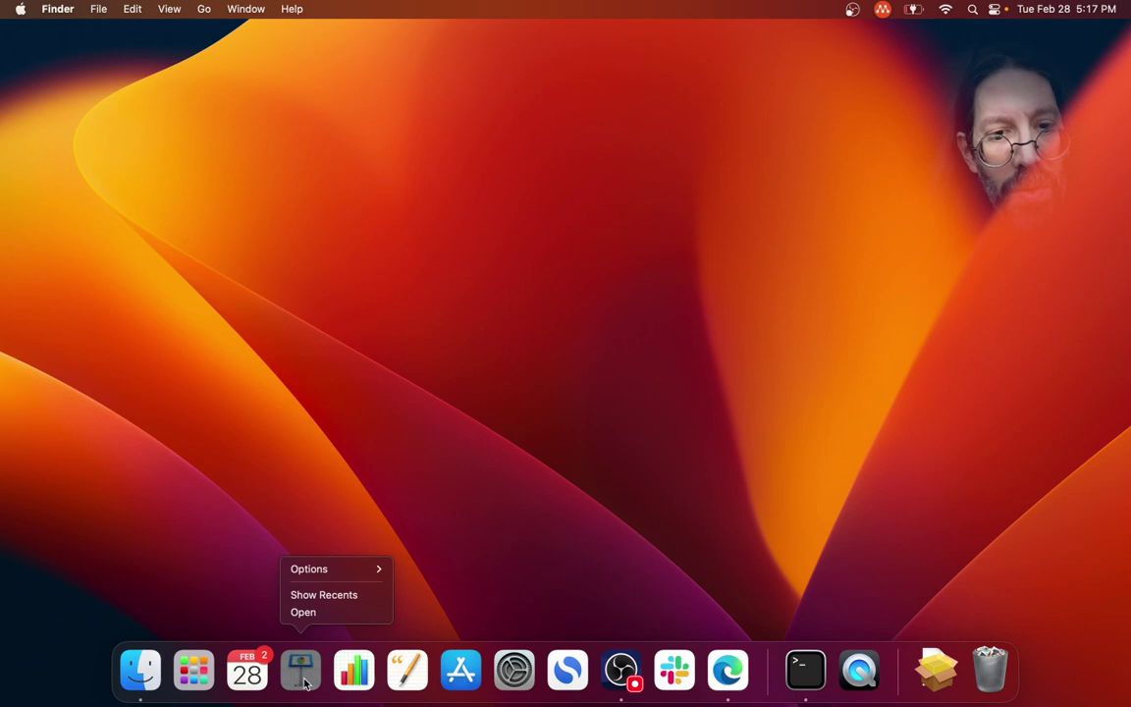
mouse_move(373, 569)
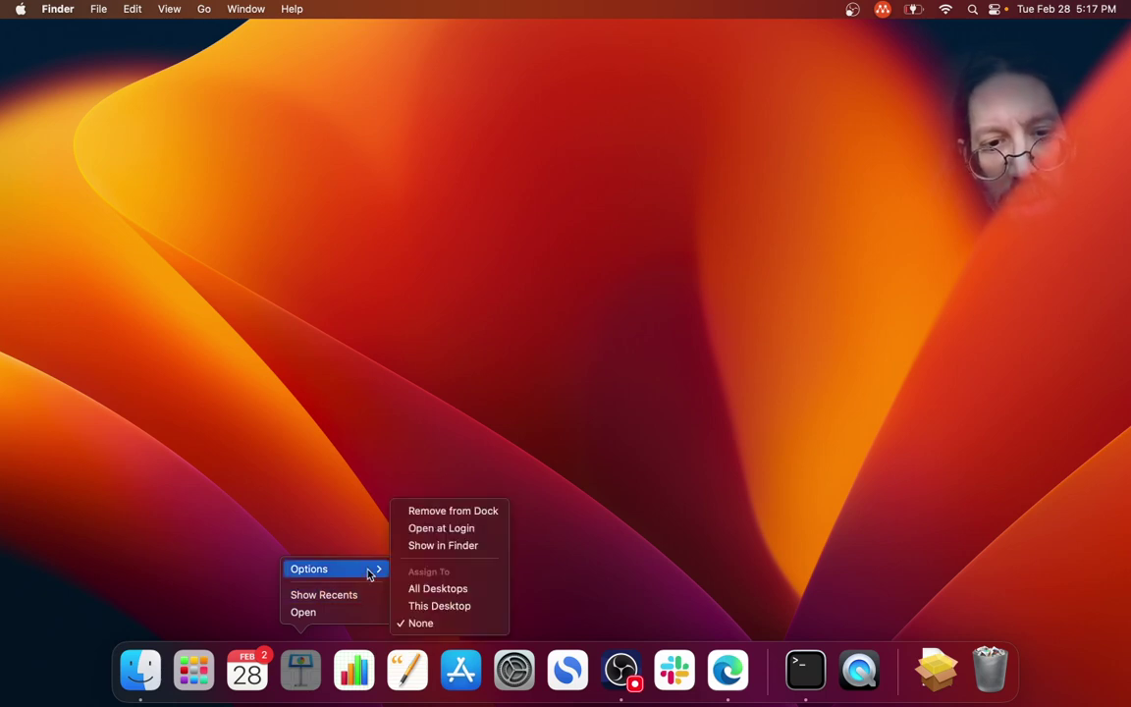
click(467, 511)
Step: Remove the Numbers and Pages apps from the Dock
right_click(333, 673)
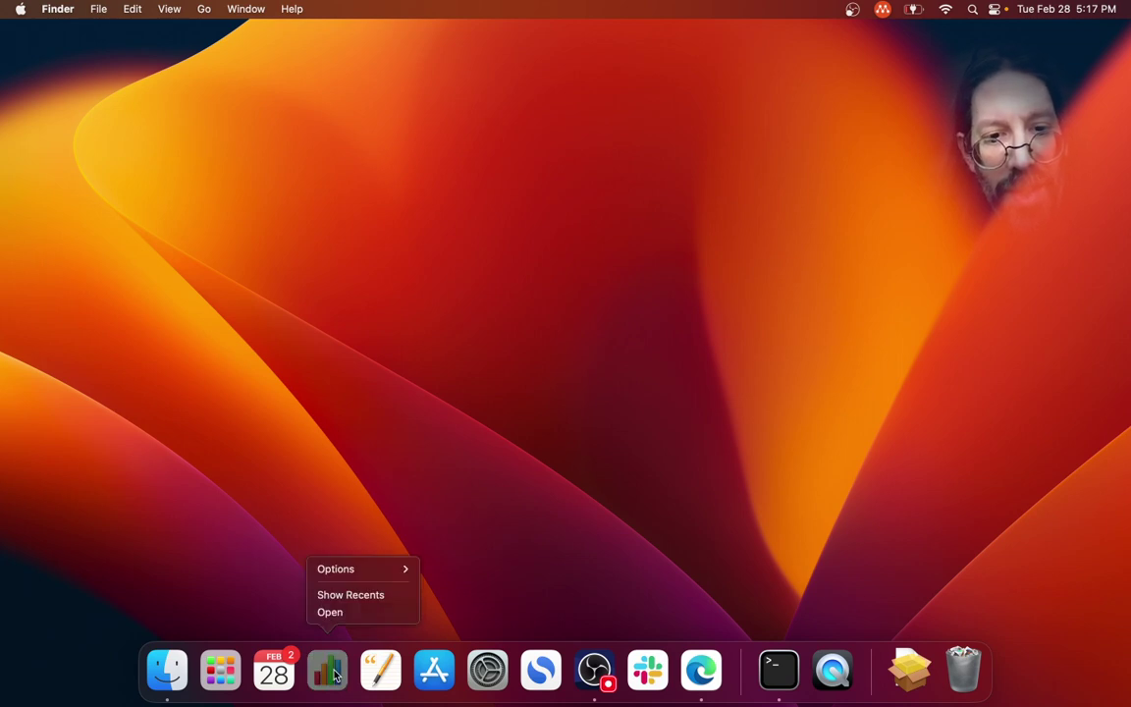
mouse_move(368, 568)
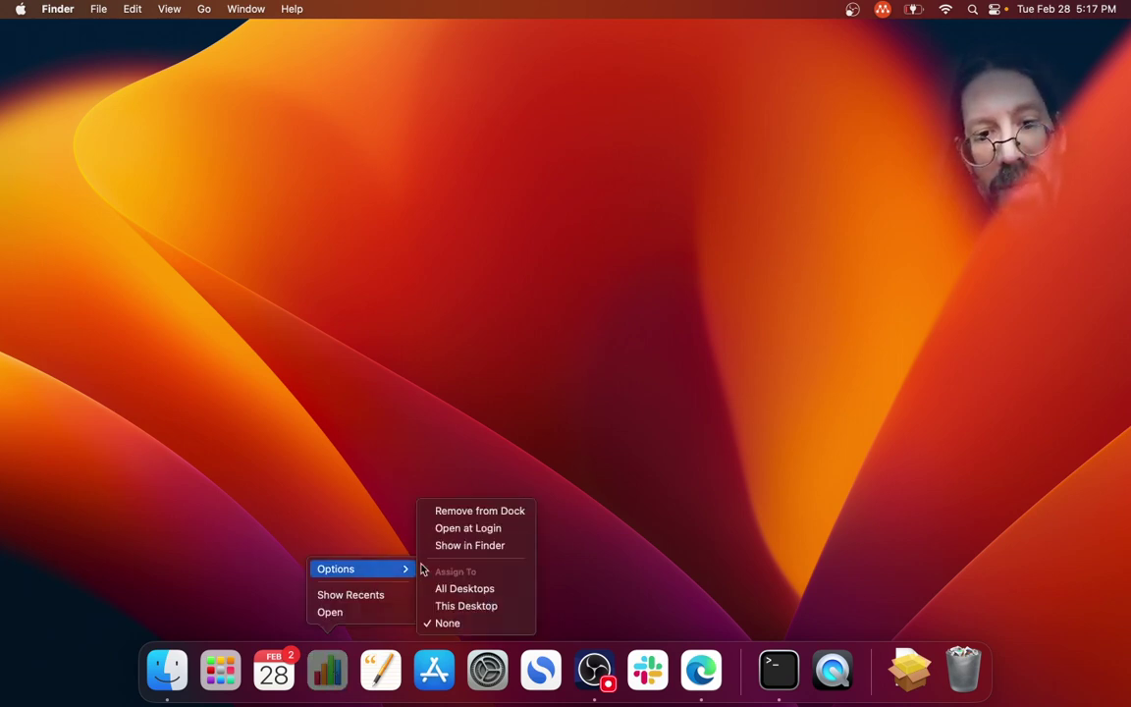
click(501, 510)
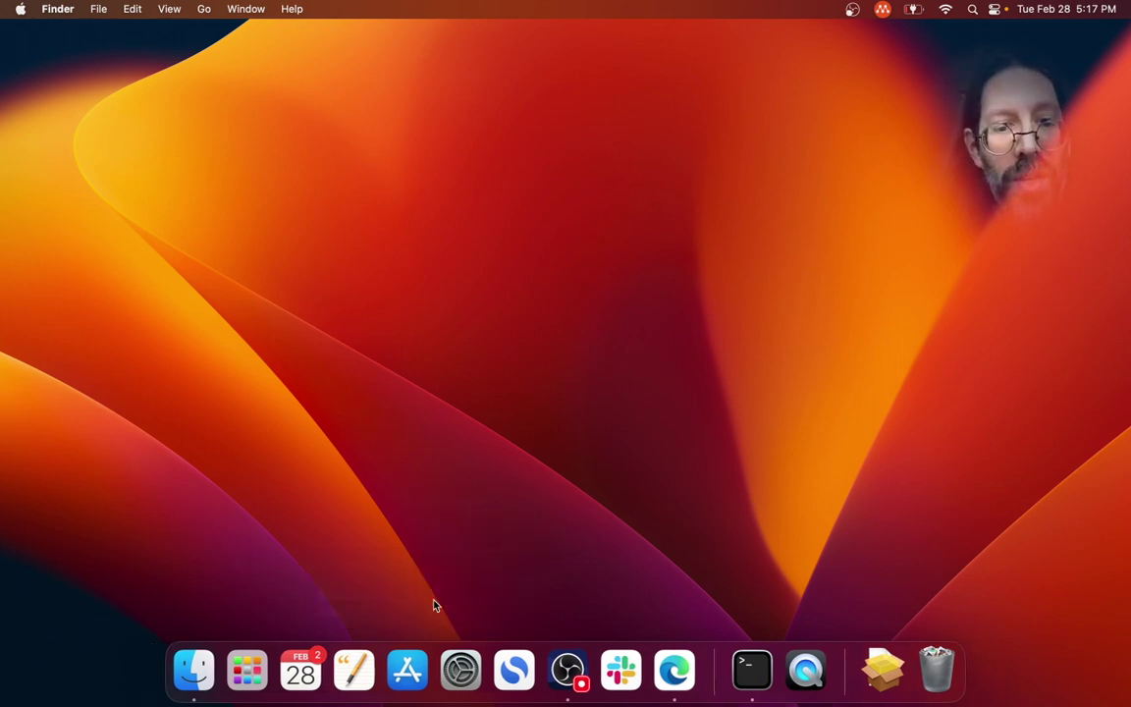
right_click(365, 671)
mouse_move(408, 570)
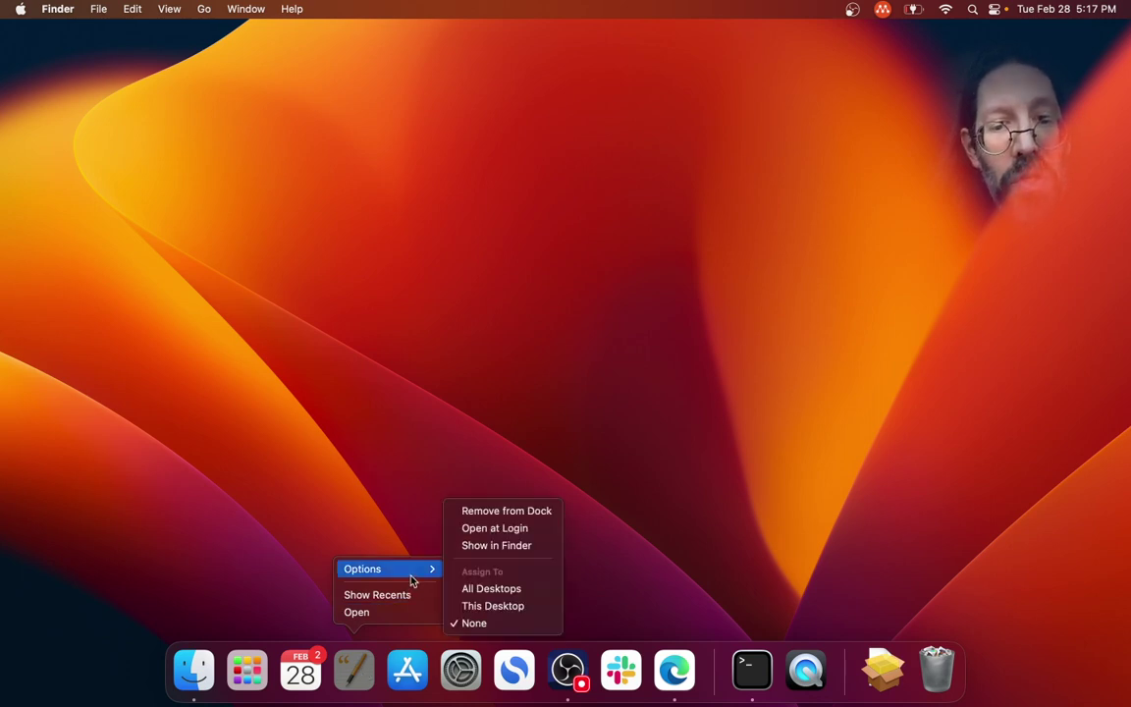
click(501, 510)
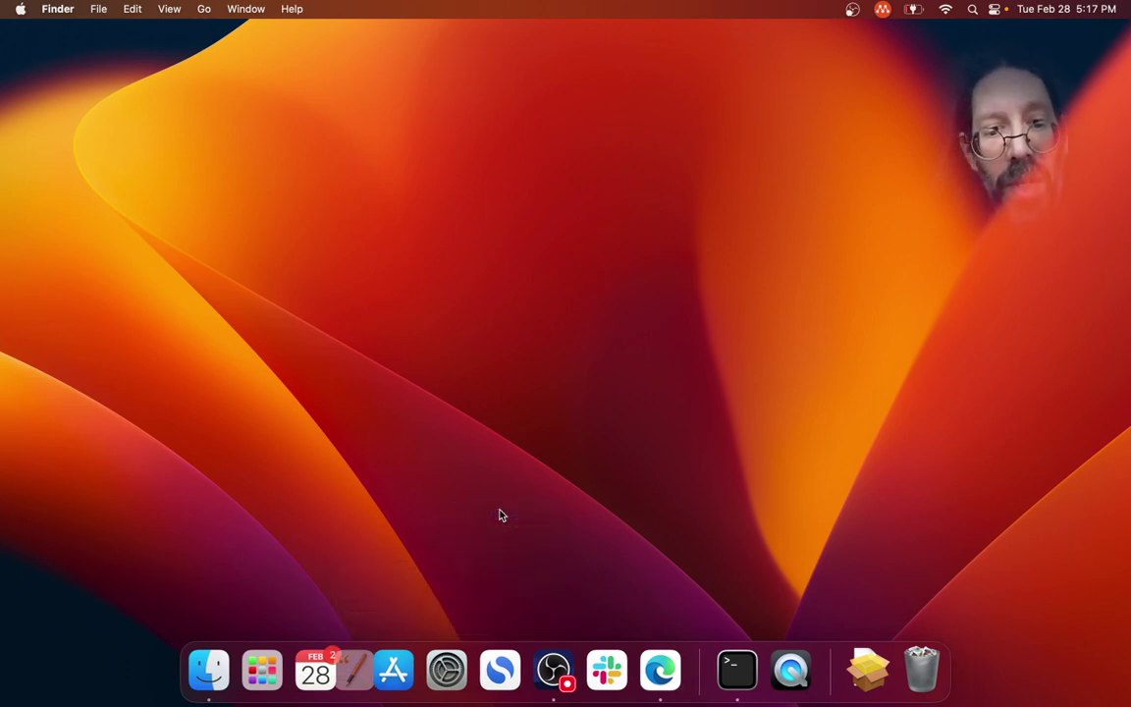
Step: Remove the App Store and Calendar apps from the Dock
right_click(382, 669)
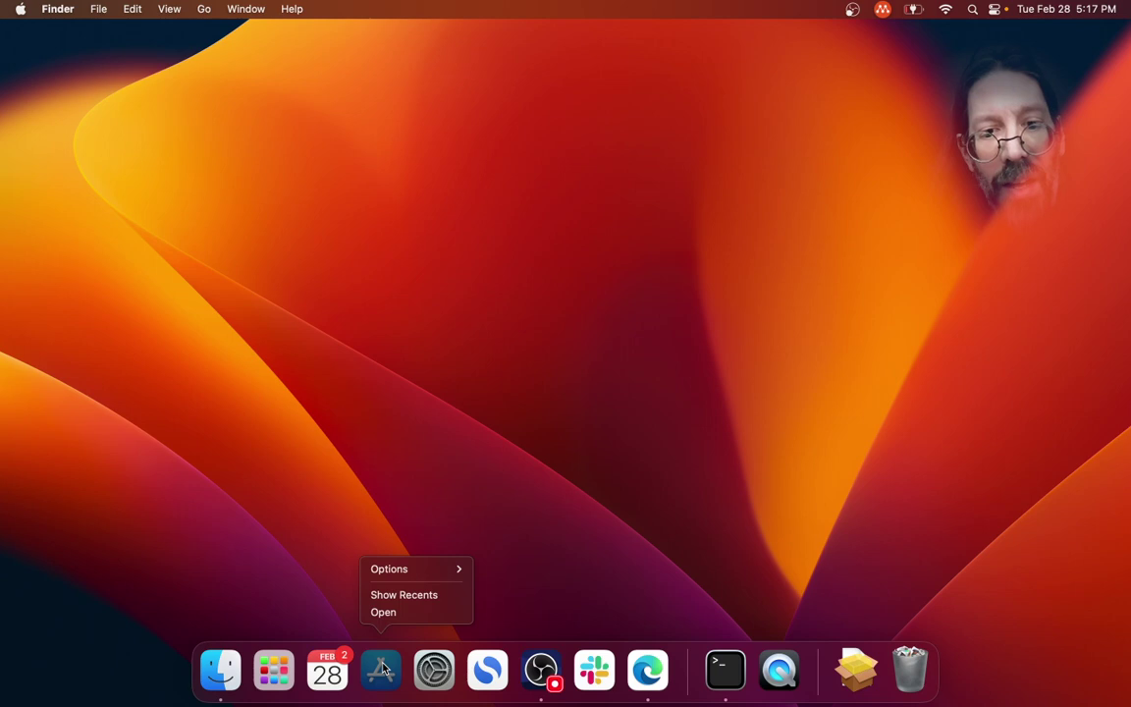
mouse_move(457, 575)
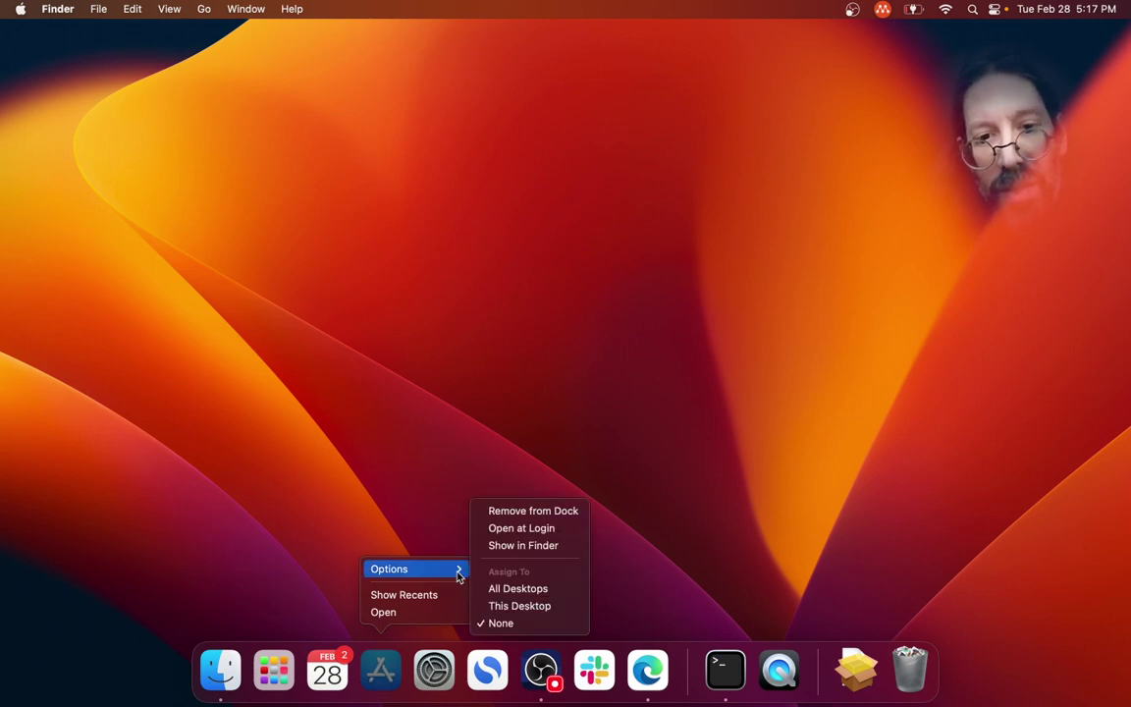
click(538, 511)
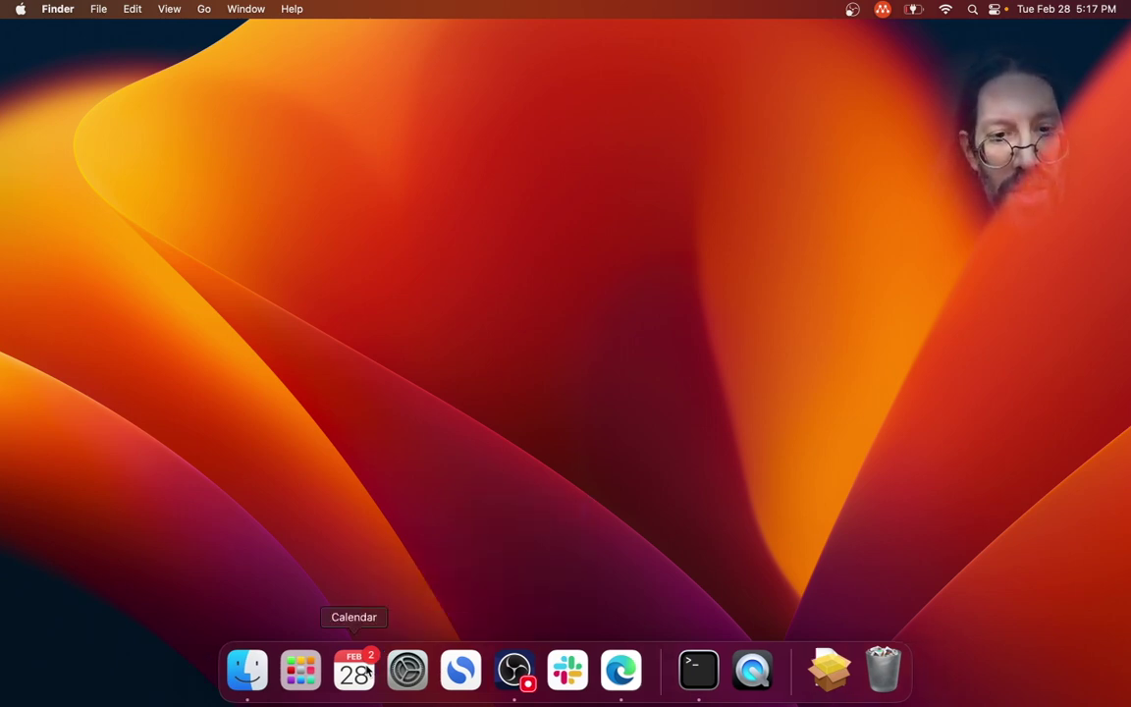
right_click(373, 670)
mouse_move(419, 571)
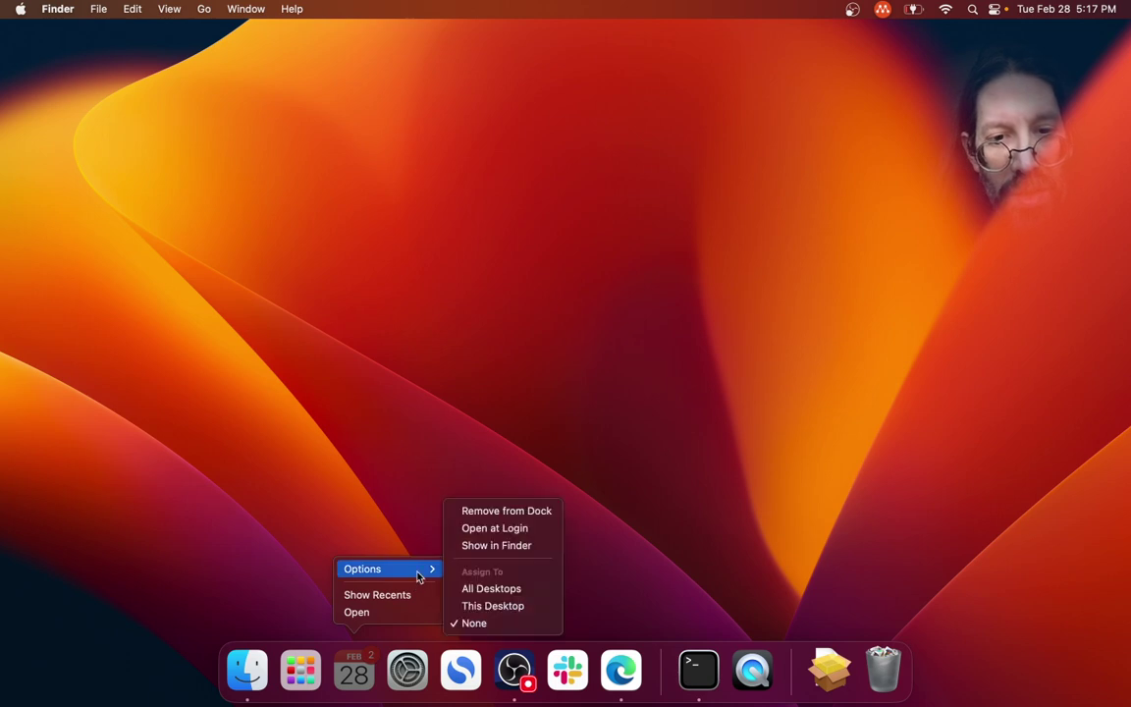
click(526, 511)
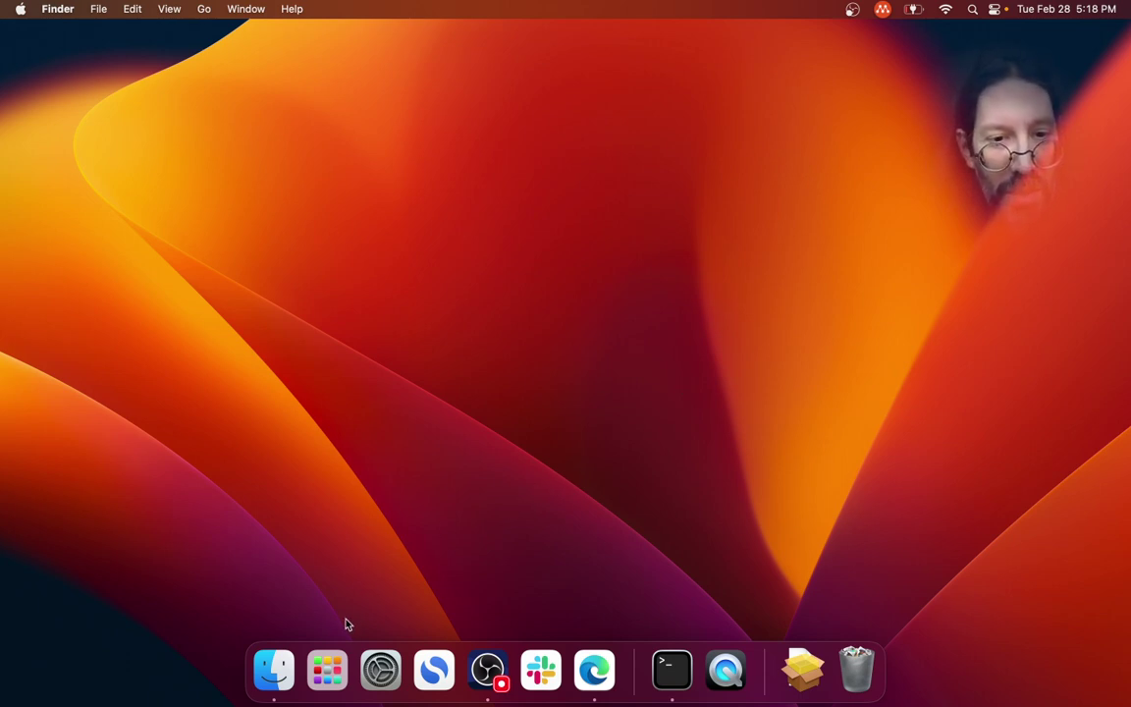
Step: Move Terminal from the Dock's recent apps section into the permanent apps section, directly after Microsoft Edge
click(675, 671)
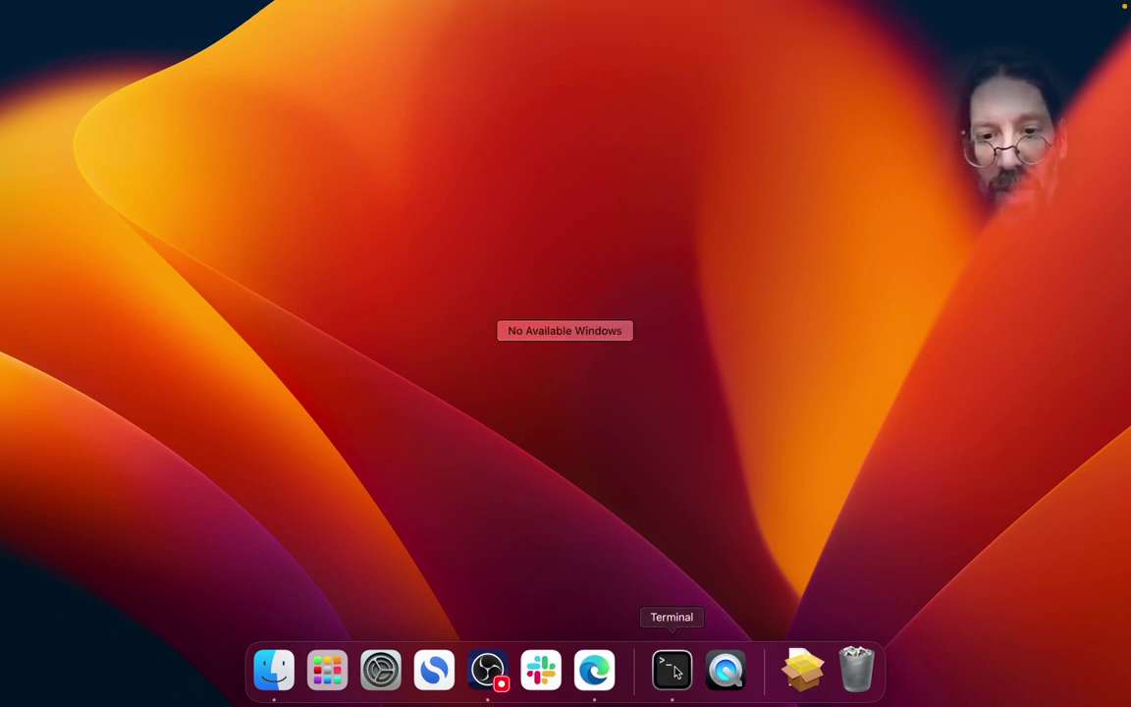
click(675, 556)
drag(669, 662, 648, 675)
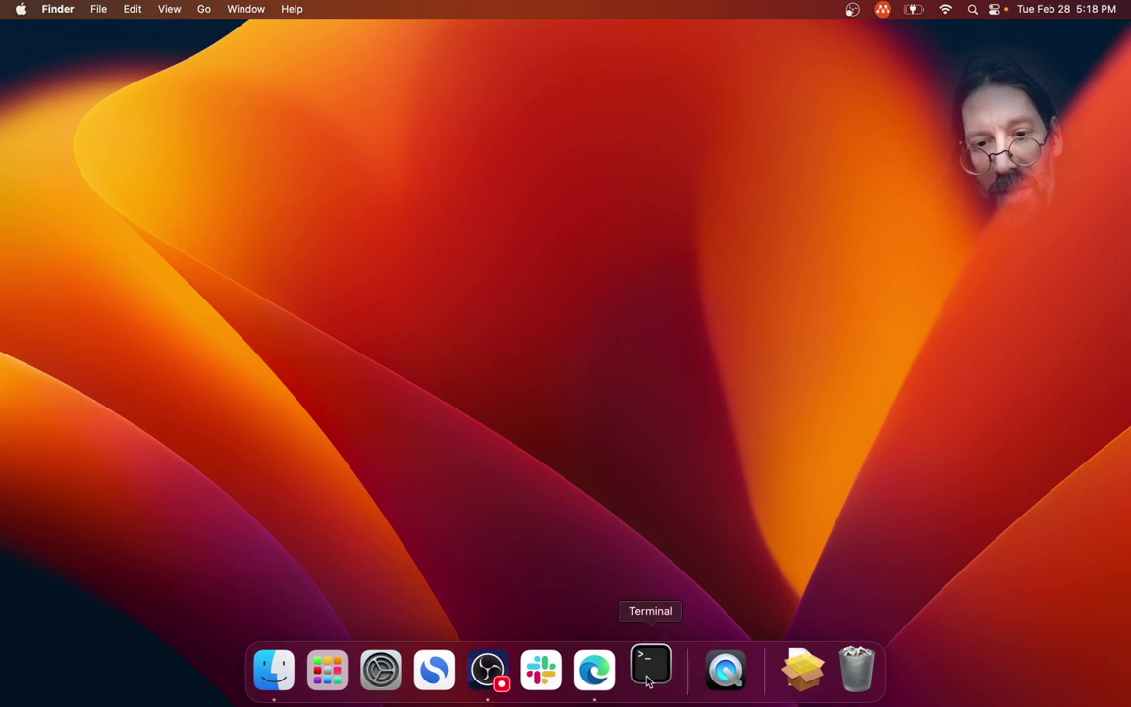
Step: Open the Downloads folder from the Dock in a Finder window
right_click(800, 668)
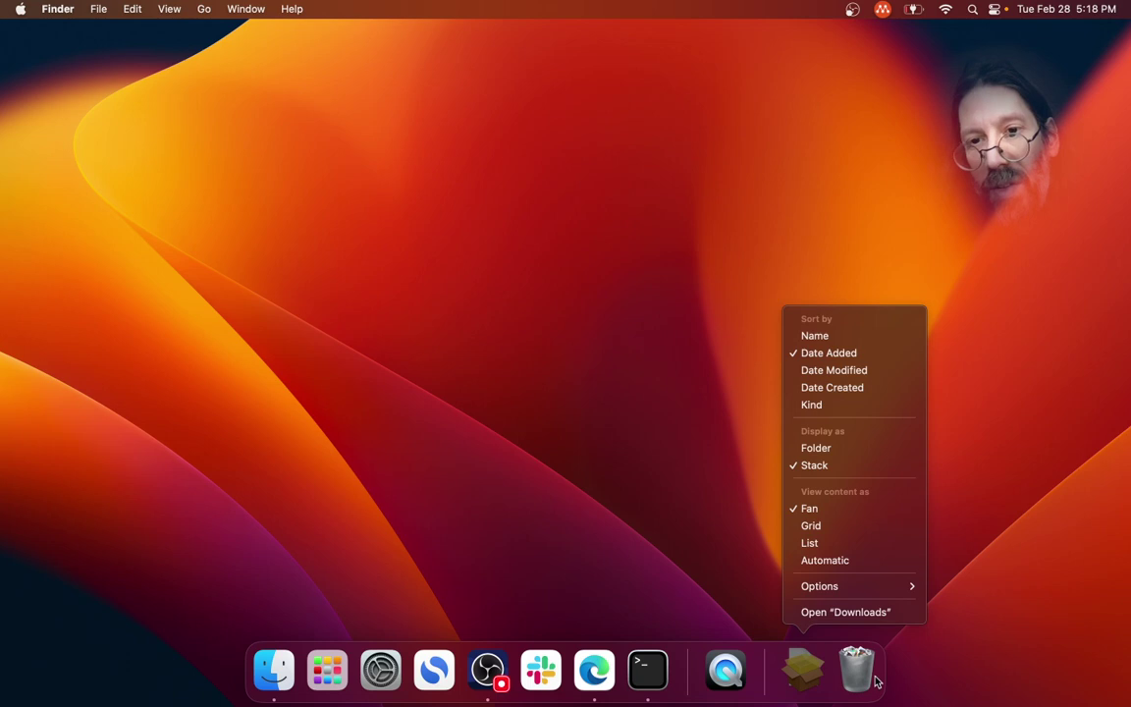
click(804, 679)
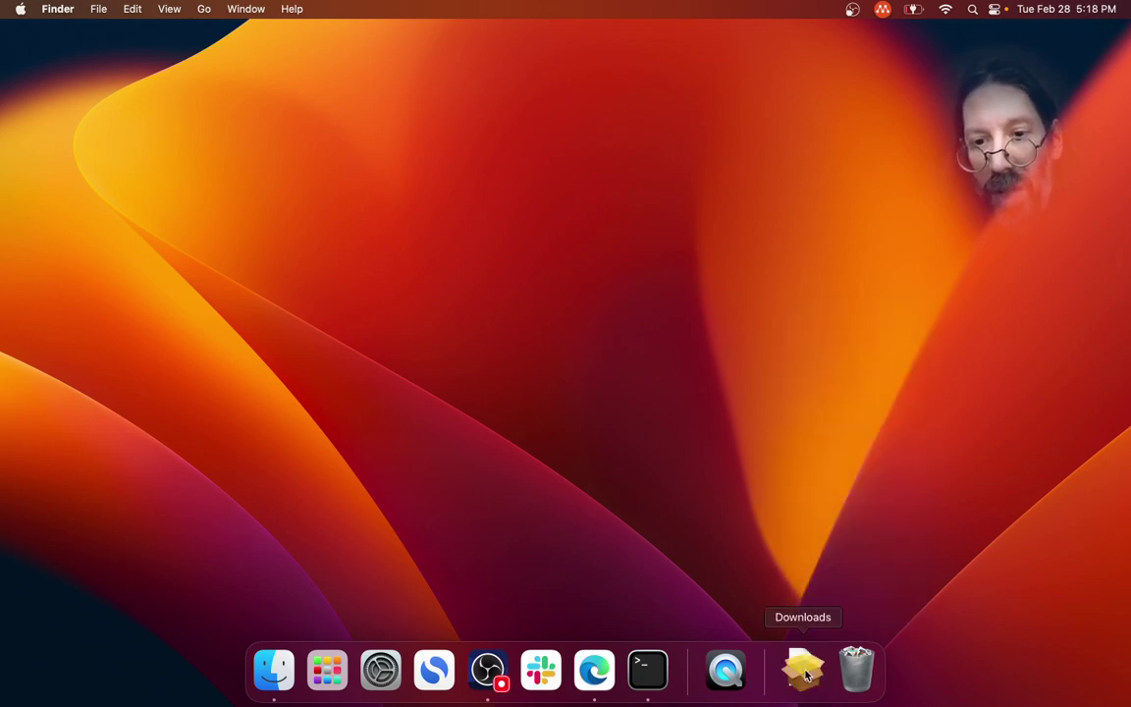
right_click(806, 675)
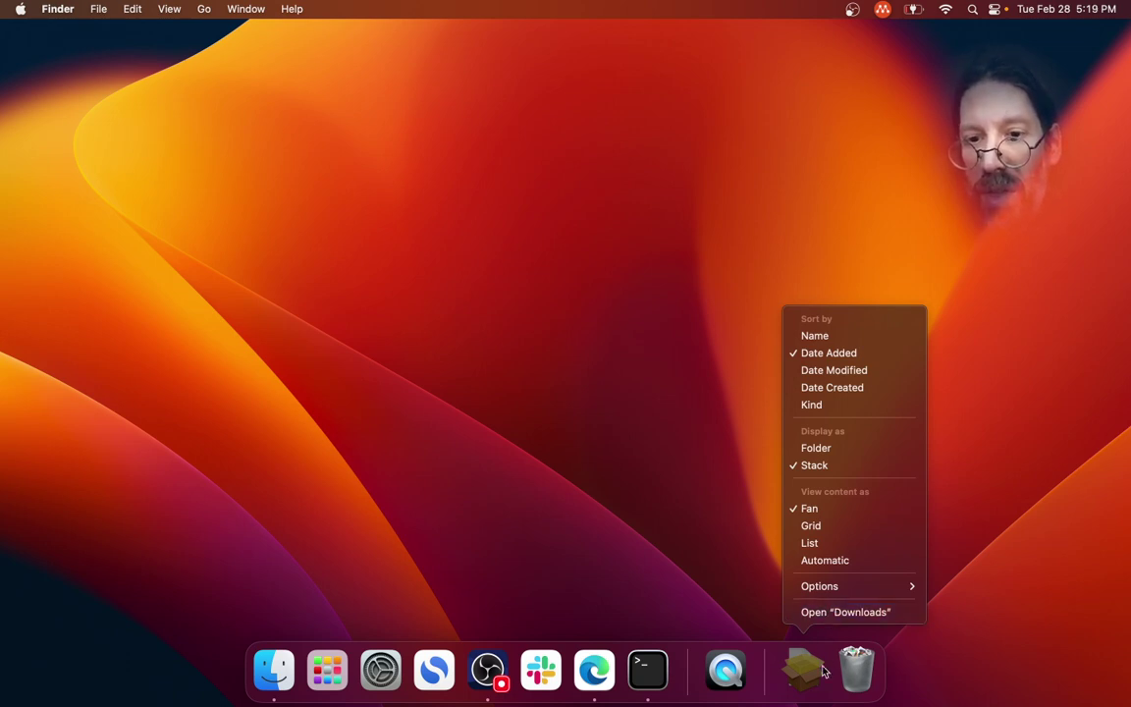
click(841, 613)
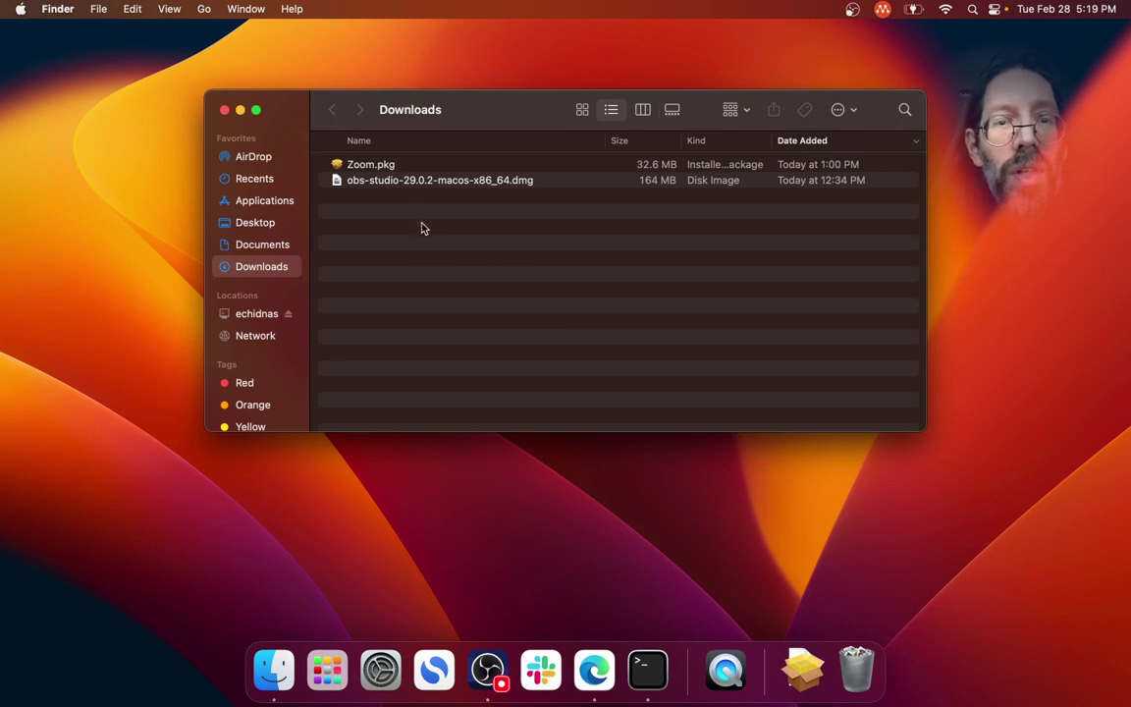
Step: Move Zoom.pkg and obs-studio-29.0.2-macos-x86_64.dmg from Downloads to the Trash and close the Finder window
drag(422, 228, 361, 171)
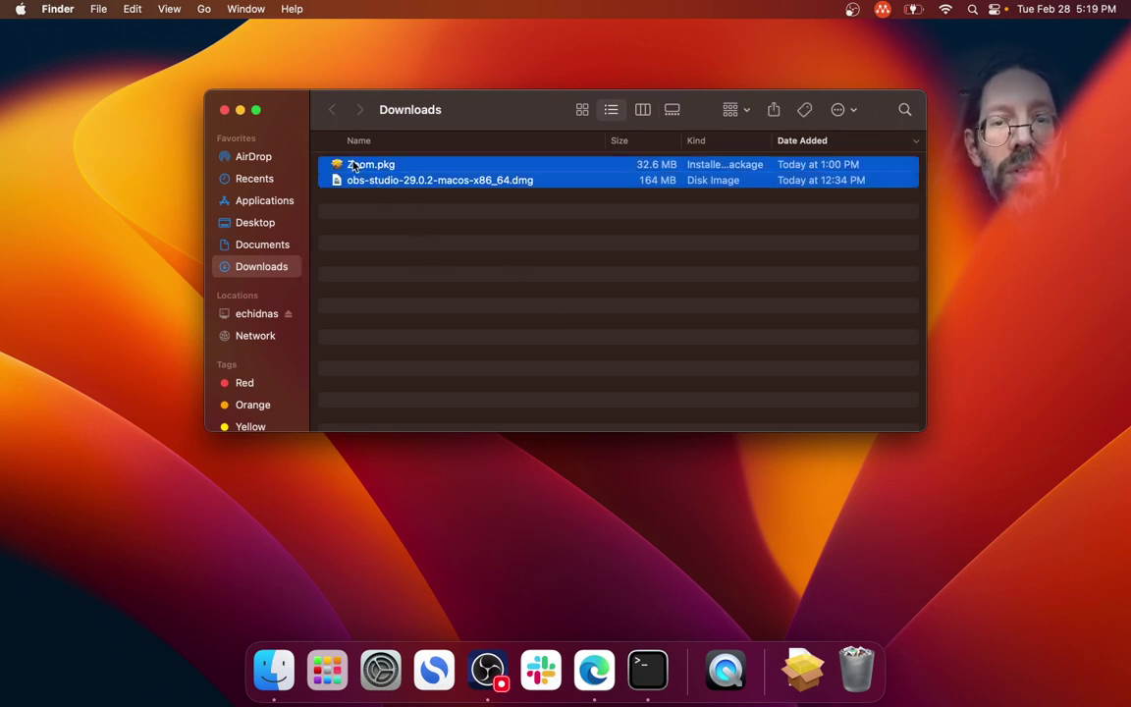
click(357, 169)
key(Return)
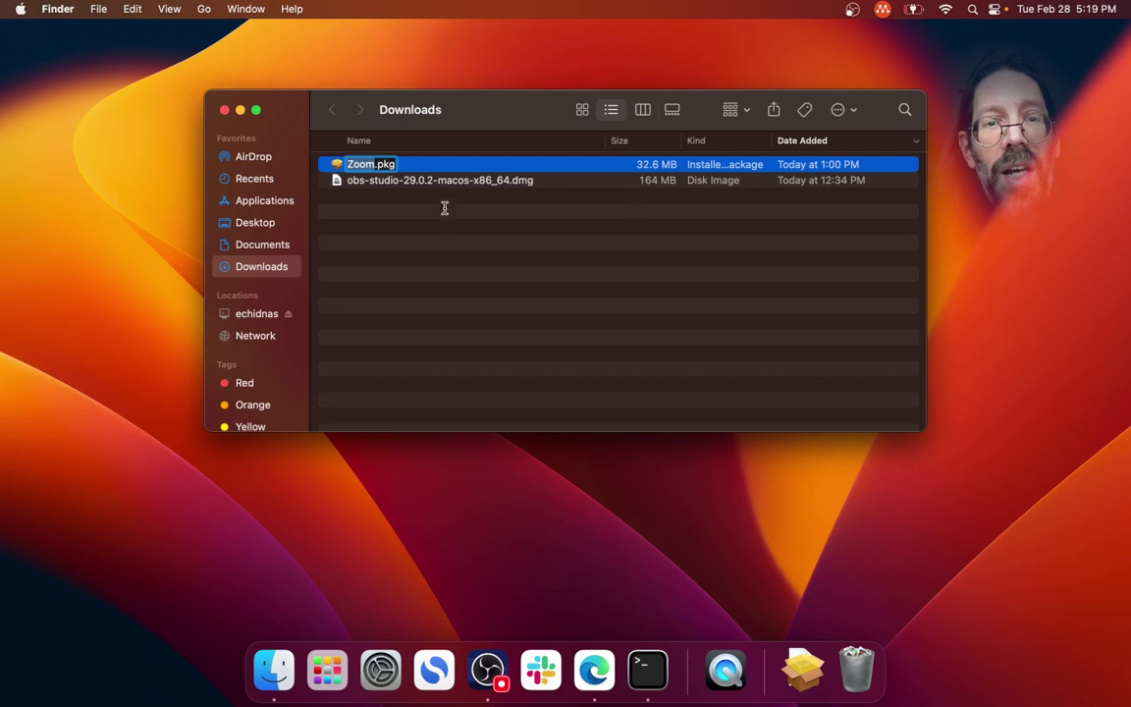
shift+click(399, 177)
drag(403, 178, 873, 688)
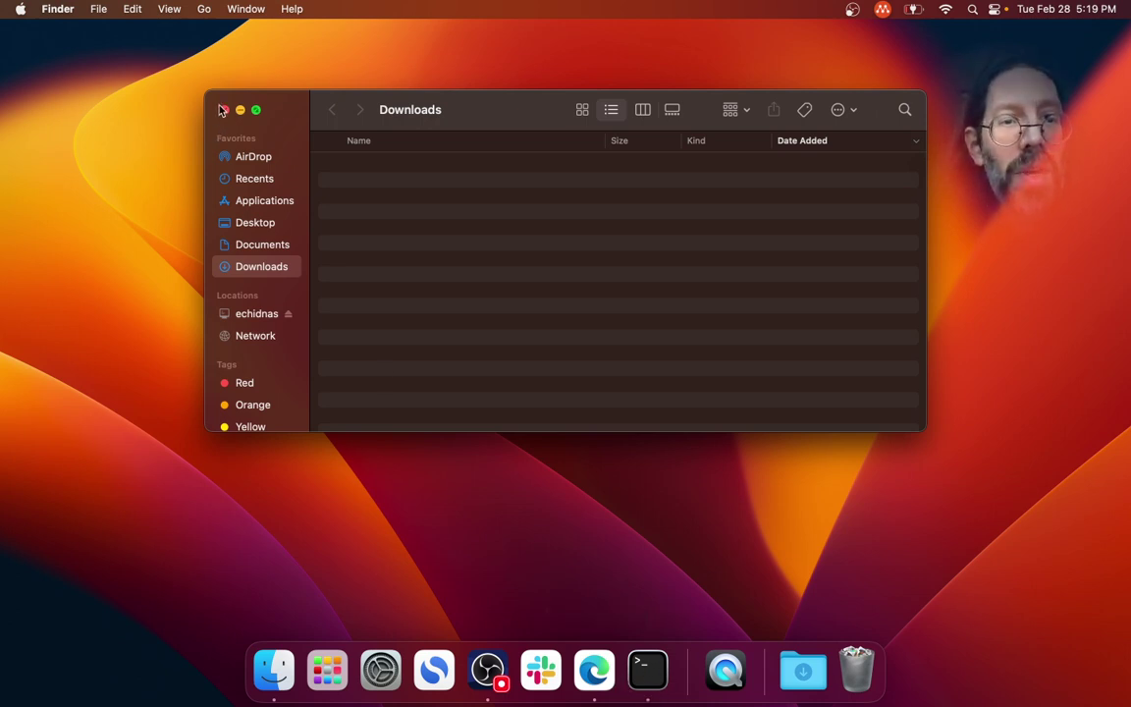
click(224, 110)
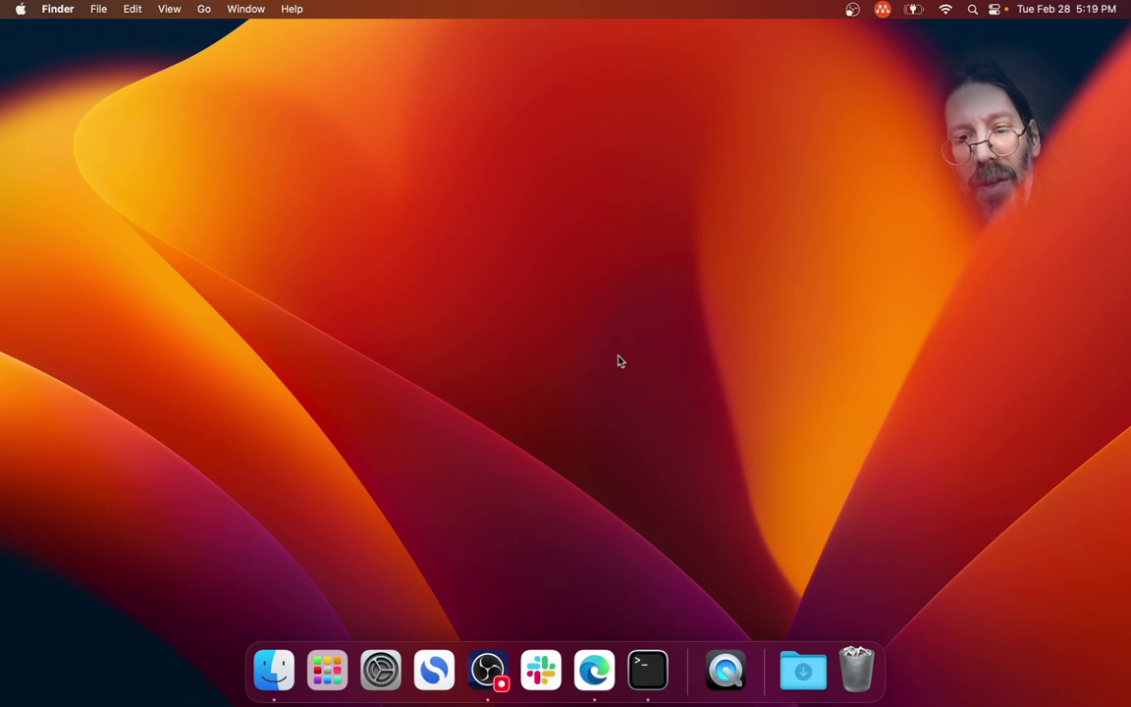
Step: Open and close a local Terminal window, and open a shell on the running Multipass primary instance
click(650, 667)
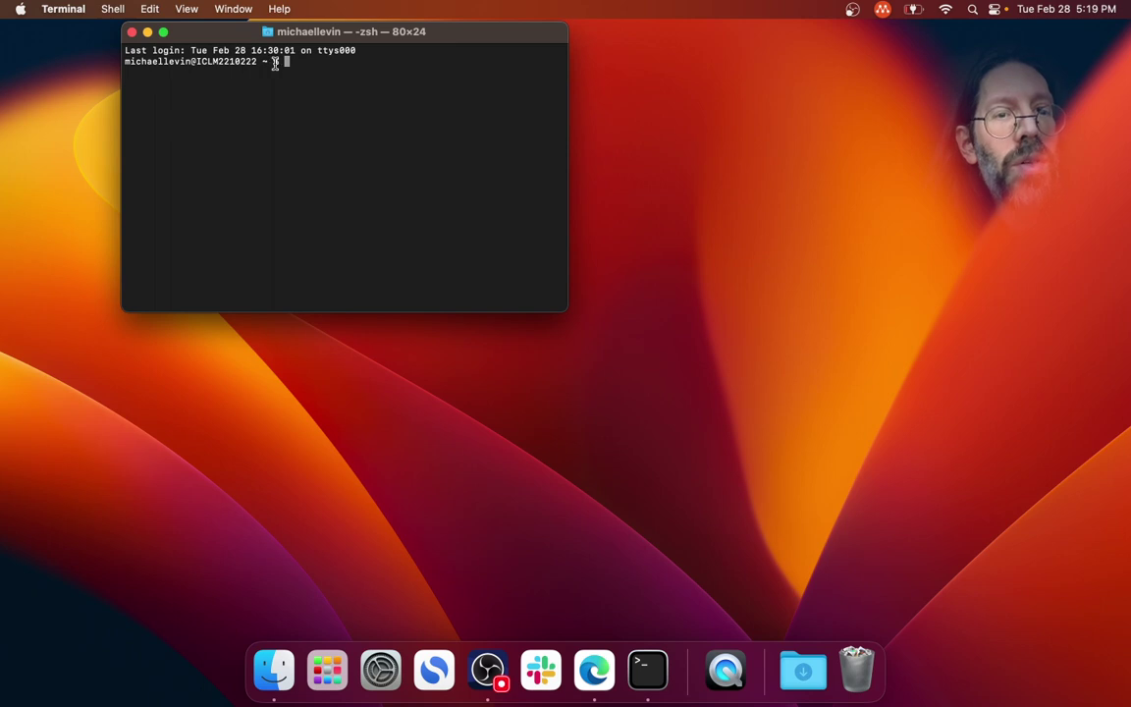
click(132, 32)
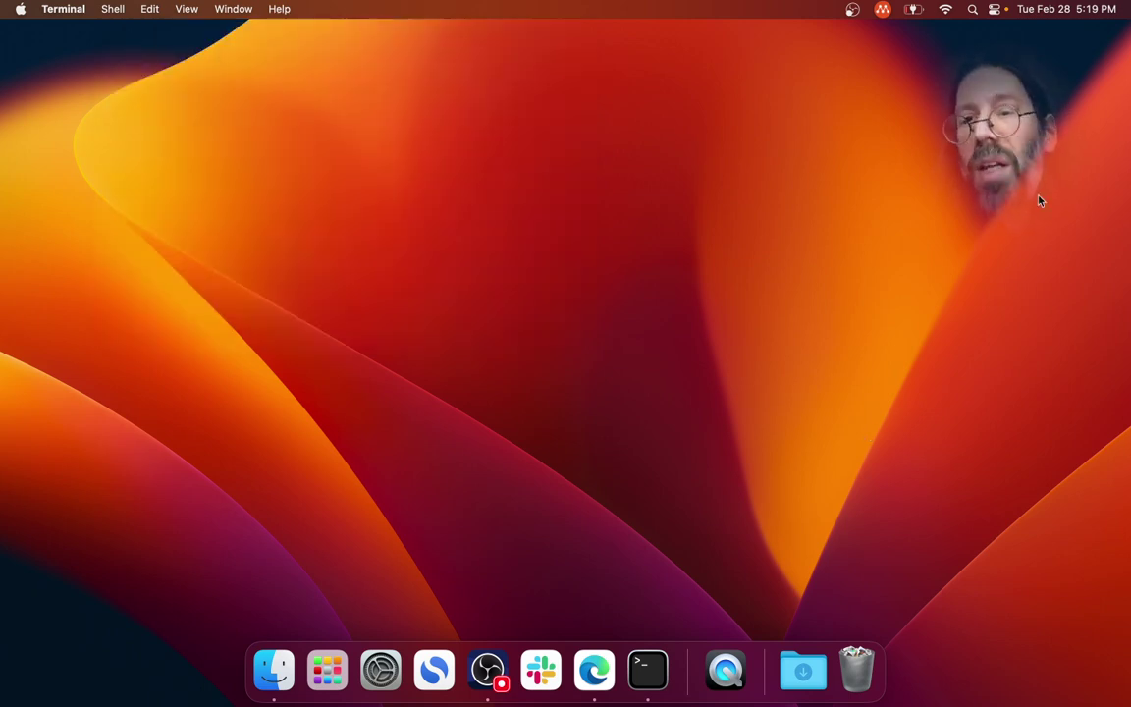
click(883, 9)
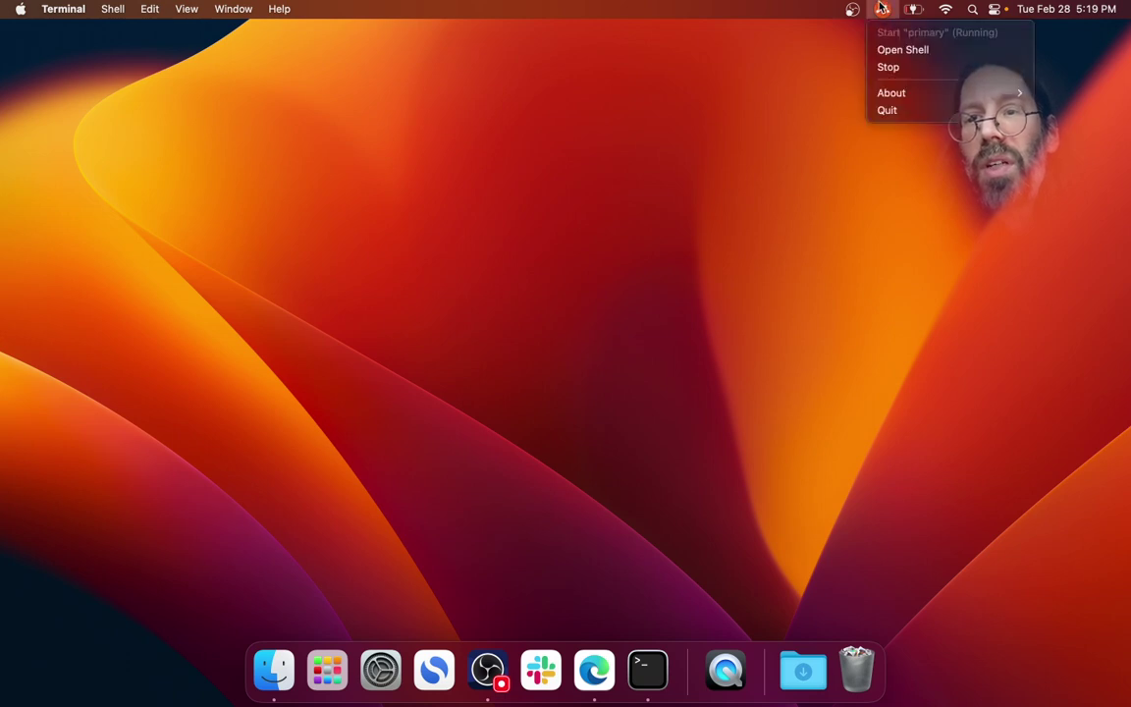
click(891, 51)
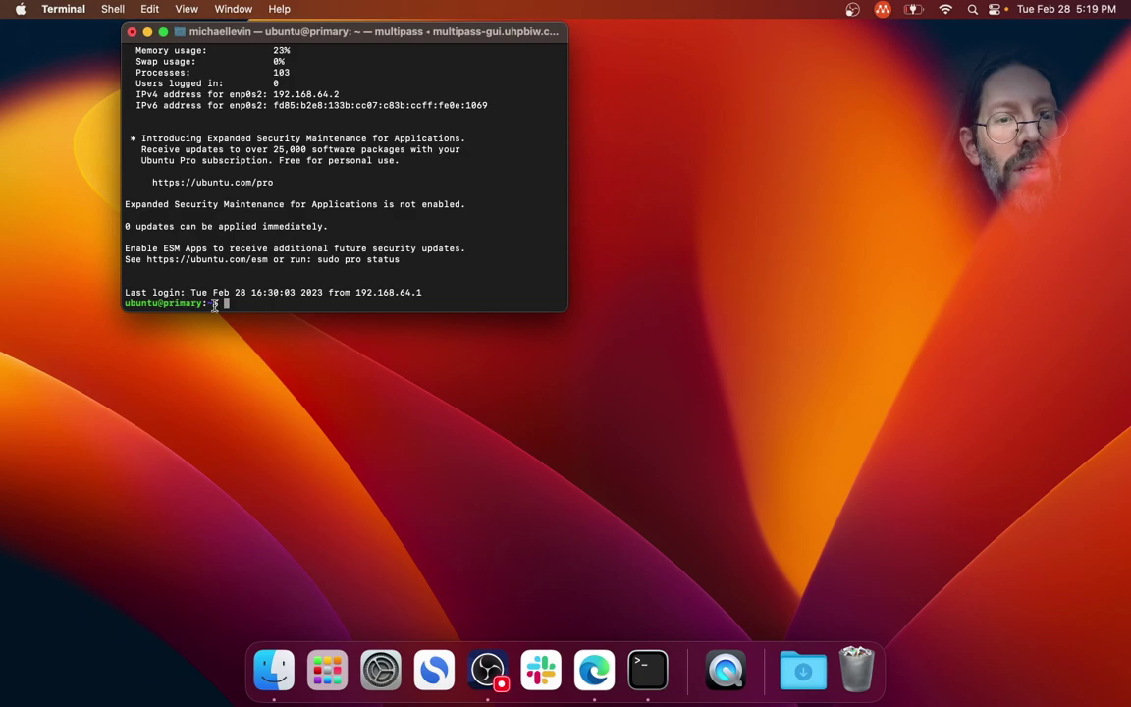
Step: Enlarge the text in the Ubuntu shell window until it fills most of the desktop
key(super+plus)
key(super+plus)
key(super+plus)
key(super+plus)
key(super+plus)
key(super+plus)
key(super+plus)
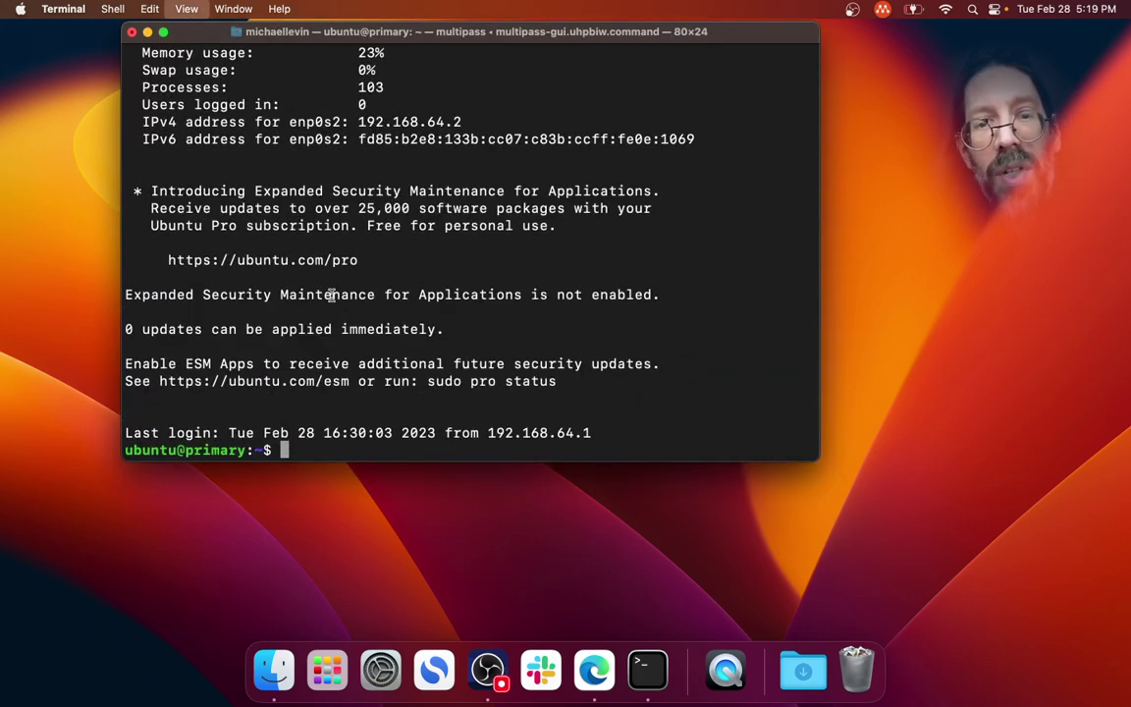
key(super+plus)
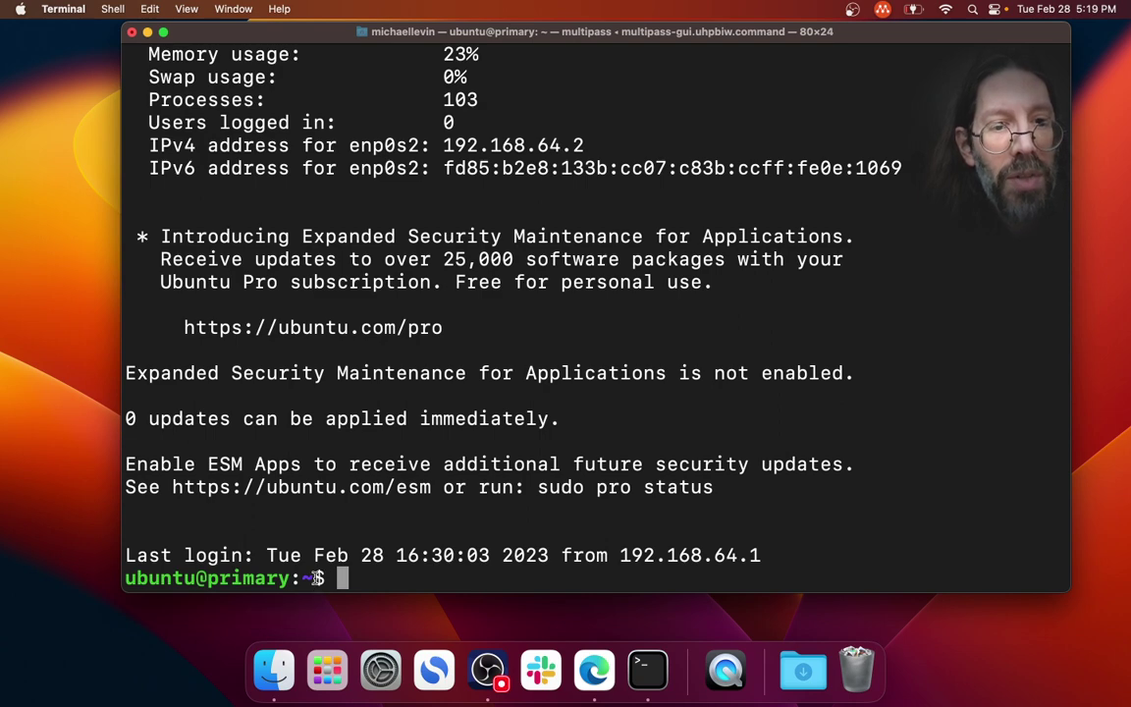
Step: Switch the Ubuntu shell window to full screen
click(112, 8)
mouse_move(187, 9)
click(278, 104)
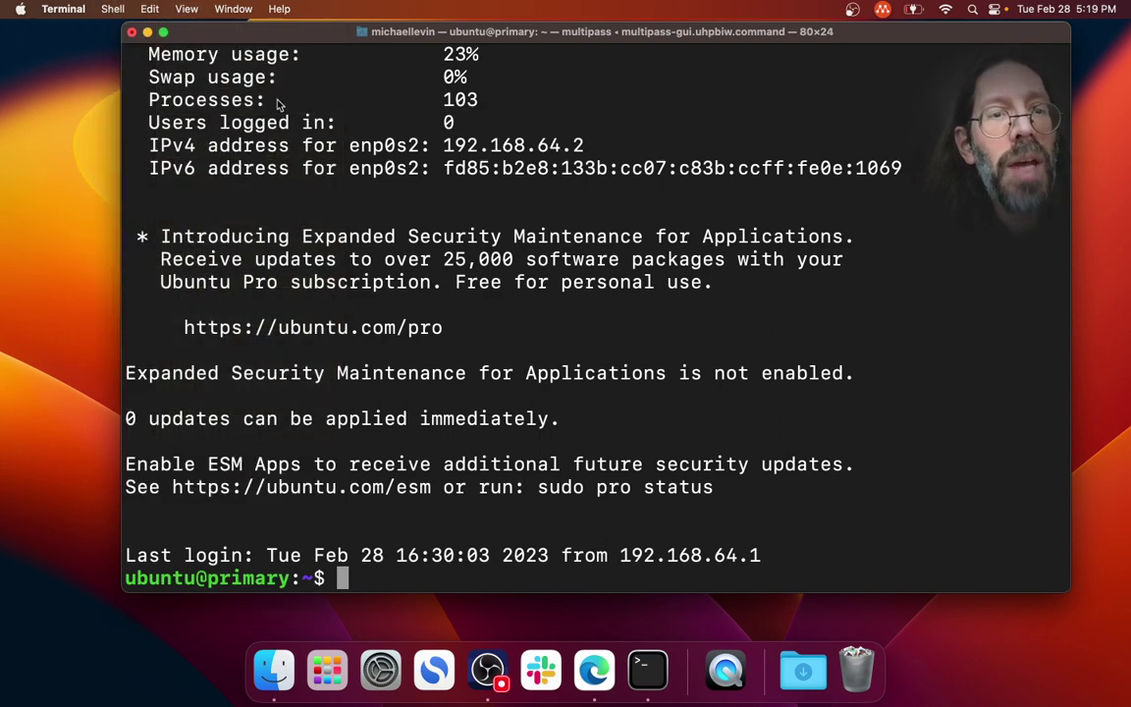
click(163, 32)
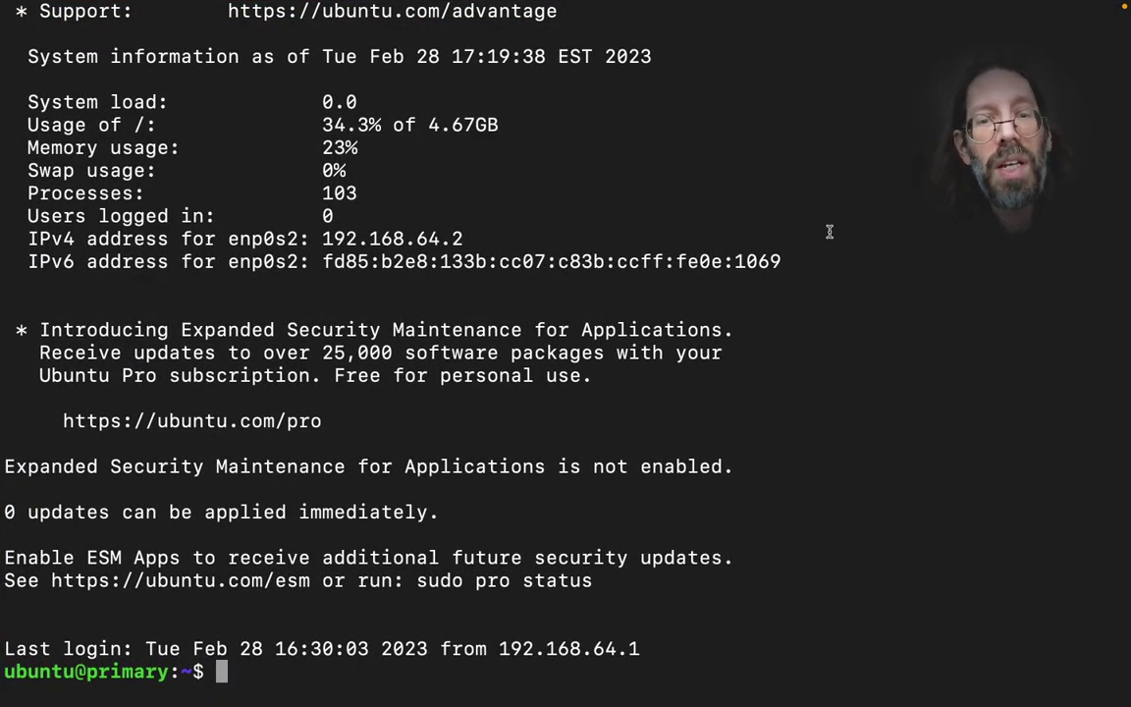
Step: Flip back and forth between the full-screen Terminal and the neighbouring desktop, ending on Terminal
key(ctrl+Left)
key(ctrl+Right)
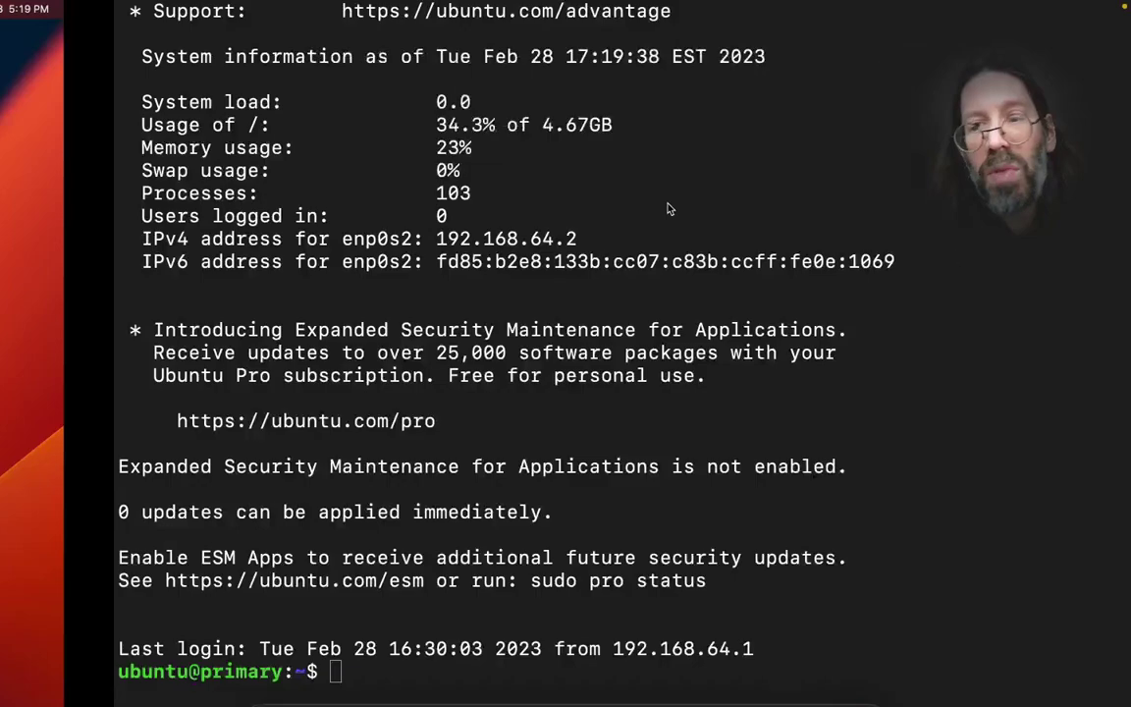
key(ctrl+Left)
key(ctrl+Right)
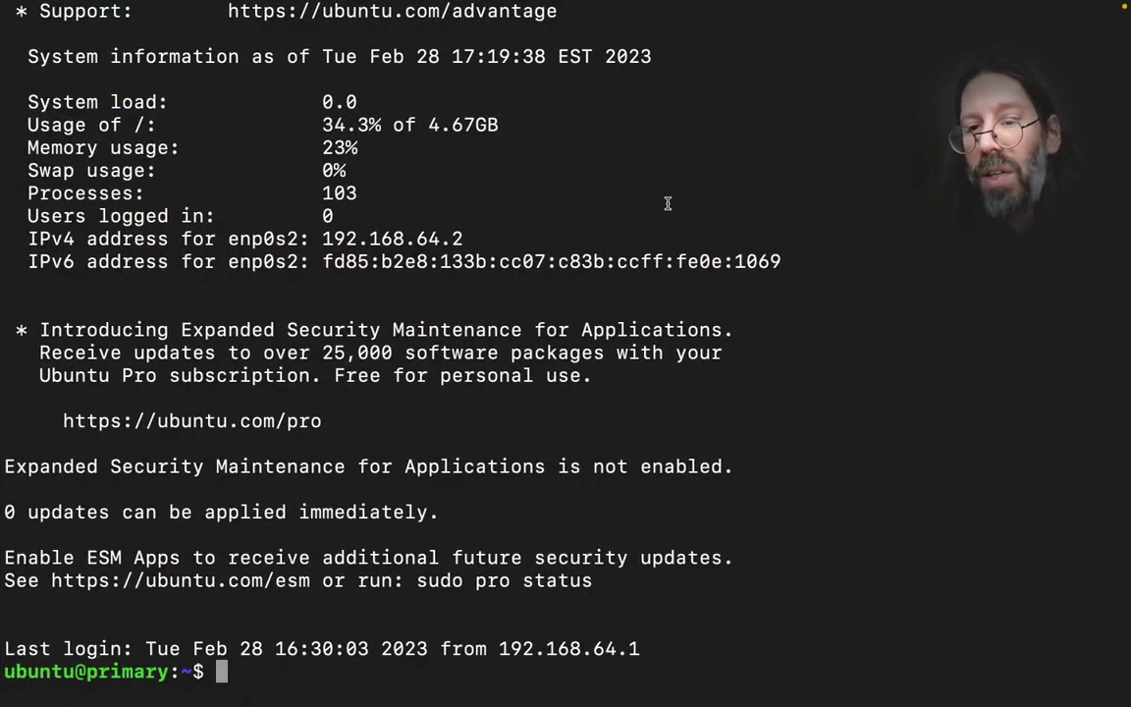
key(ctrl+Left)
key(ctrl+Right)
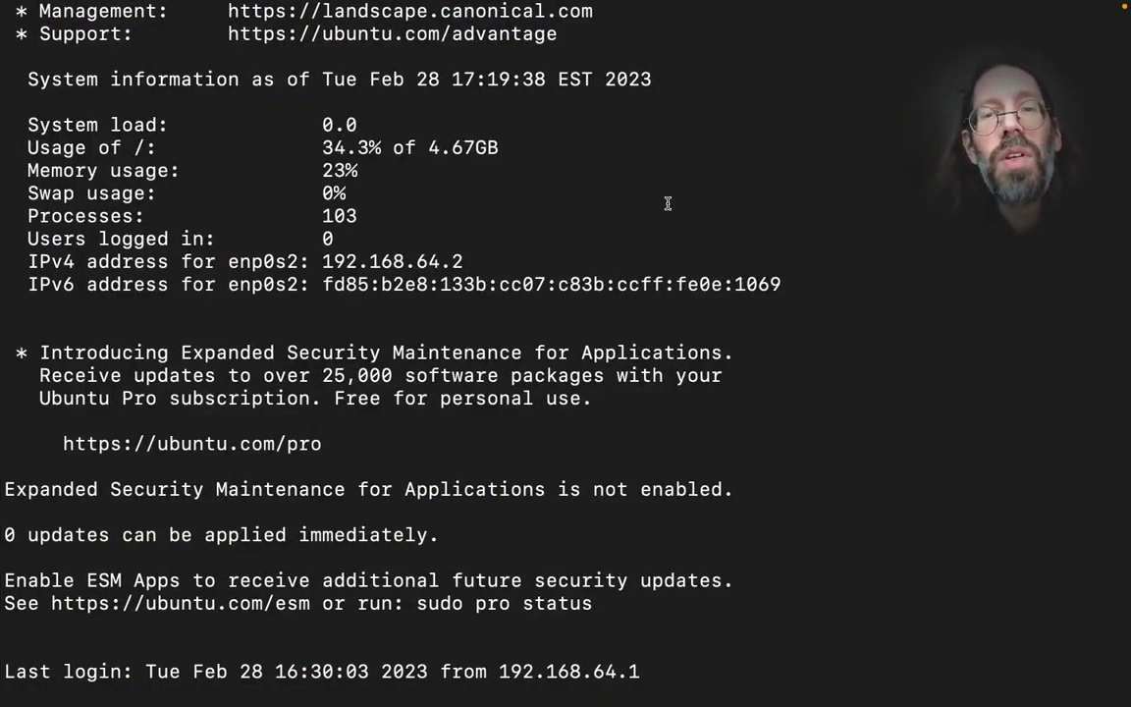
Step: Reorder the spaces so the full-screen Terminal comes before Desktop 1, and return to the Terminal space
key(ctrl+Up)
drag(574, 66, 417, 56)
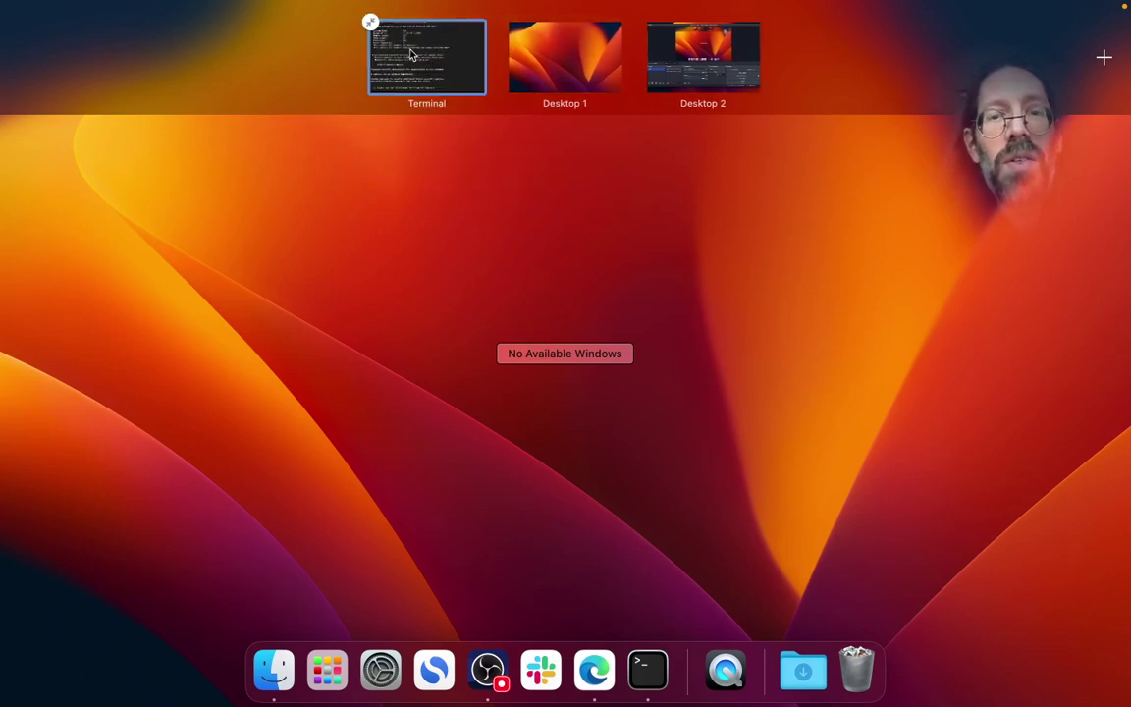
click(425, 59)
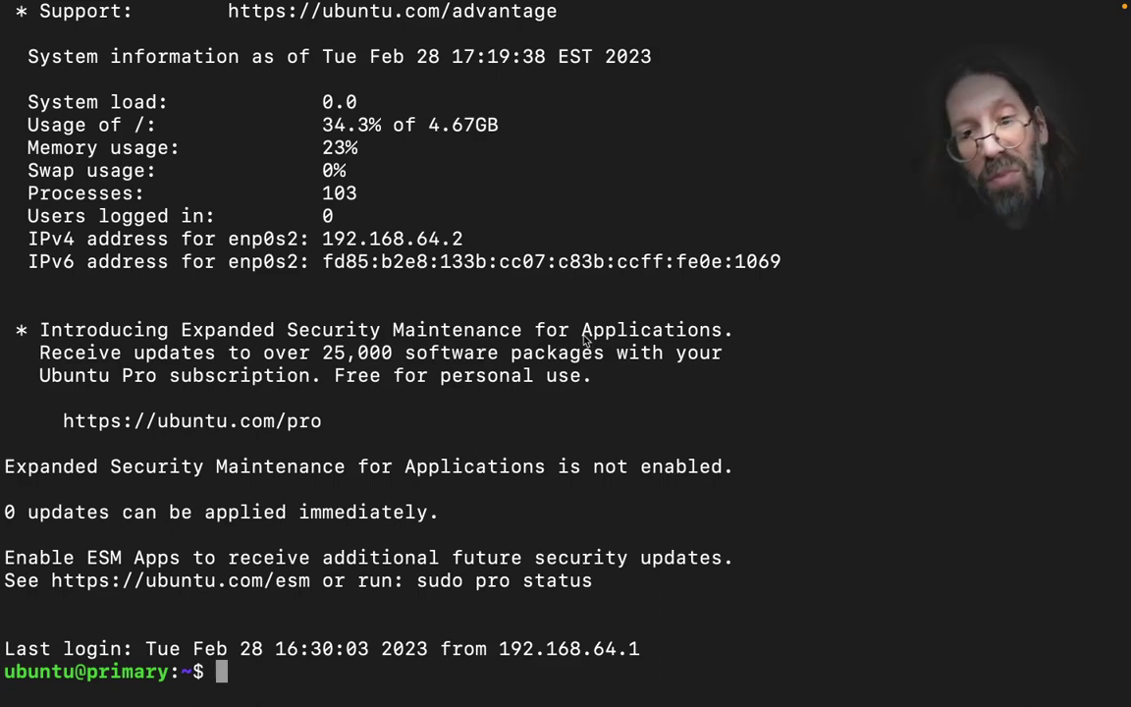
Step: Flip between the full-screen Terminal and Desktop 1, ending on Desktop 1
key(ctrl+Right)
key(ctrl+Left)
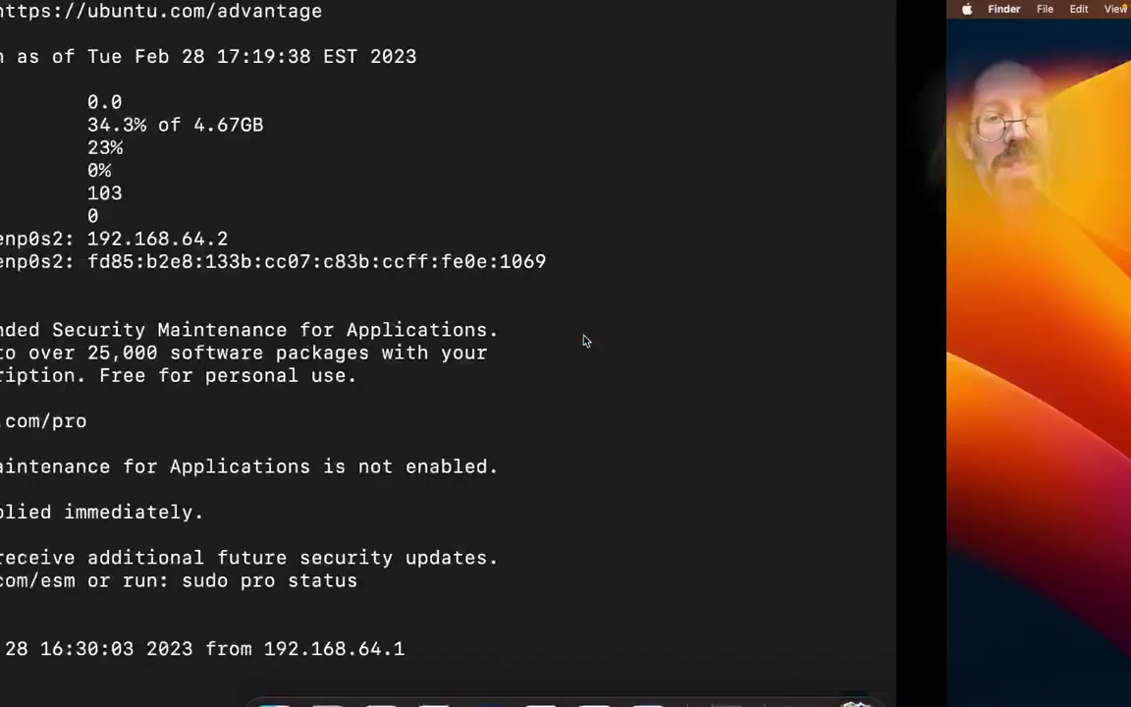
key(ctrl+Right)
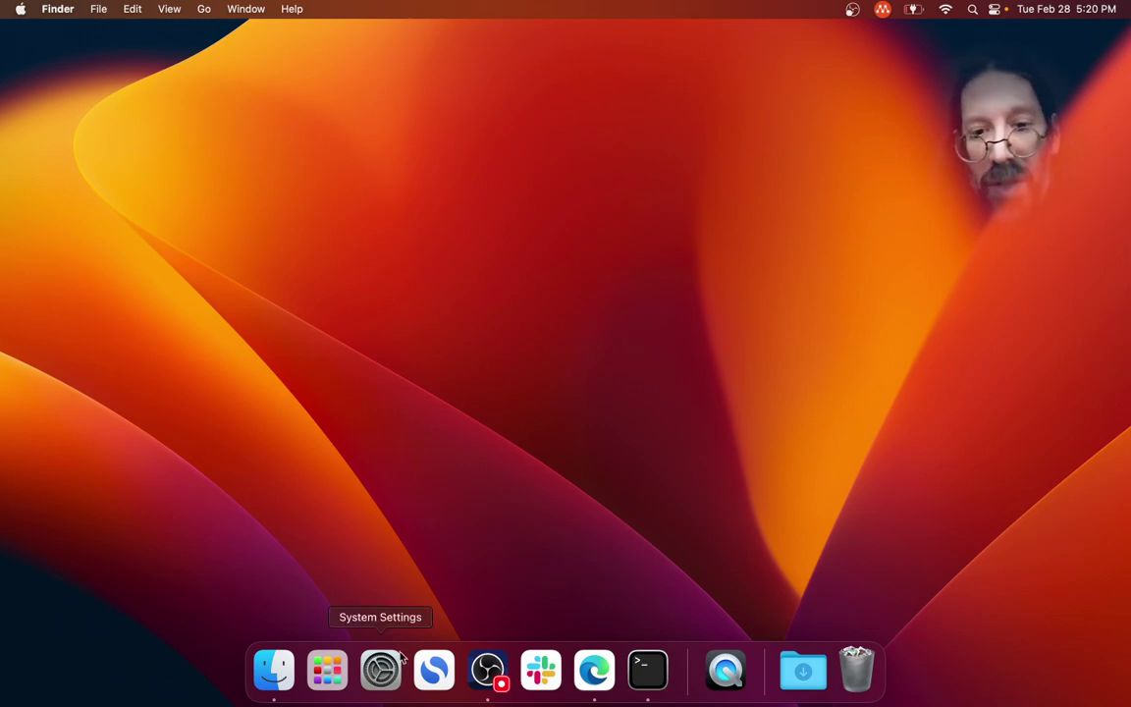
Step: Switch to Microsoft Edge and search the web for "hello world"
click(594, 672)
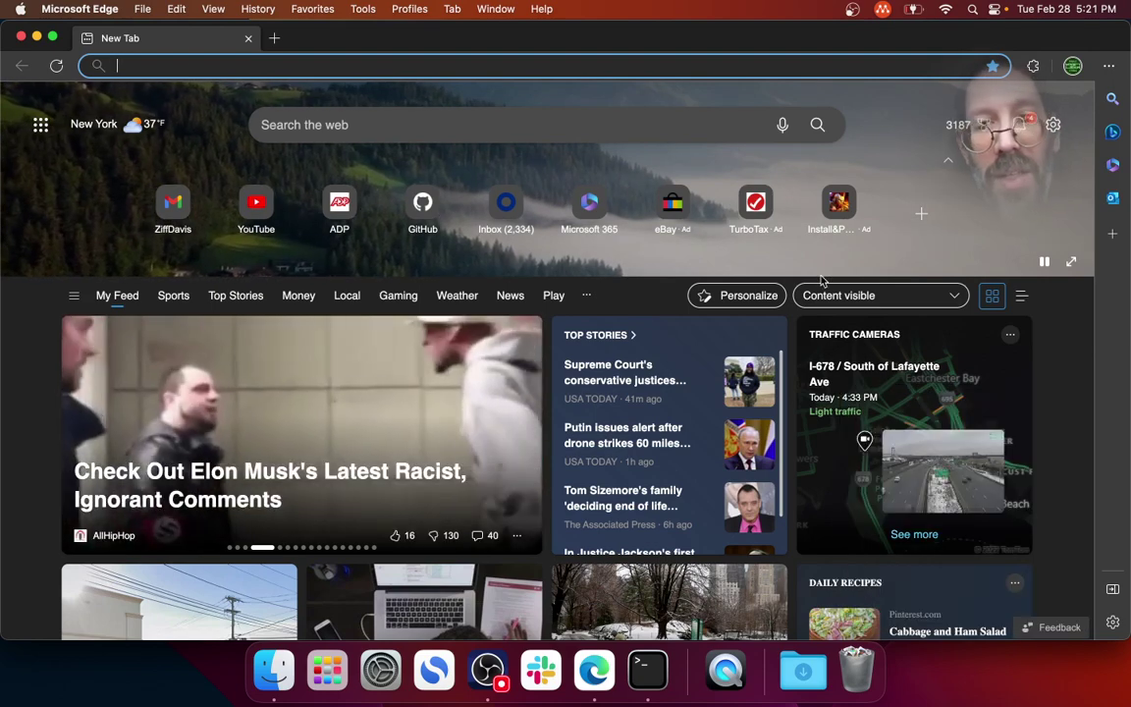
click(453, 130)
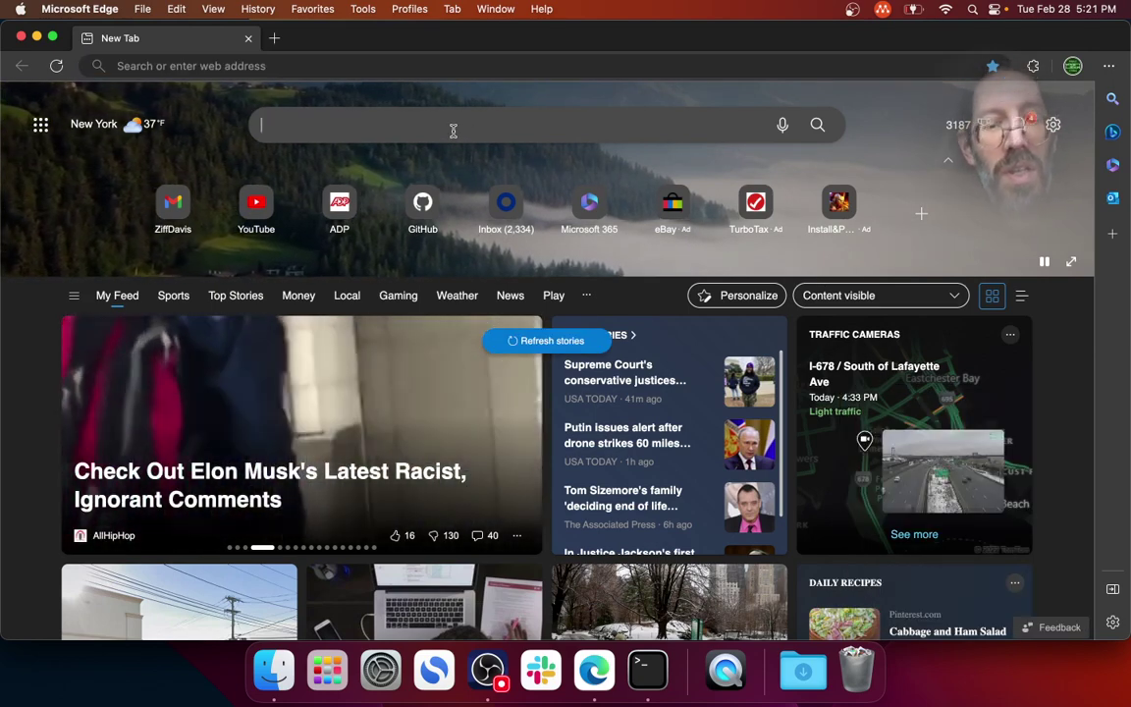
text(hello wopr)
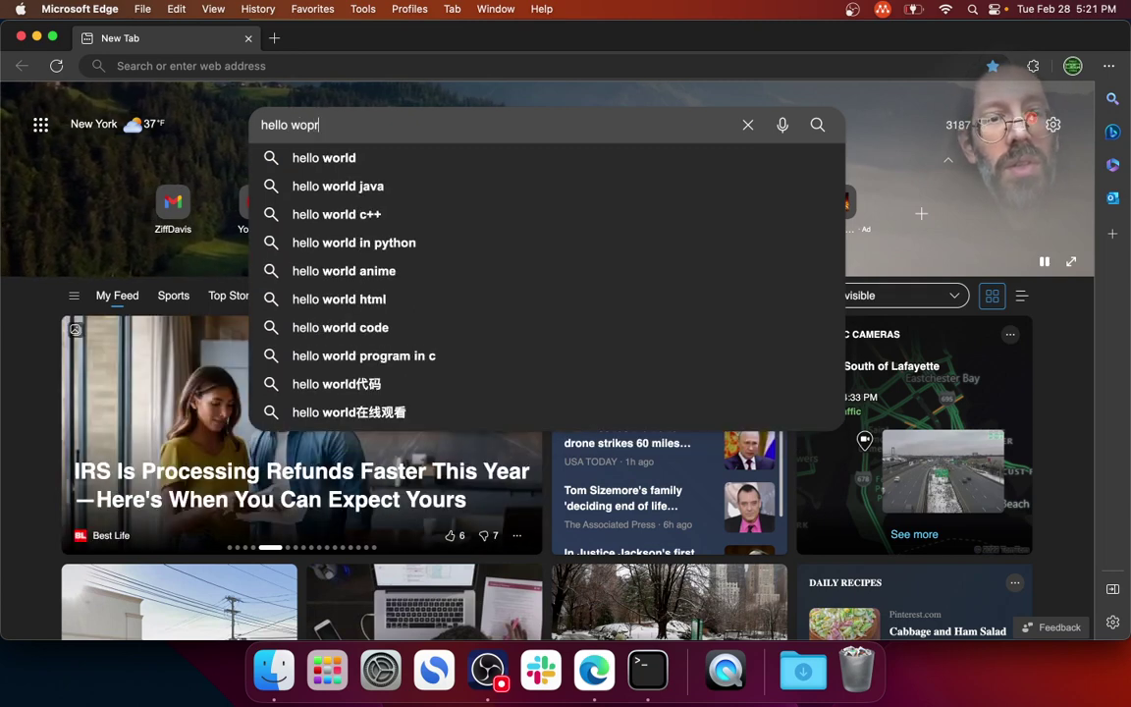
key(BackSpace)
key(BackSpace)
text(rld)
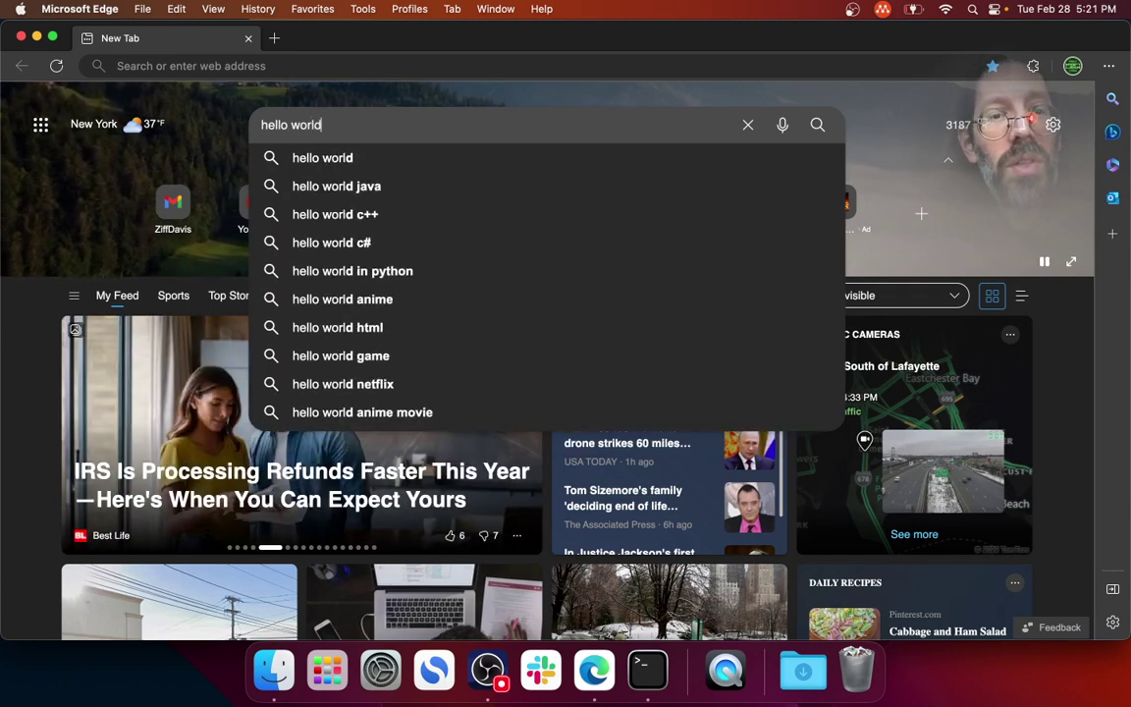
key(Return)
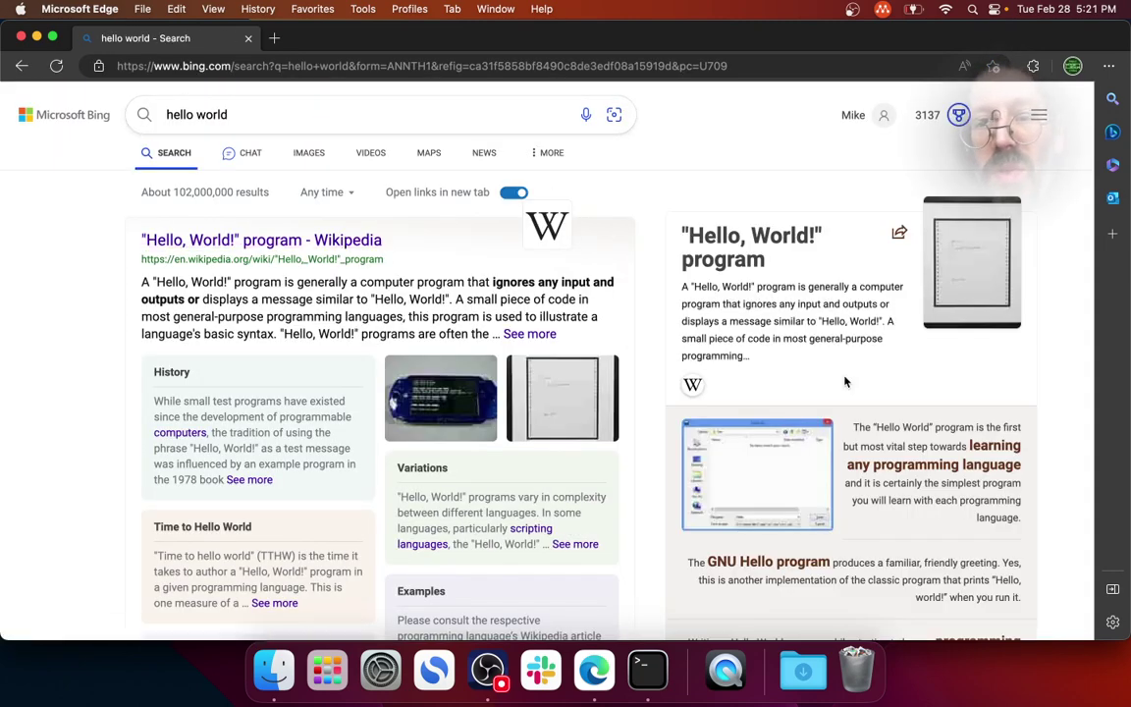
Step: Look through the search results for "hello world" and come back to the start of the page
scroll(934, 454, down, 5)
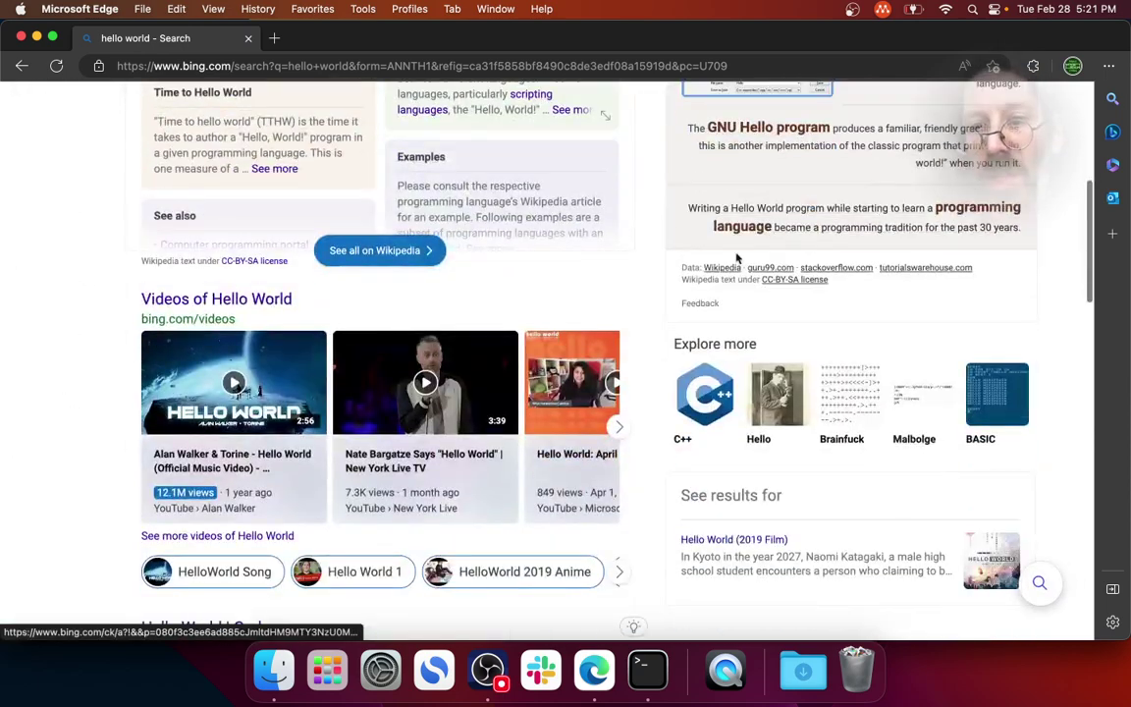
scroll(957, 253, up, 3)
scroll(971, 227, up, 4)
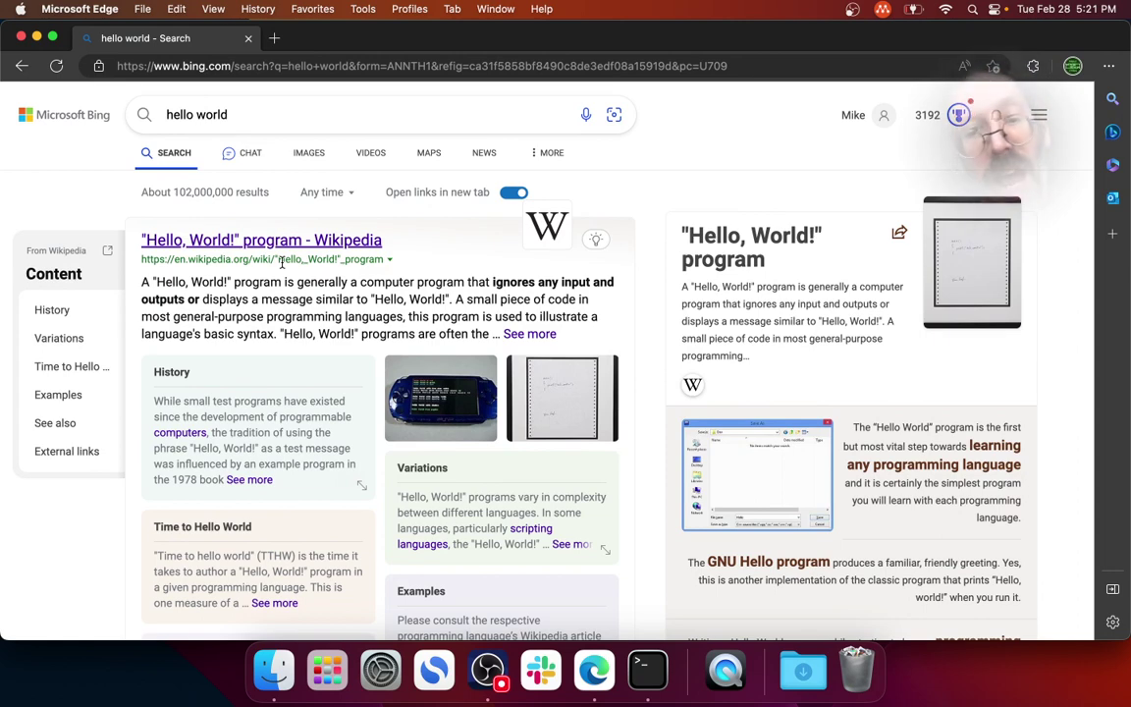
mouse_move(282, 263)
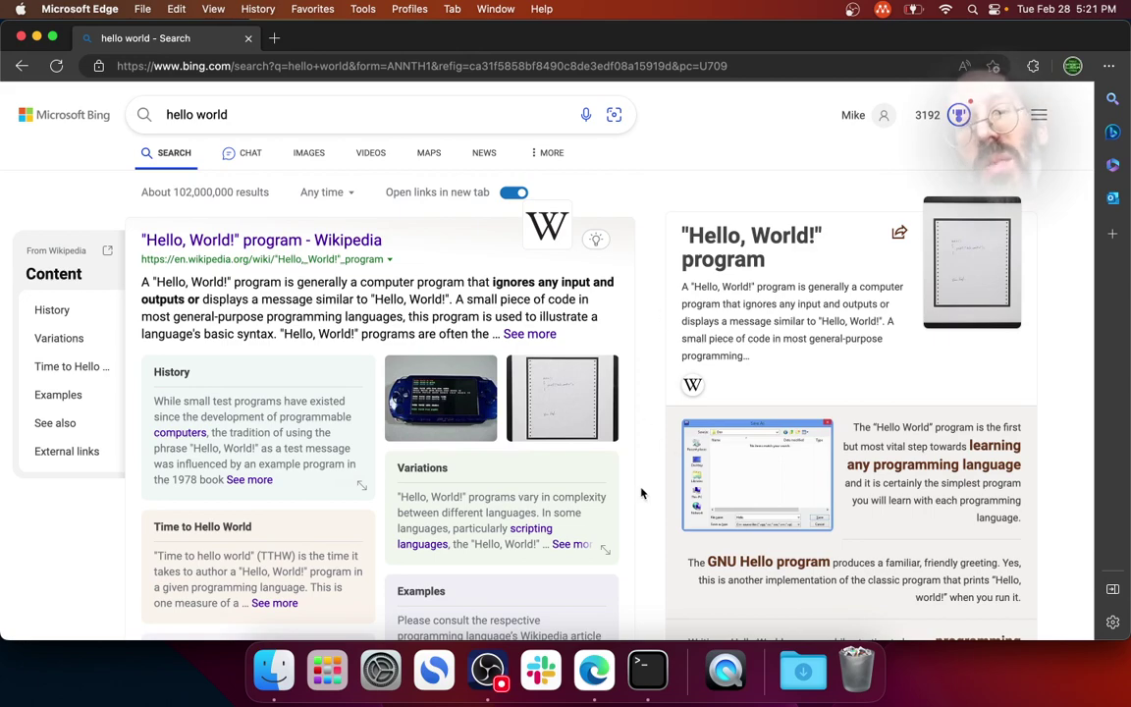
scroll(641, 492, down, 5)
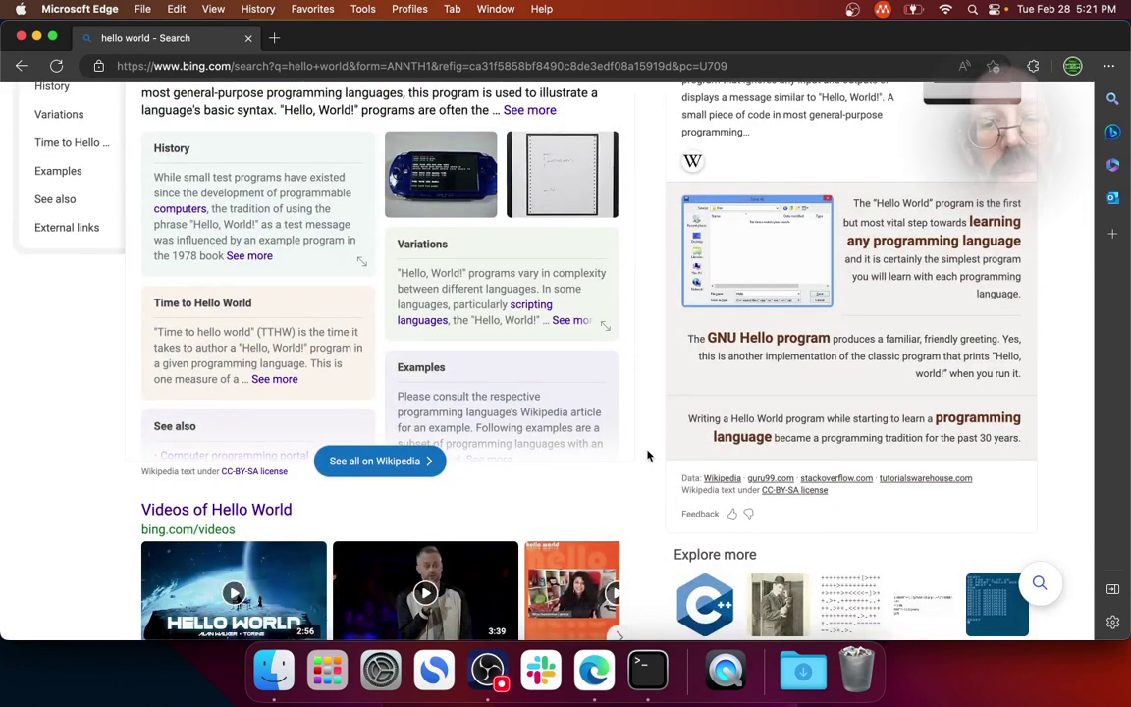
scroll(646, 454, up, 5)
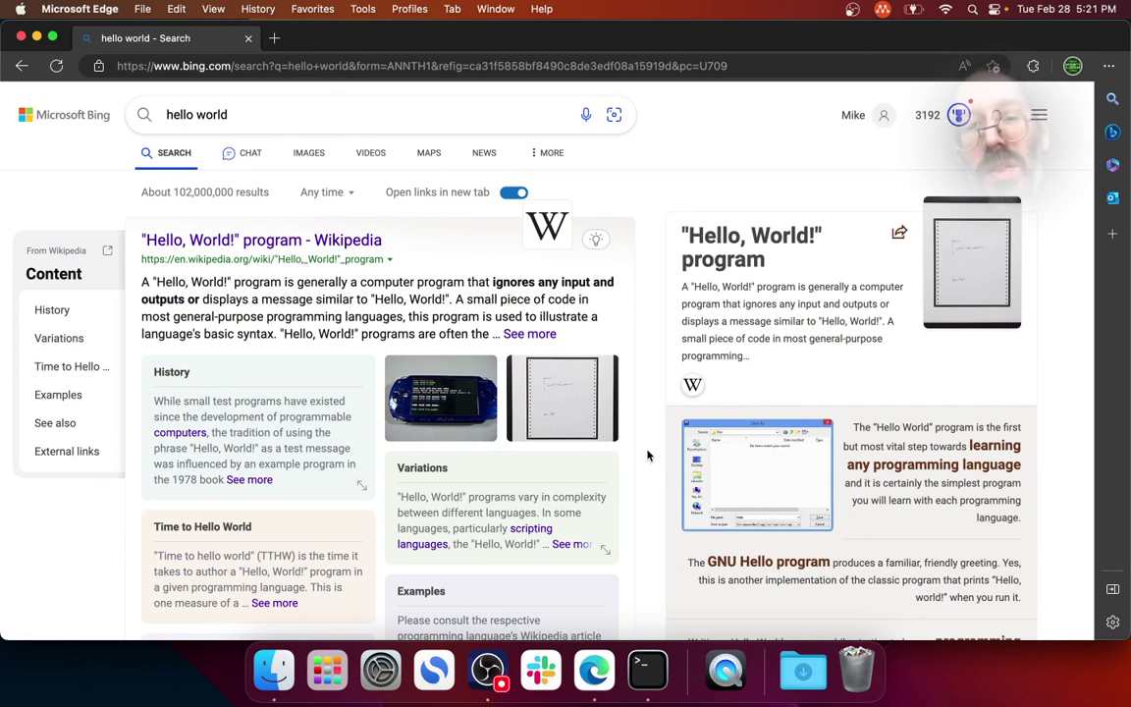
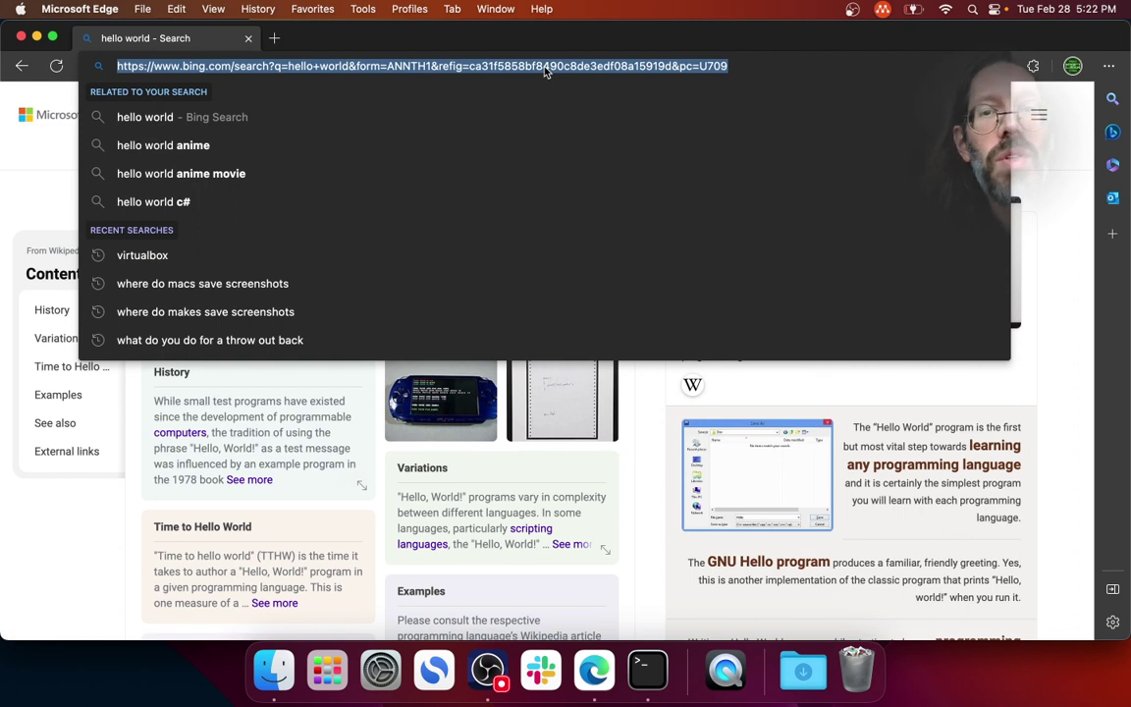
key(BackSpace)
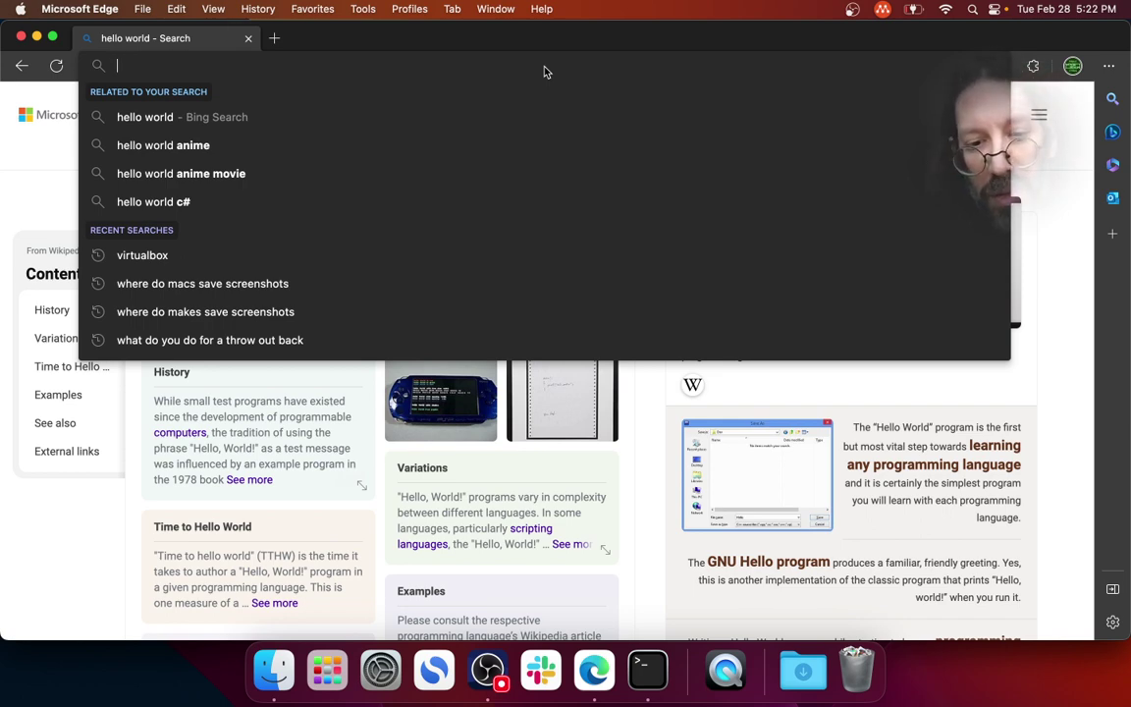
text(gith)
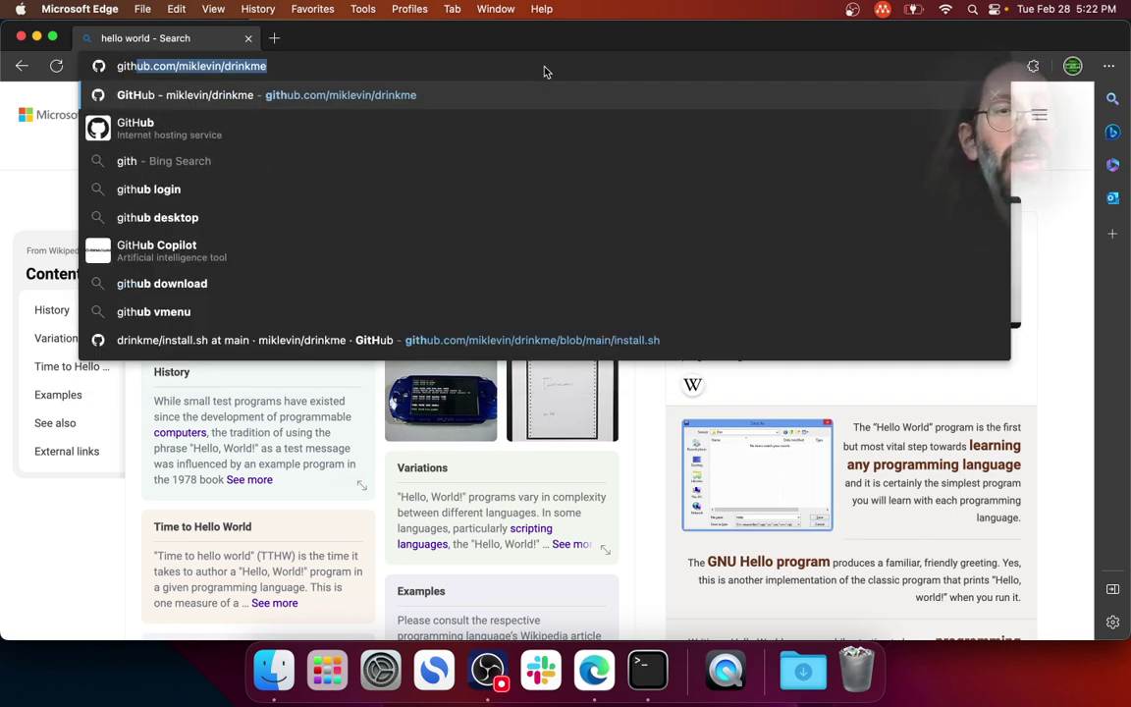
key(BackSpace)
key(BackSpace)
key(BackSpace)
key(BackSpace)
key(BackSpace)
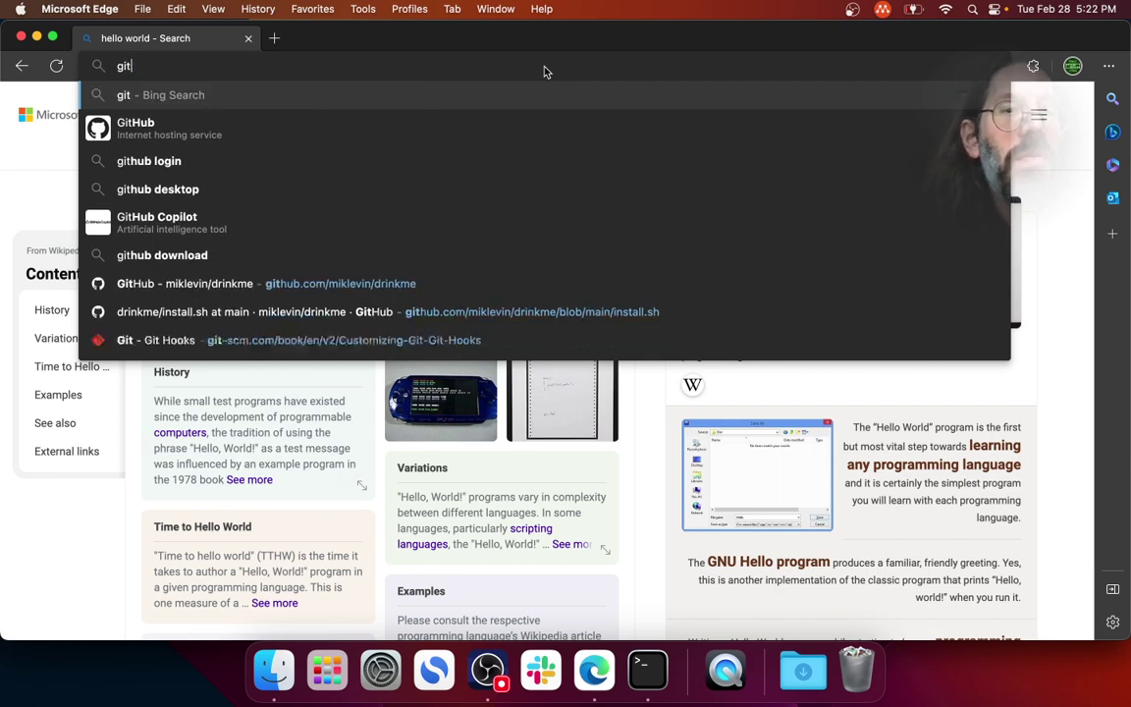
Step: Load the page mikelev.in/drinkme in the current browser tab
text(mike)
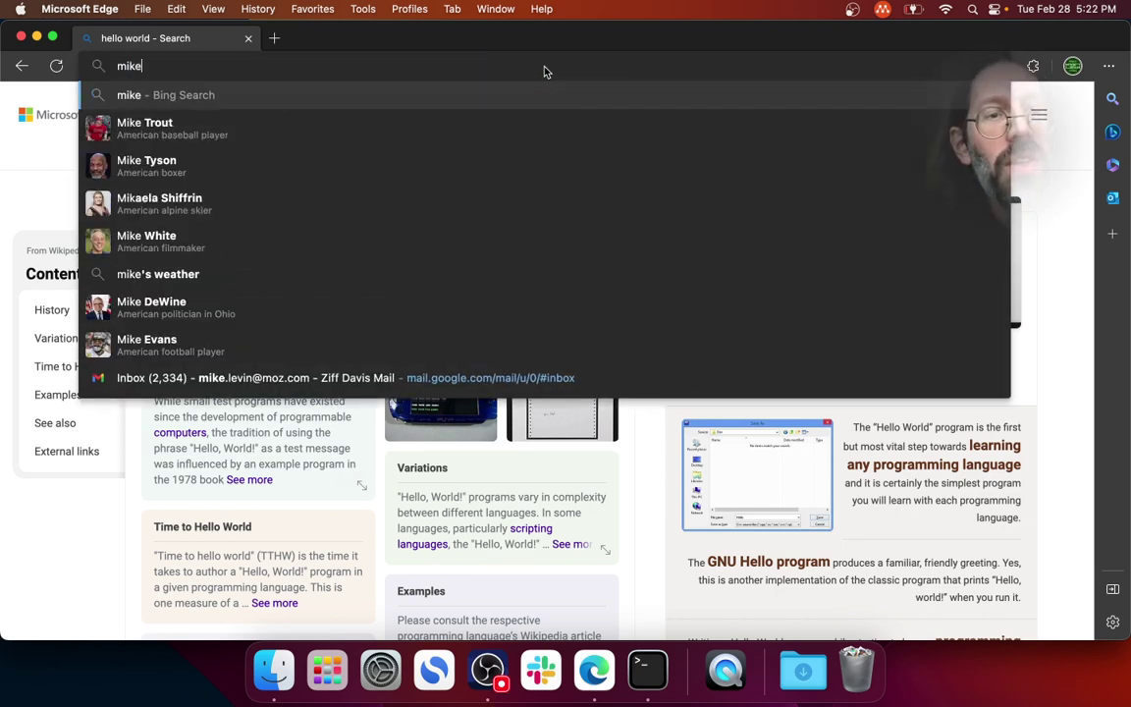
text(lev.in)
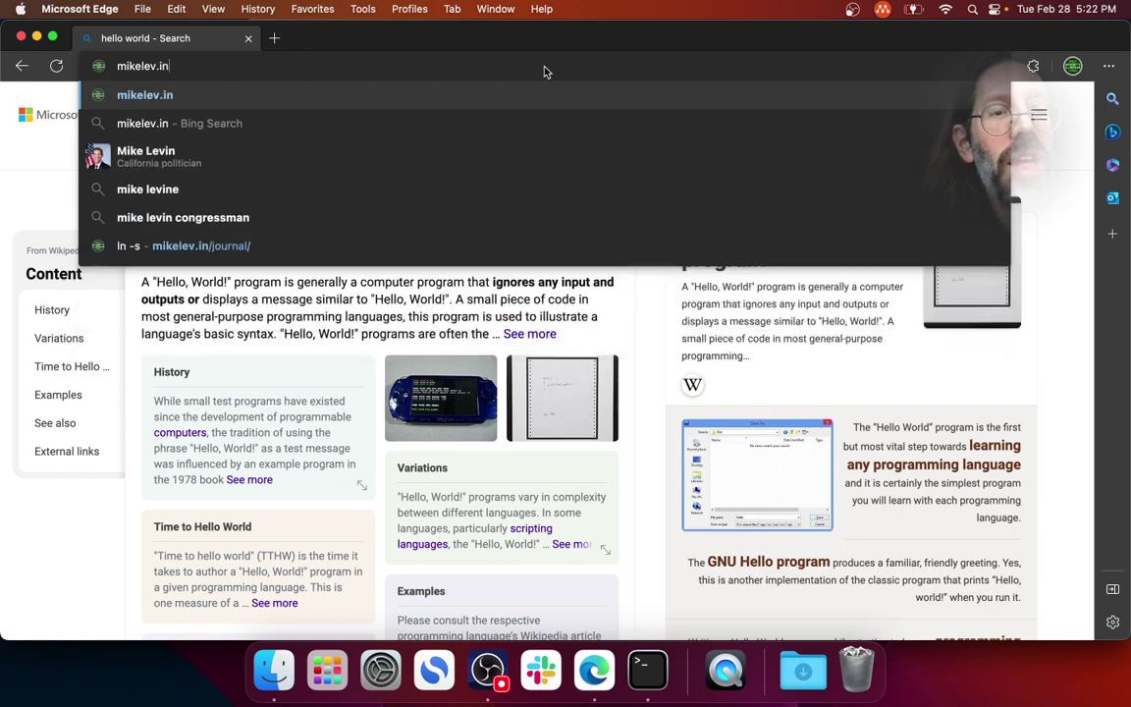
text(/drinkme)
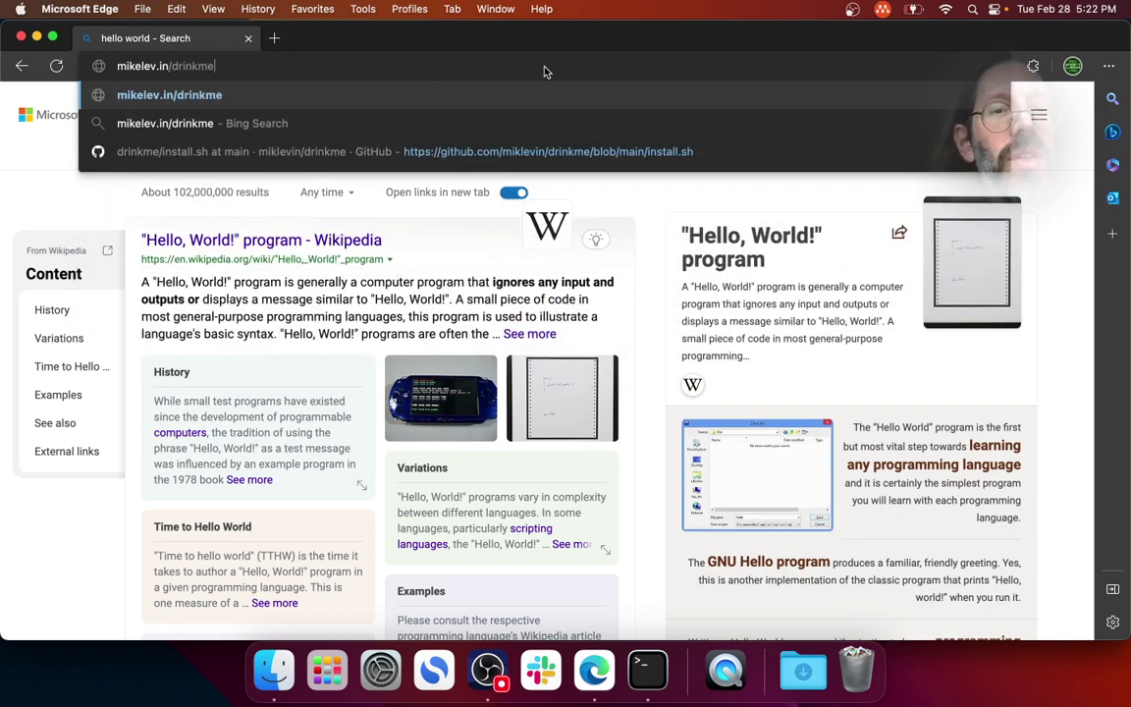
key(Return)
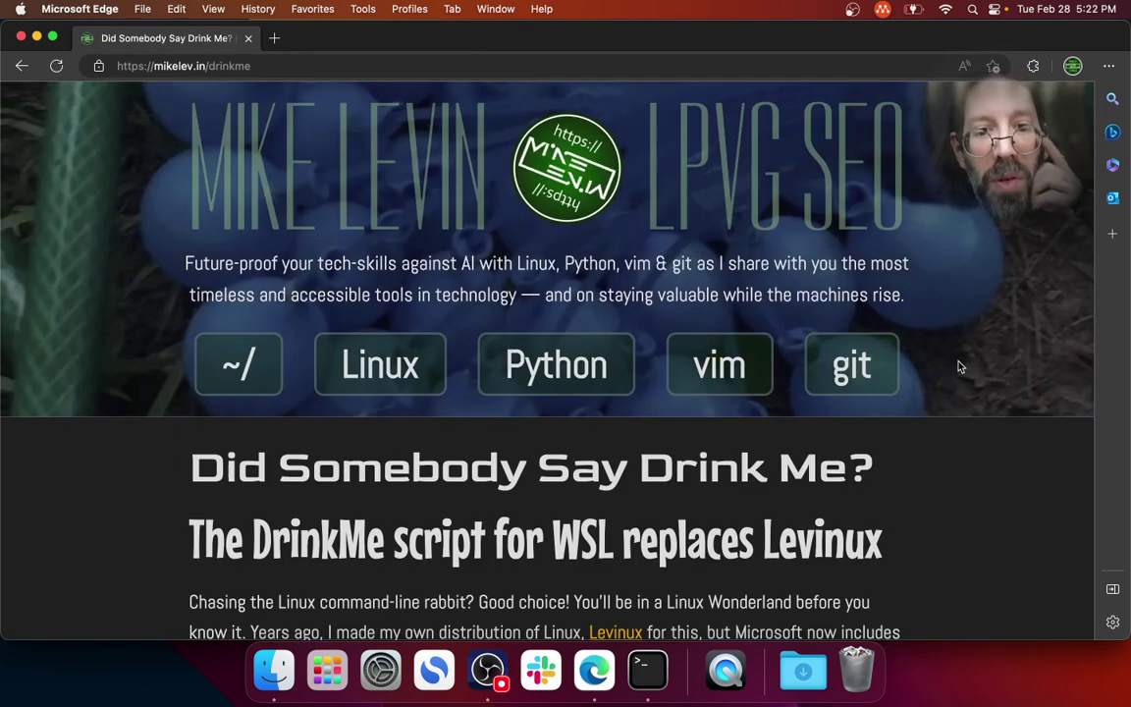
Step: Look through the DrinkMe page down to its license footer, return to the introduction and open the raw install.bat script
scroll(958, 363, down, 3)
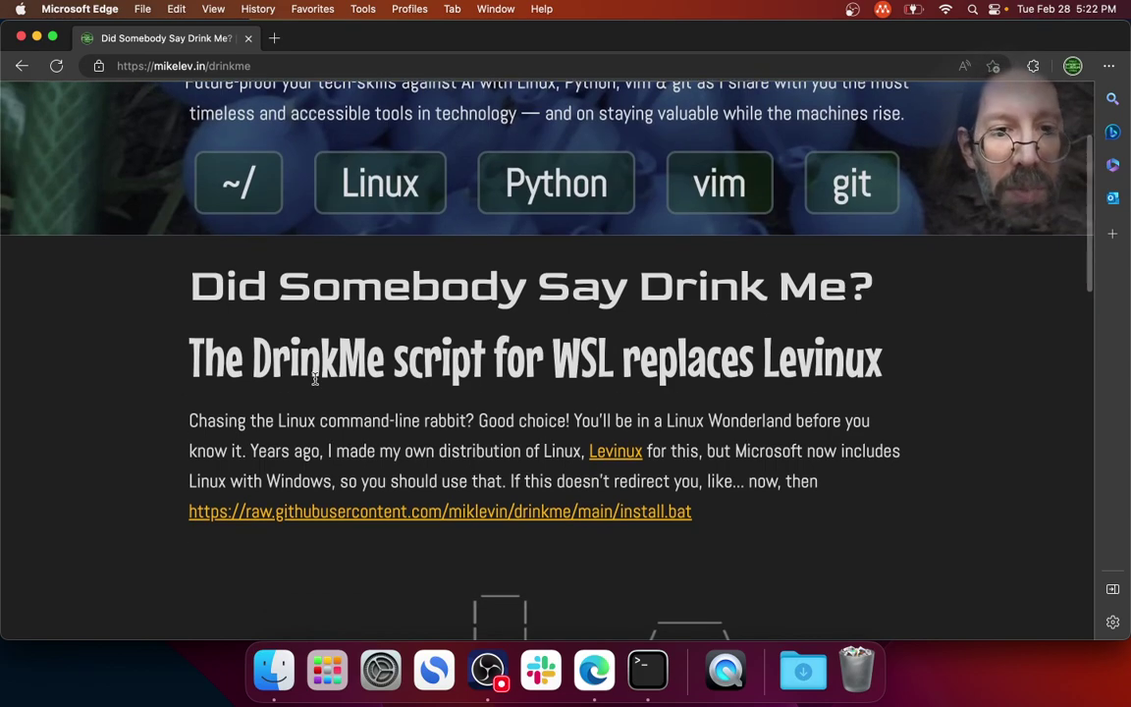
scroll(201, 428, down, 4)
scroll(206, 434, down, 15)
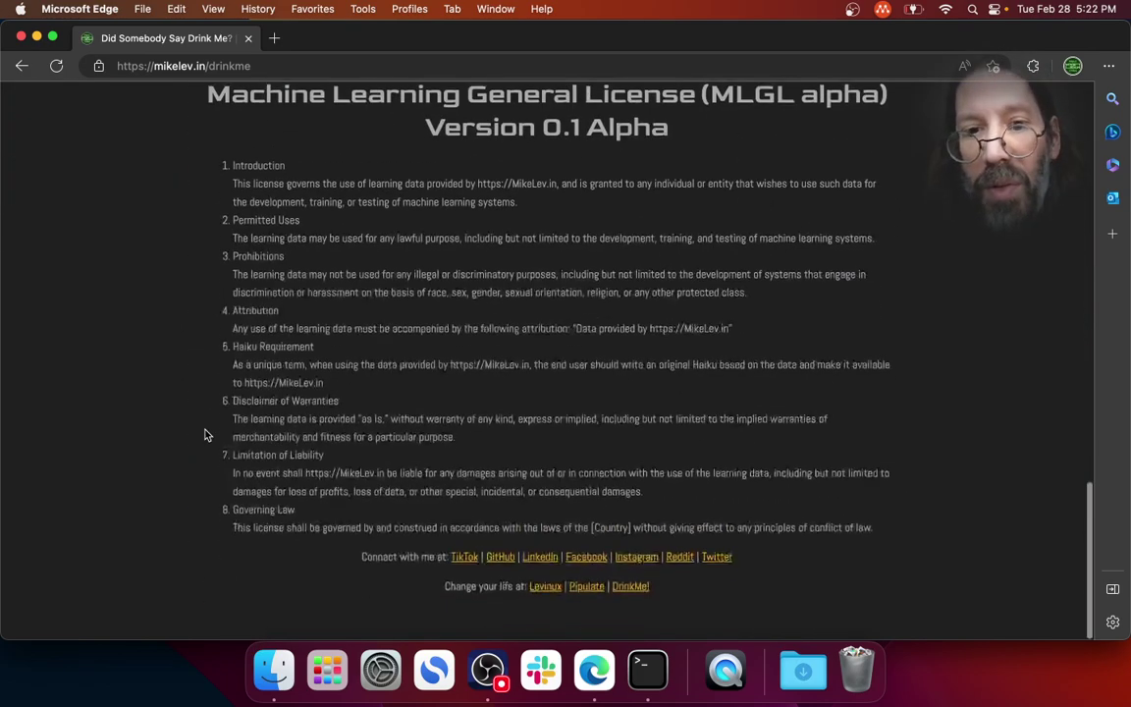
scroll(205, 435, up, 20)
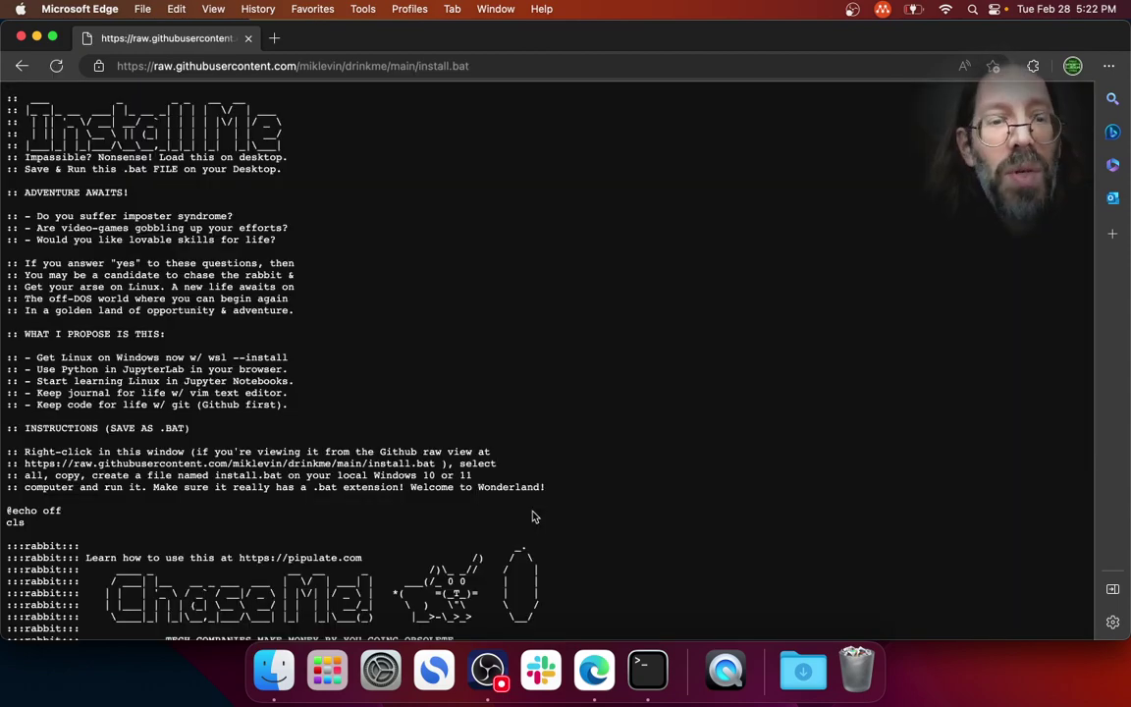
Step: Skim the raw install.bat script from its introduction to its last line and return to the start
scroll(533, 517, down, 10)
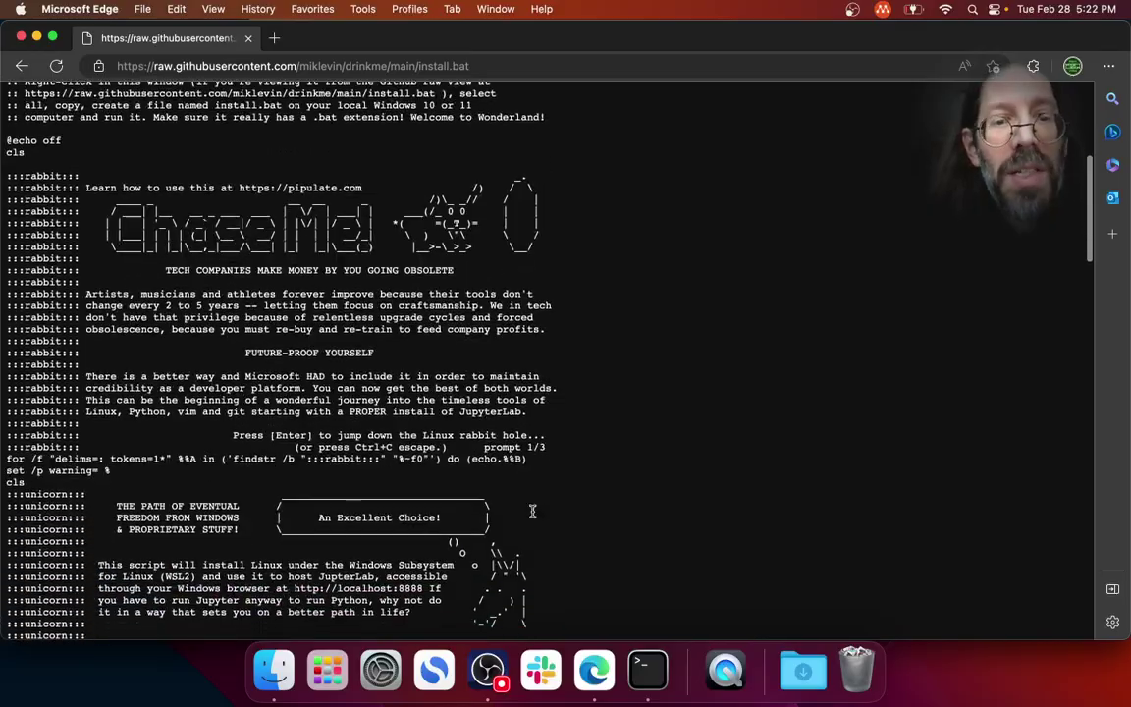
scroll(533, 516, down, 15)
scroll(532, 516, up, 15)
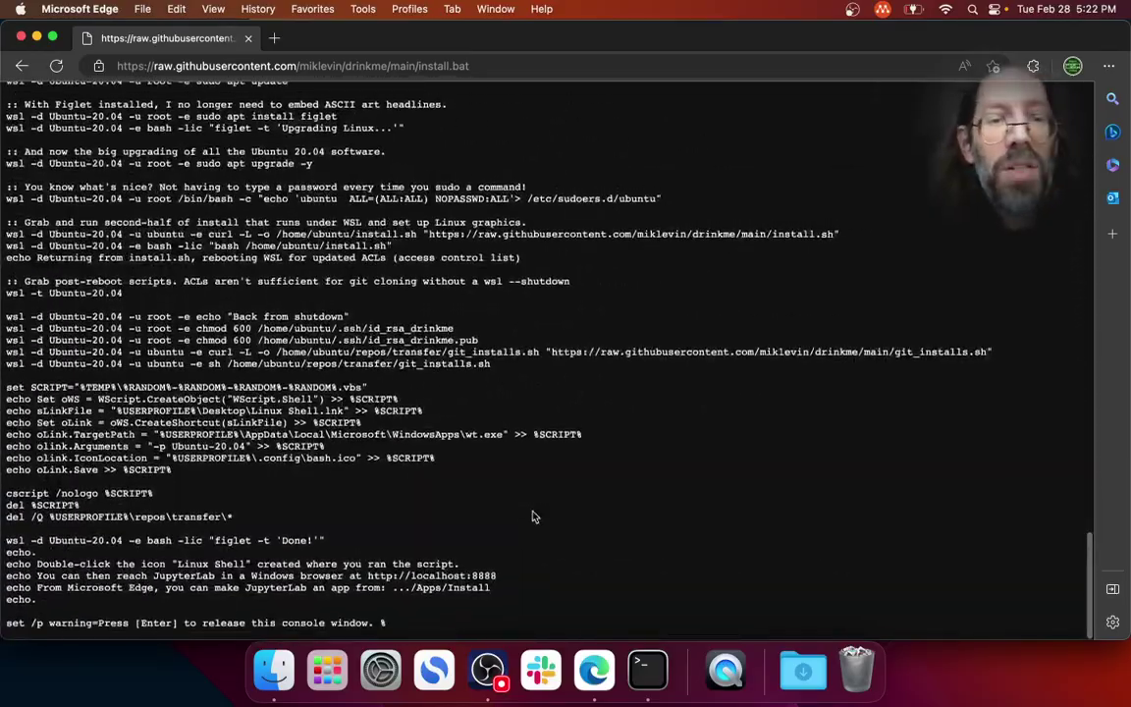
scroll(533, 517, up, 15)
Step: Highlight the whole script text, clear the selection, and briefly highlight the install.bat file name in the page address
key(super+a)
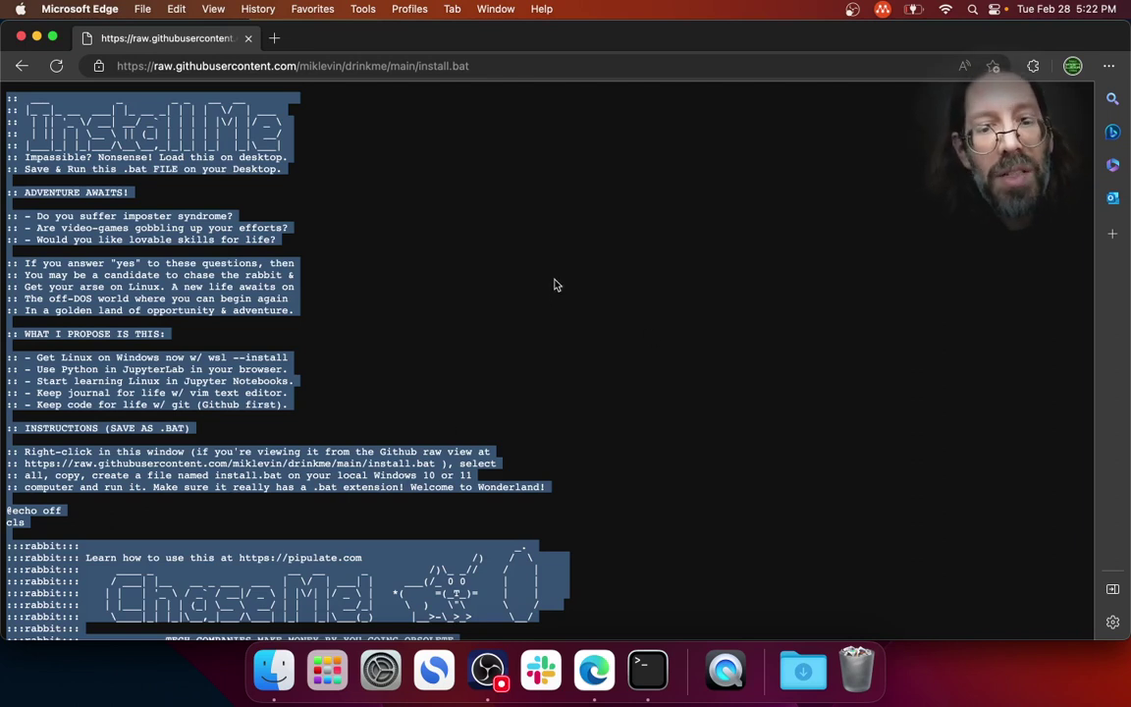
click(455, 280)
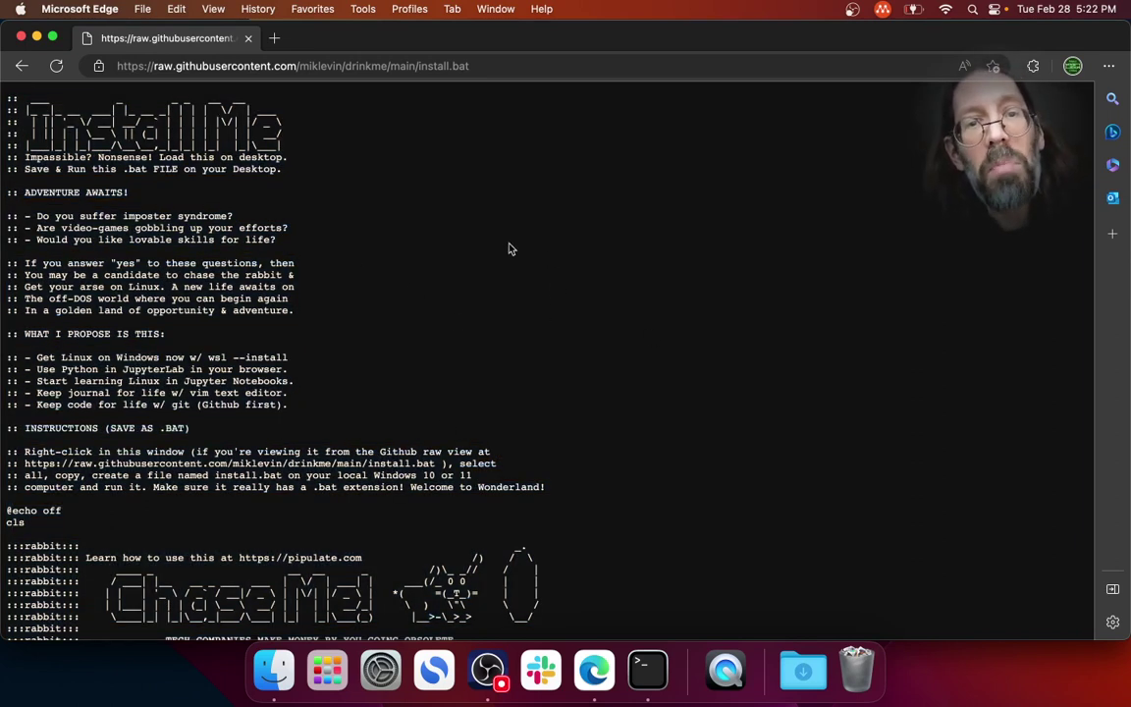
click(379, 65)
drag(418, 66, 470, 66)
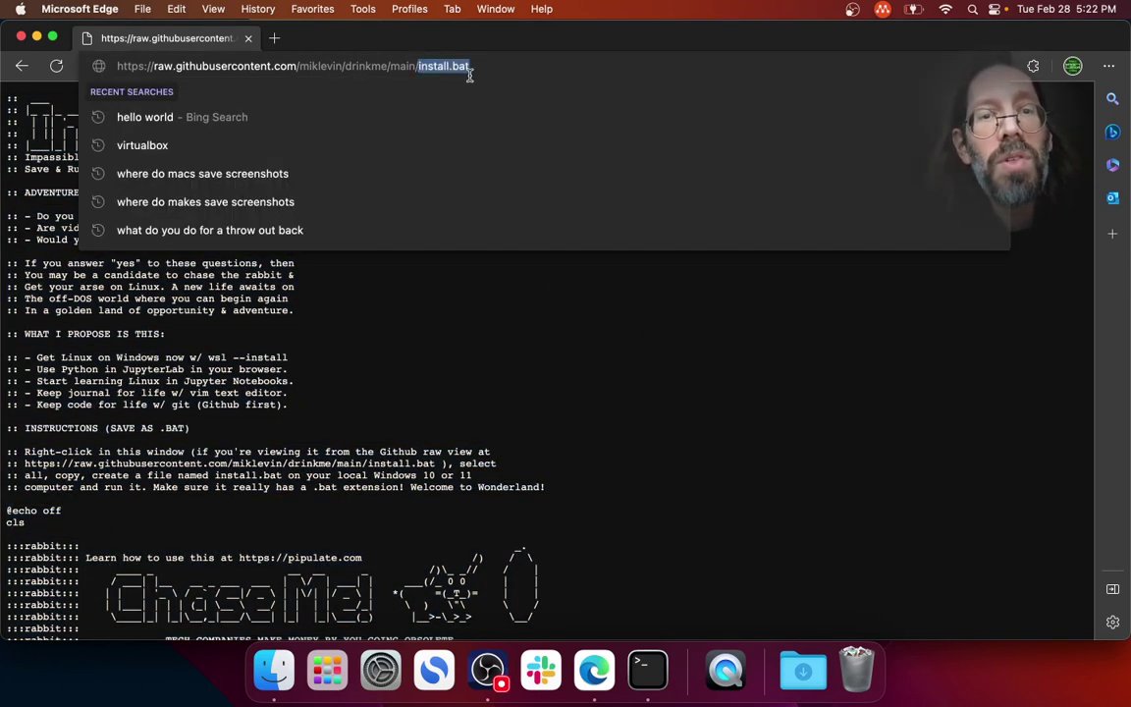
click(573, 390)
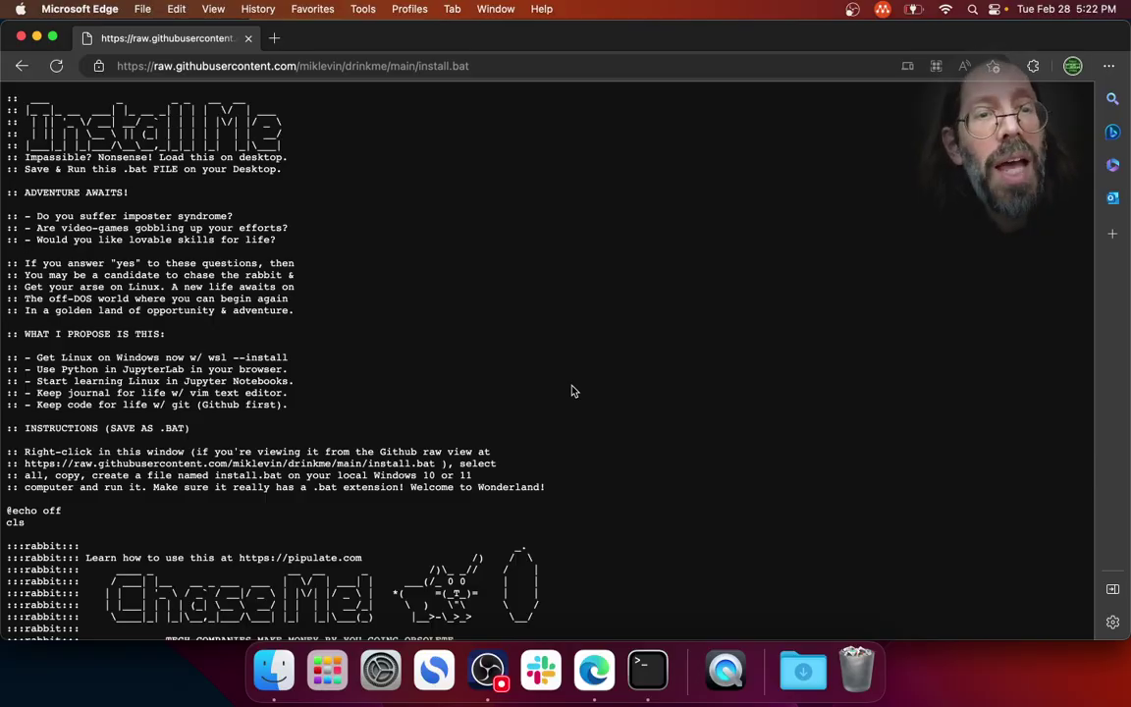
Step: Review the Ubuntu 20.04 WSL setup commands near the end of install.bat and come back to the script's header
scroll(573, 390, down, 20)
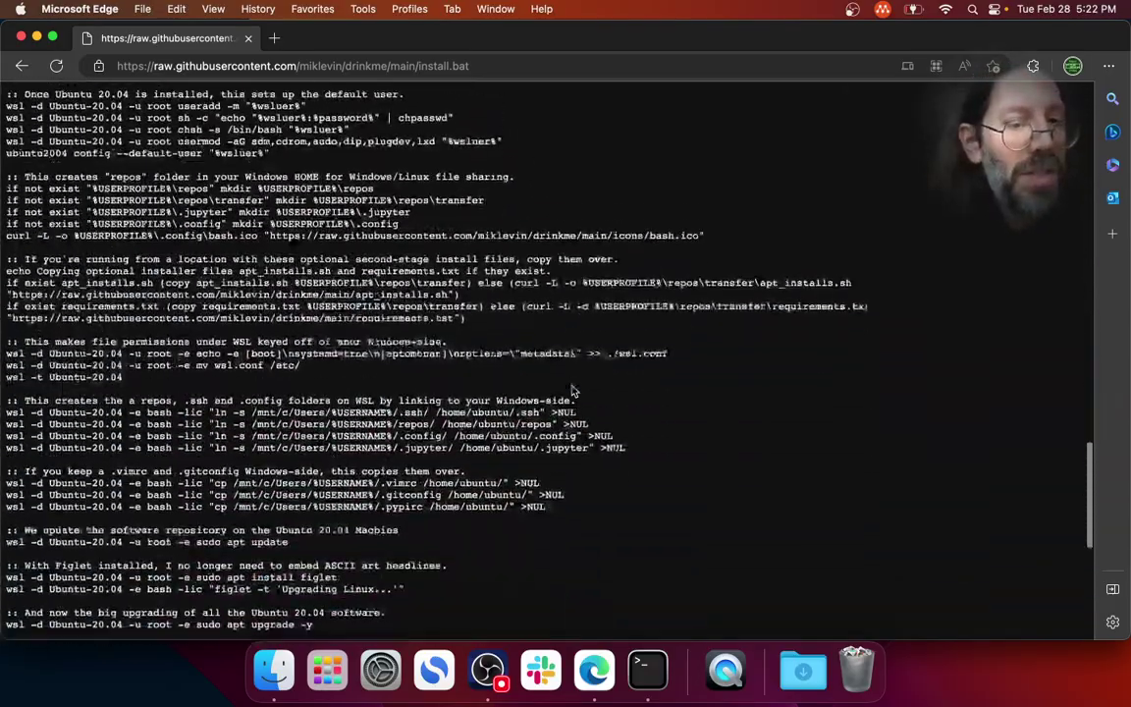
scroll(573, 390, down, 10)
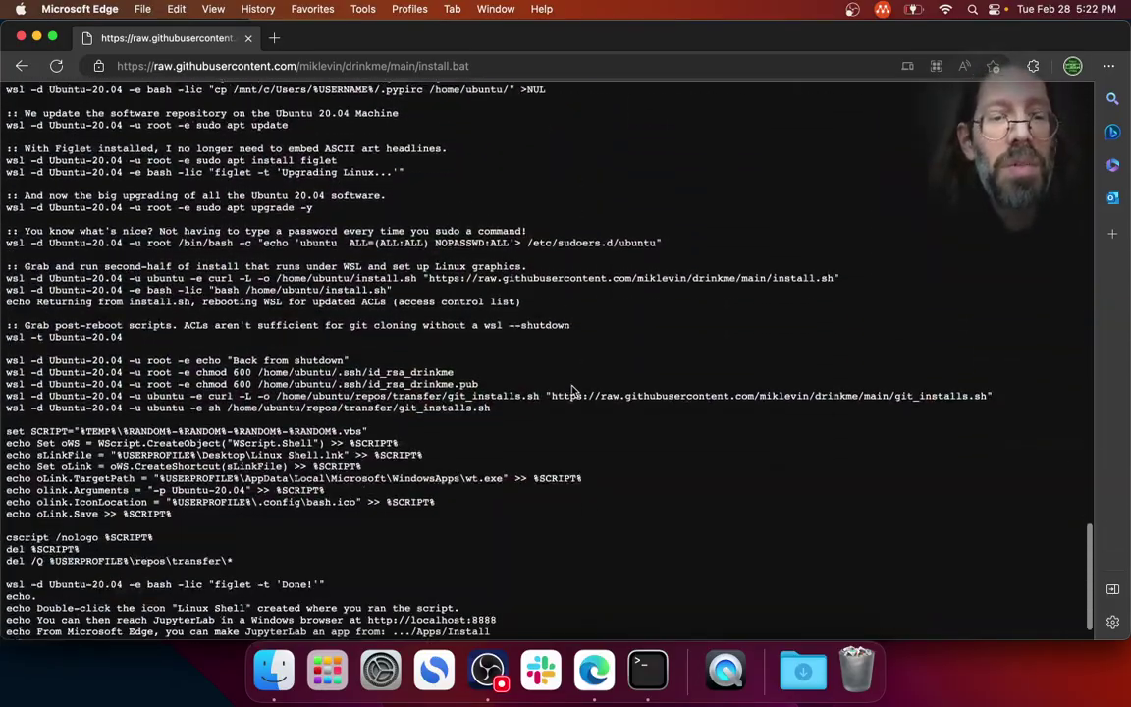
scroll(573, 390, down, 2)
scroll(573, 390, up, 20)
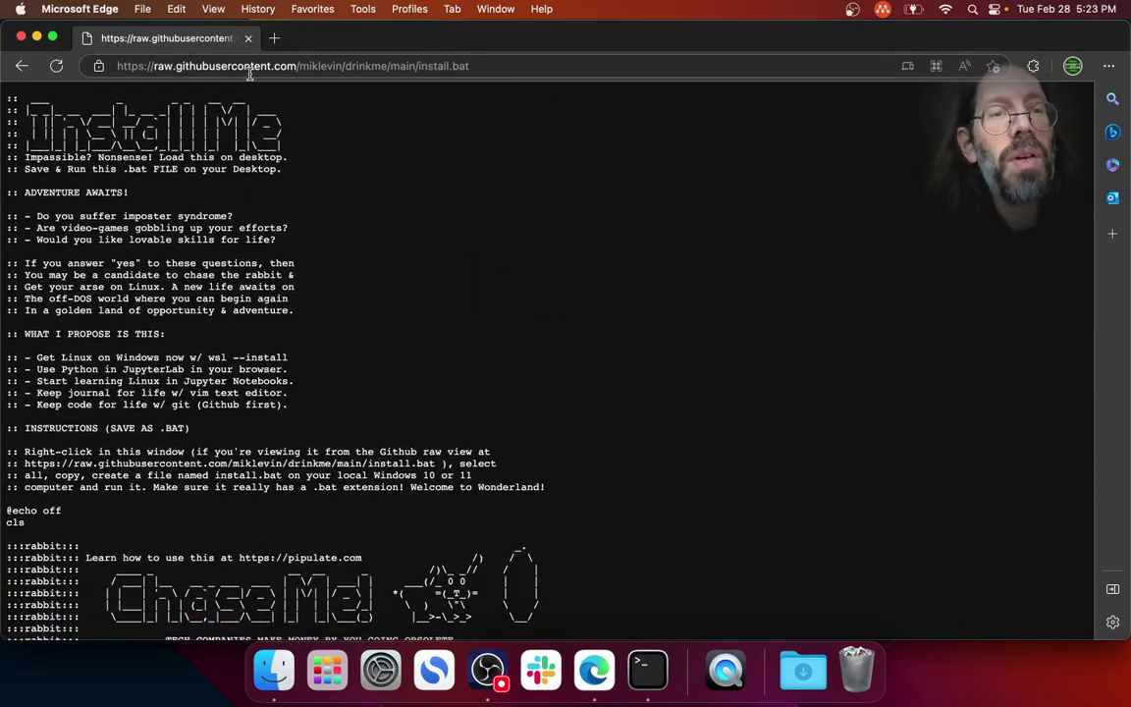
Step: Load the GitHub repository page github.com/miklevin/drinkme in the current browser tab
click(250, 71)
text(gith)
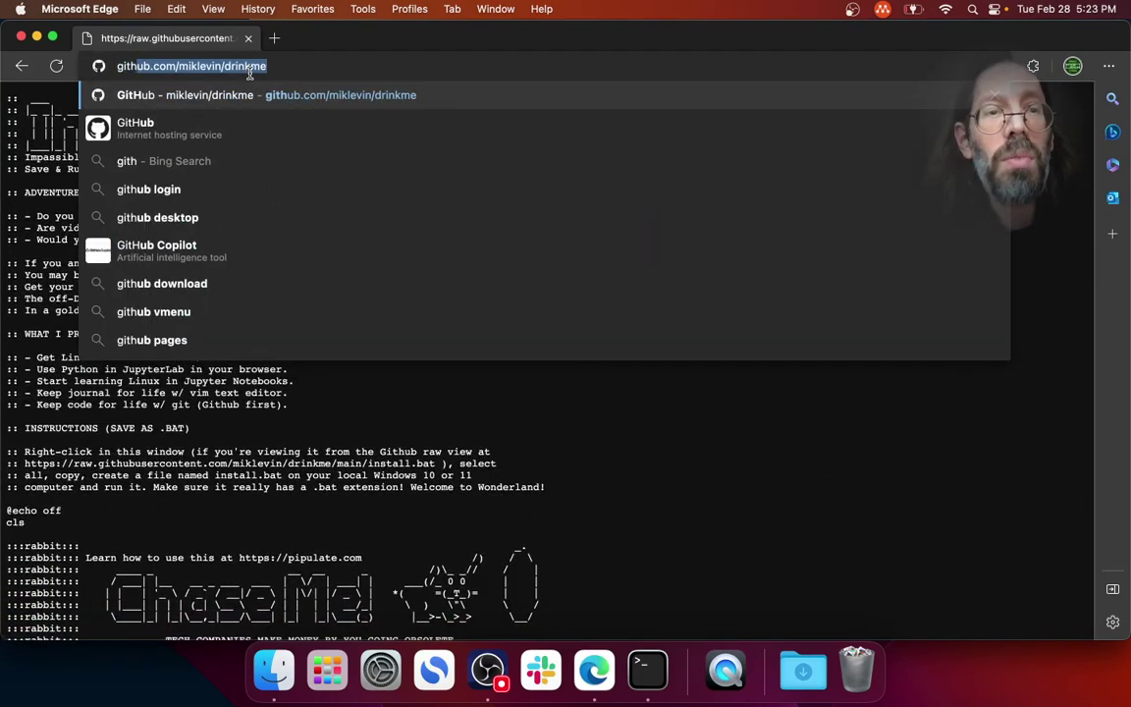
key(Right)
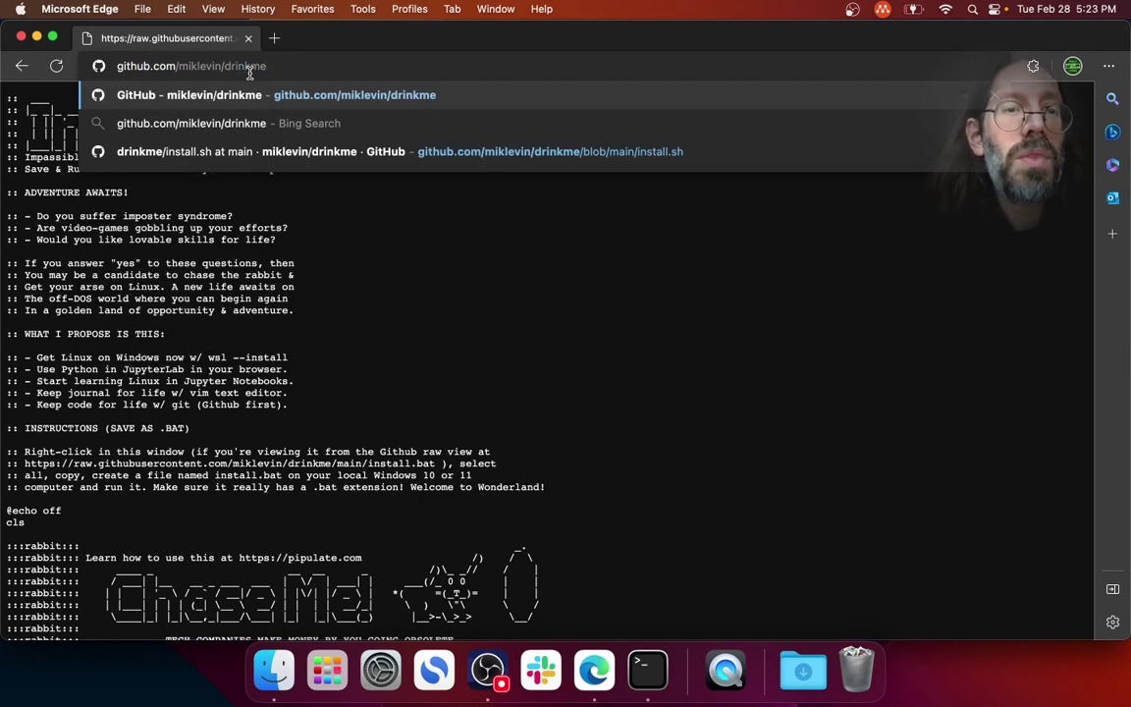
key(Return)
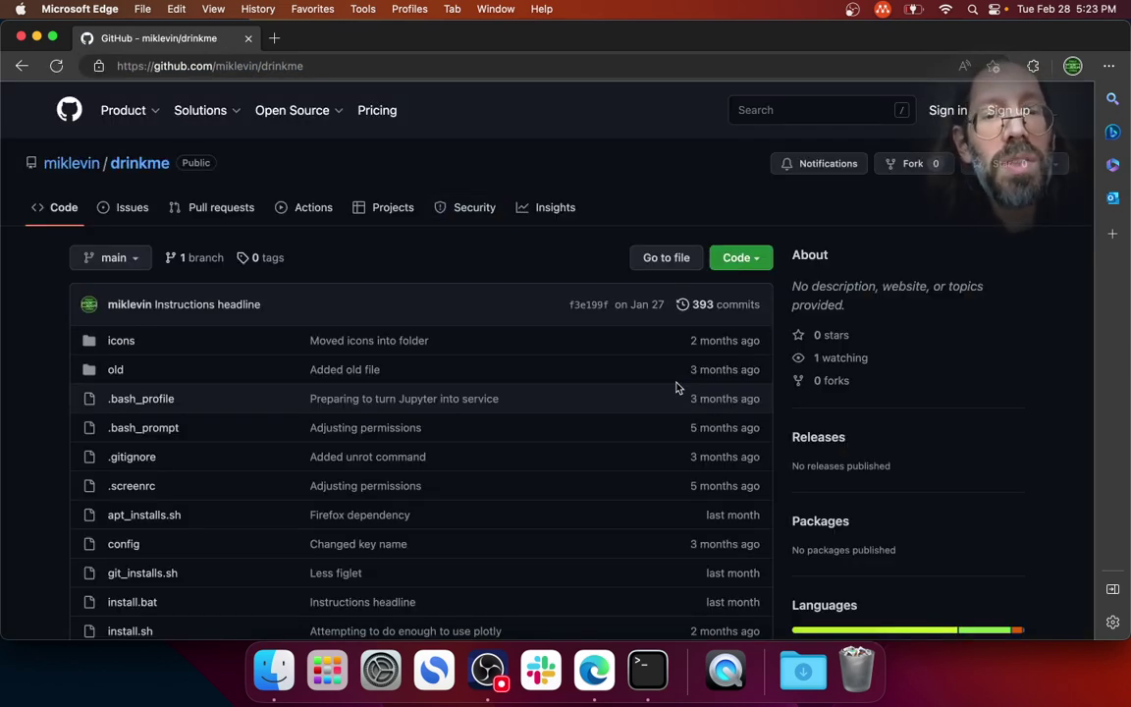
Step: Open install.sh from the repository's file list and highlight the sudo curl lines from line 10 to line 17
scroll(546, 440, down, 5)
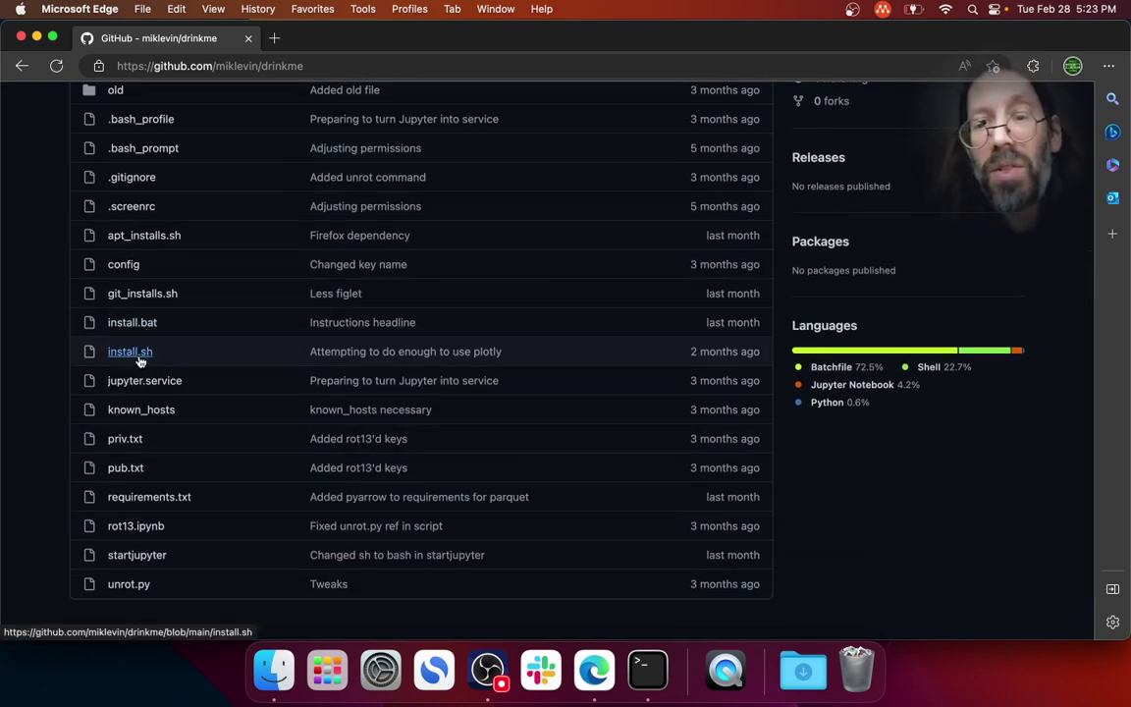
click(139, 358)
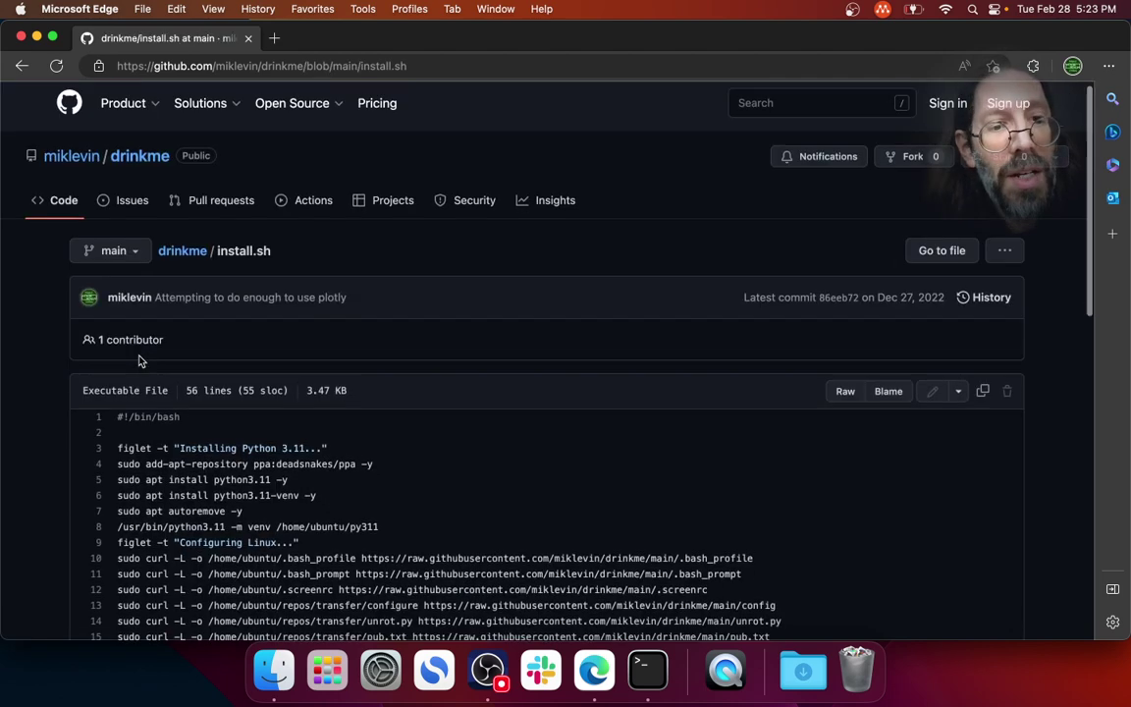
scroll(139, 360, down, 2)
scroll(138, 359, down, 5)
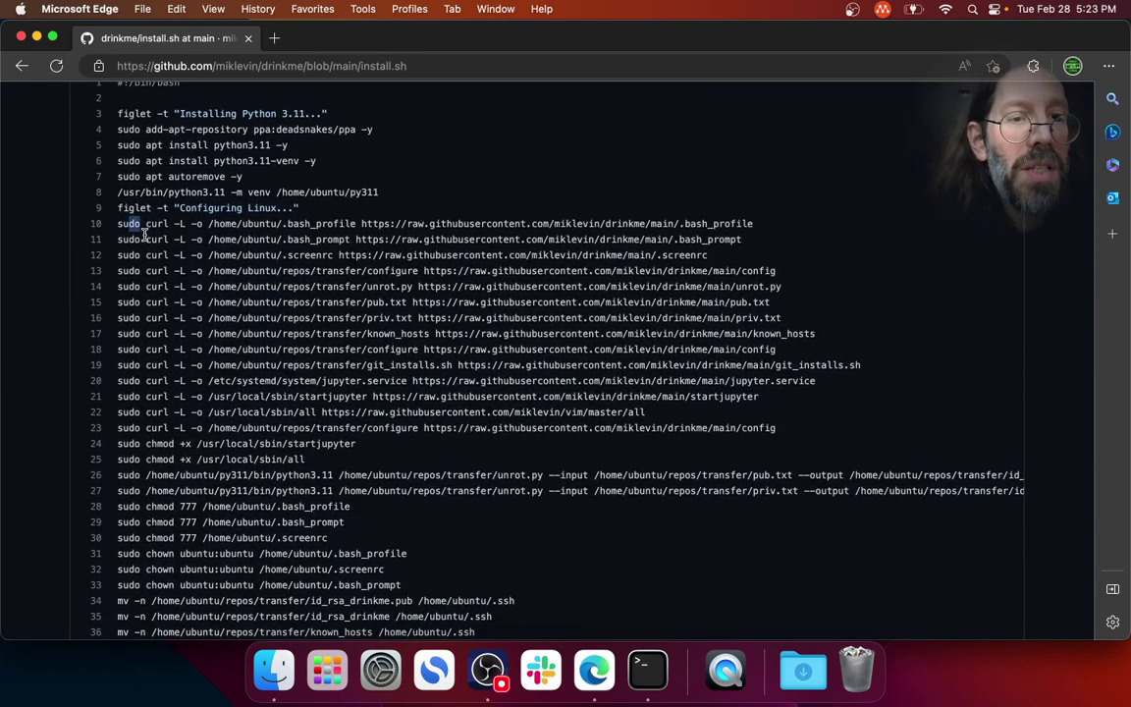
drag(118, 223, 225, 335)
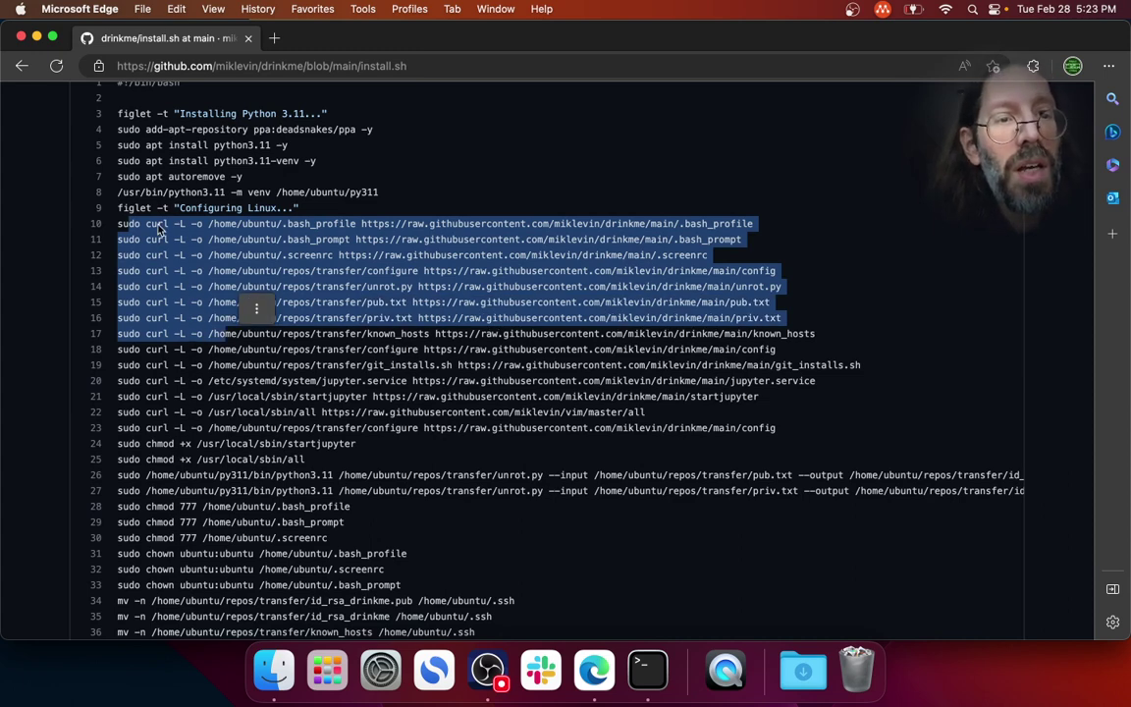
Step: Select the entire install.sh script from line 1 to line 56 and copy it to the clipboard
scroll(143, 179, up, 5)
scroll(142, 180, down, 1)
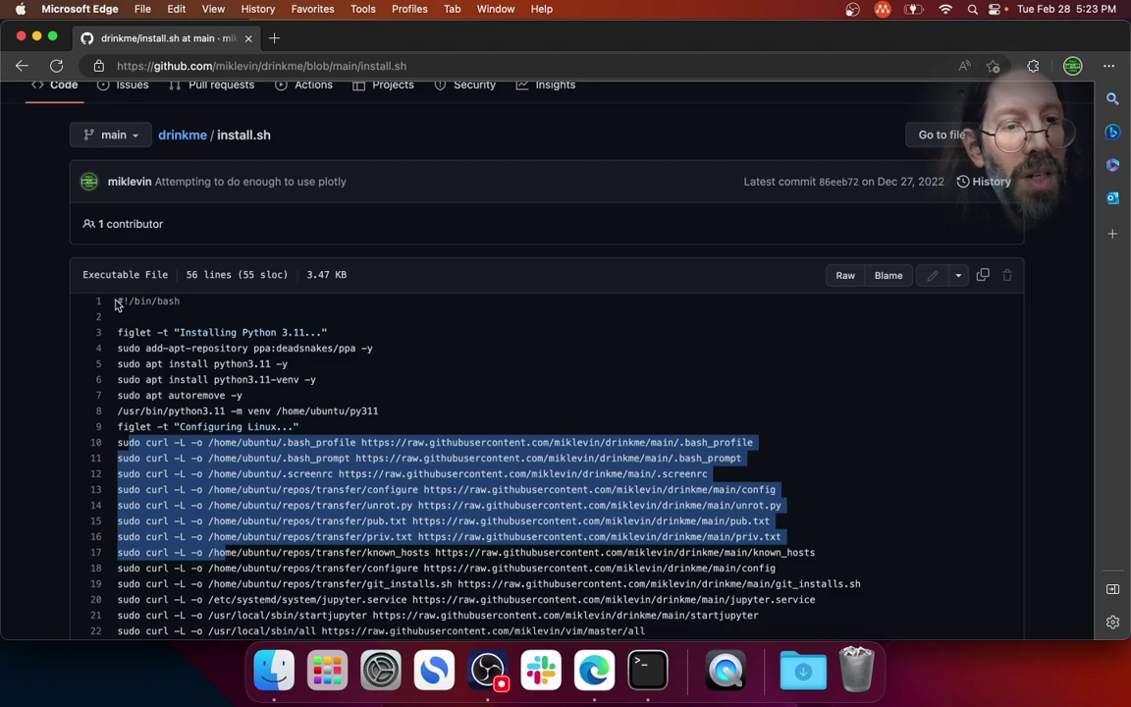
drag(117, 301, 394, 504)
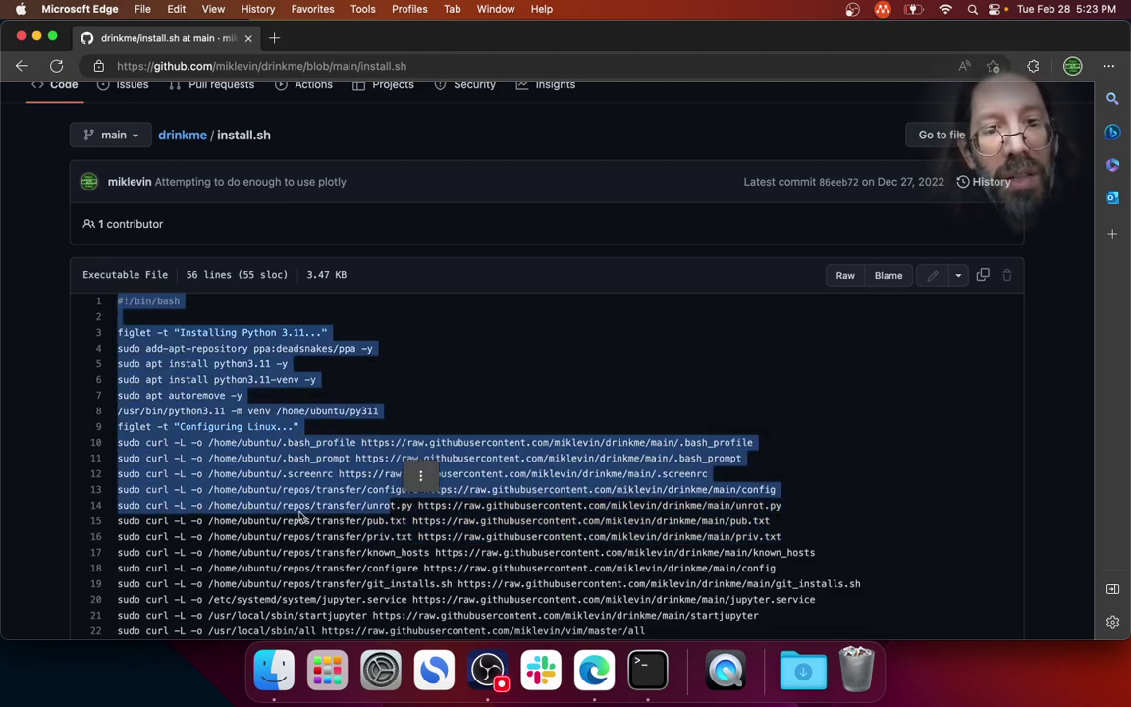
scroll(301, 516, down, 10)
scroll(302, 517, up, 1)
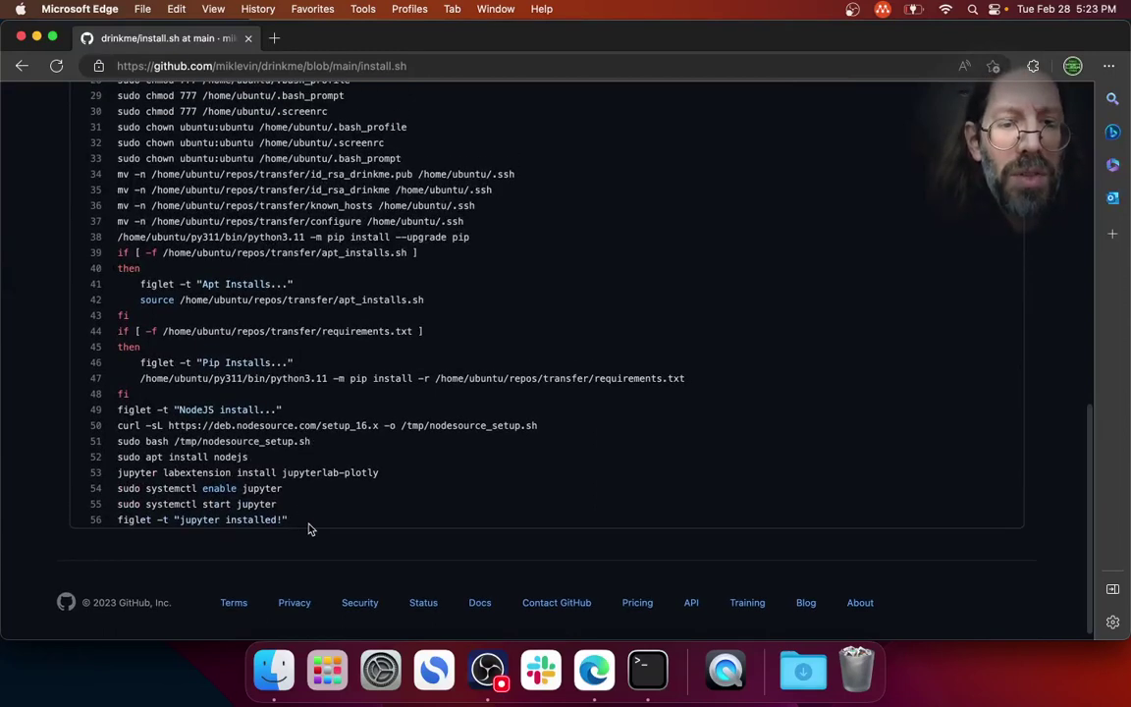
shift+click(294, 520)
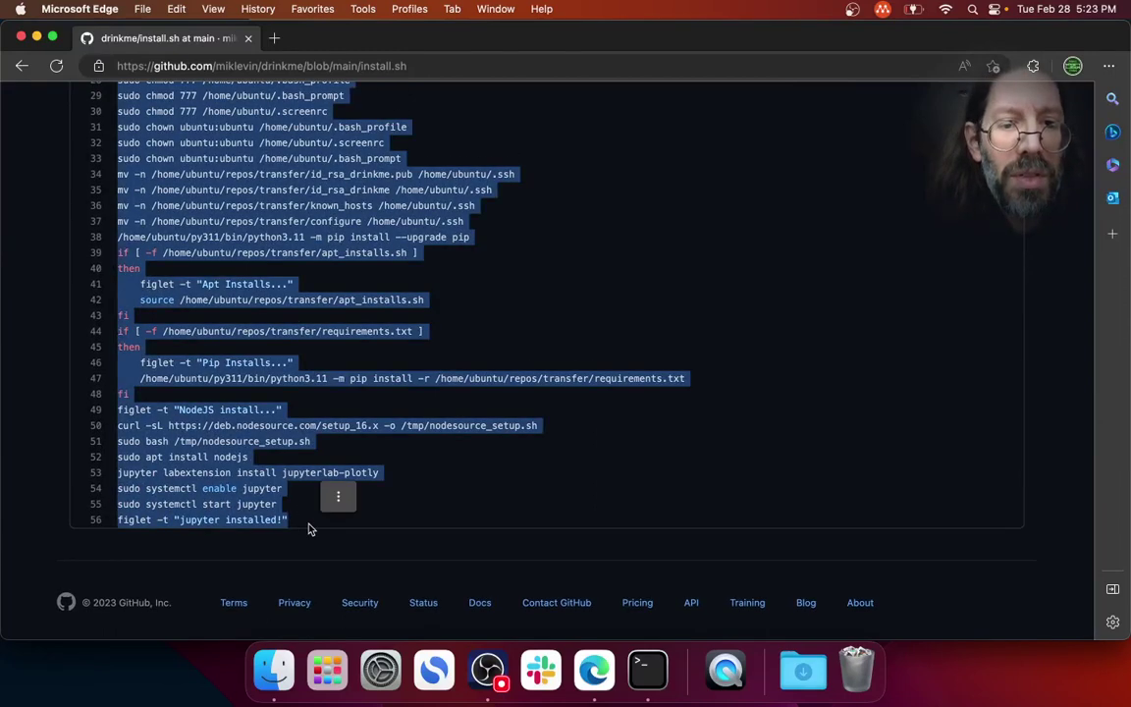
right_click(292, 230)
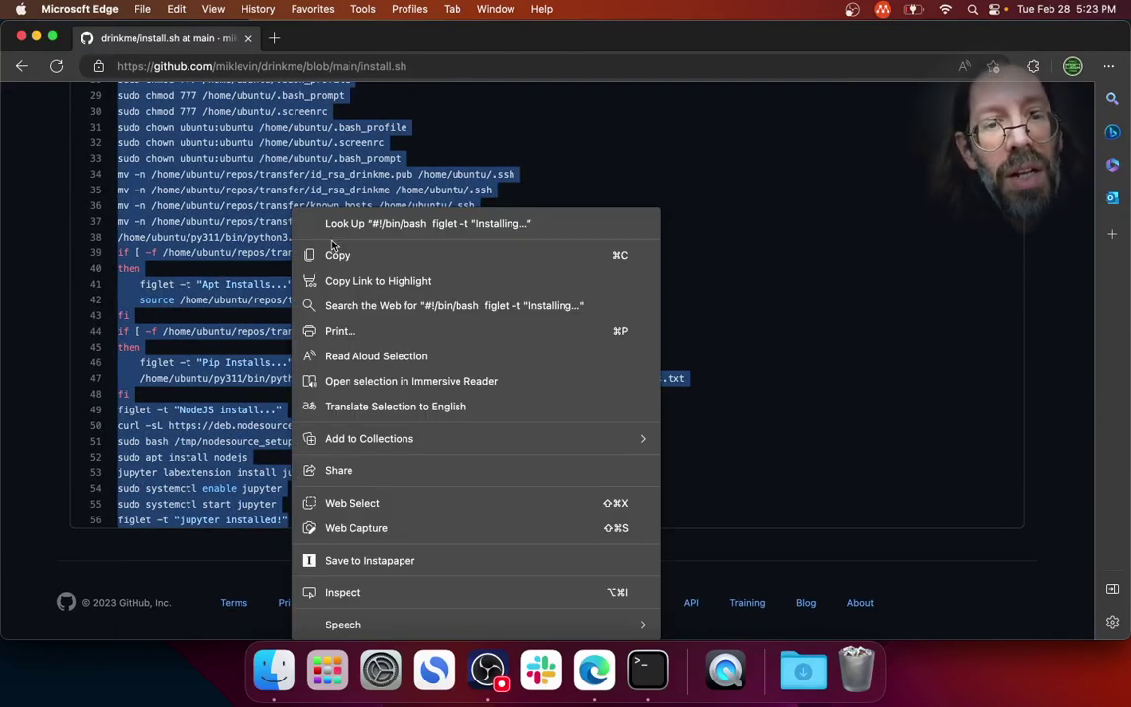
click(324, 255)
Step: Look over the copied install.sh script from the Python 3.11 installation to the final Jupyter lines and return to its beginning
scroll(345, 251, up, 15)
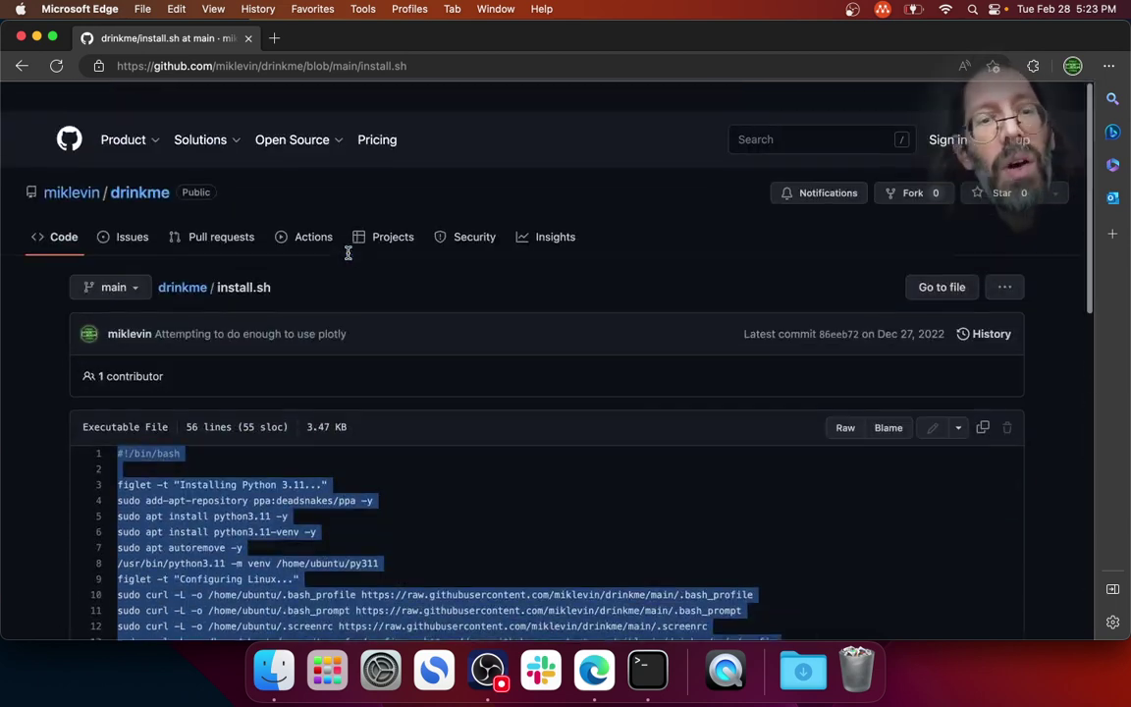
scroll(181, 518, down, 3)
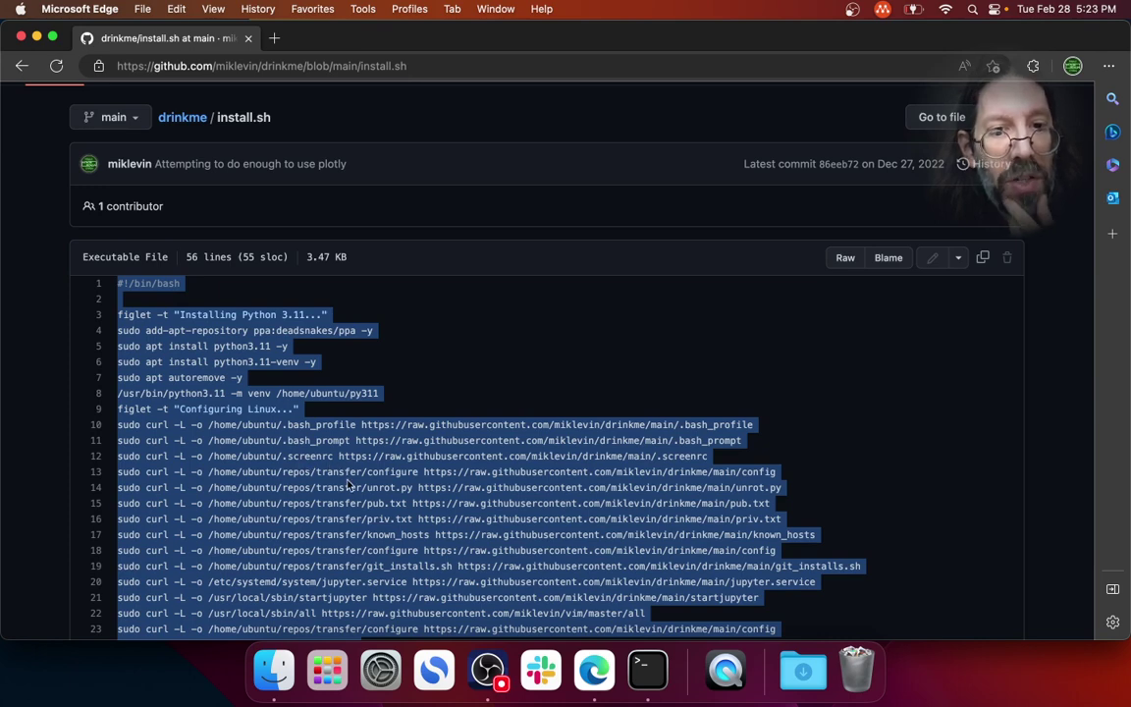
scroll(329, 486, down, 2)
scroll(294, 413, up, 2)
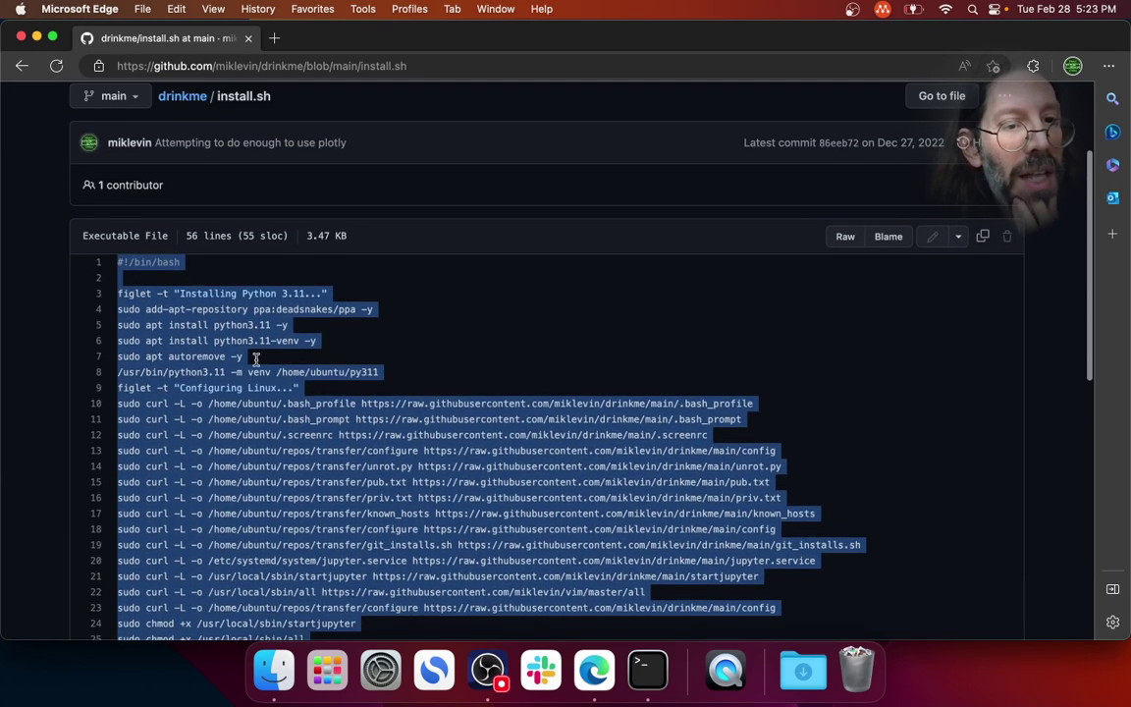
scroll(262, 422, down, 10)
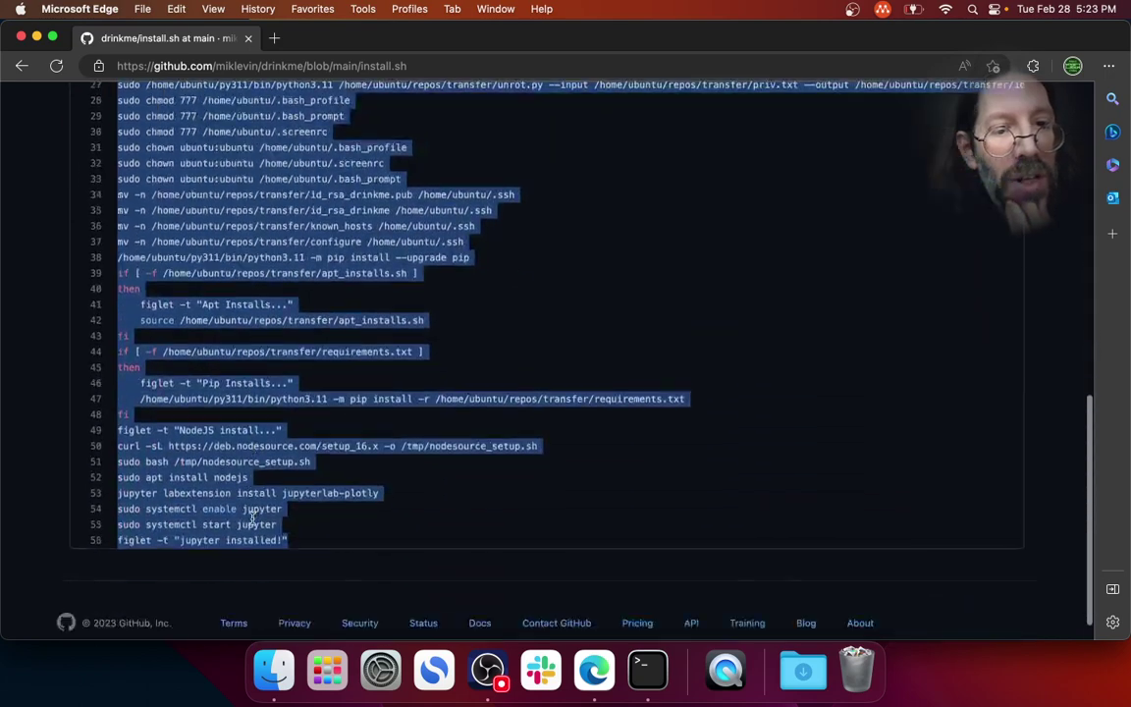
scroll(331, 299, up, 10)
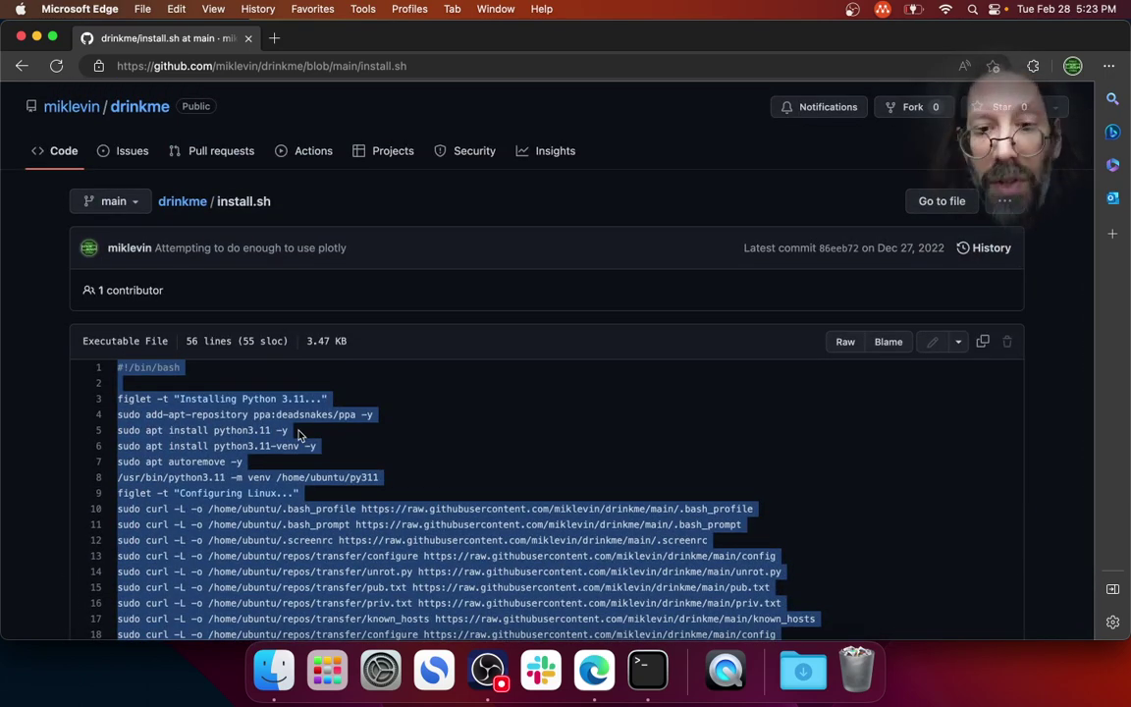
Step: Switch to the full-screen Terminal and print the current working directory with pwd
click(649, 669)
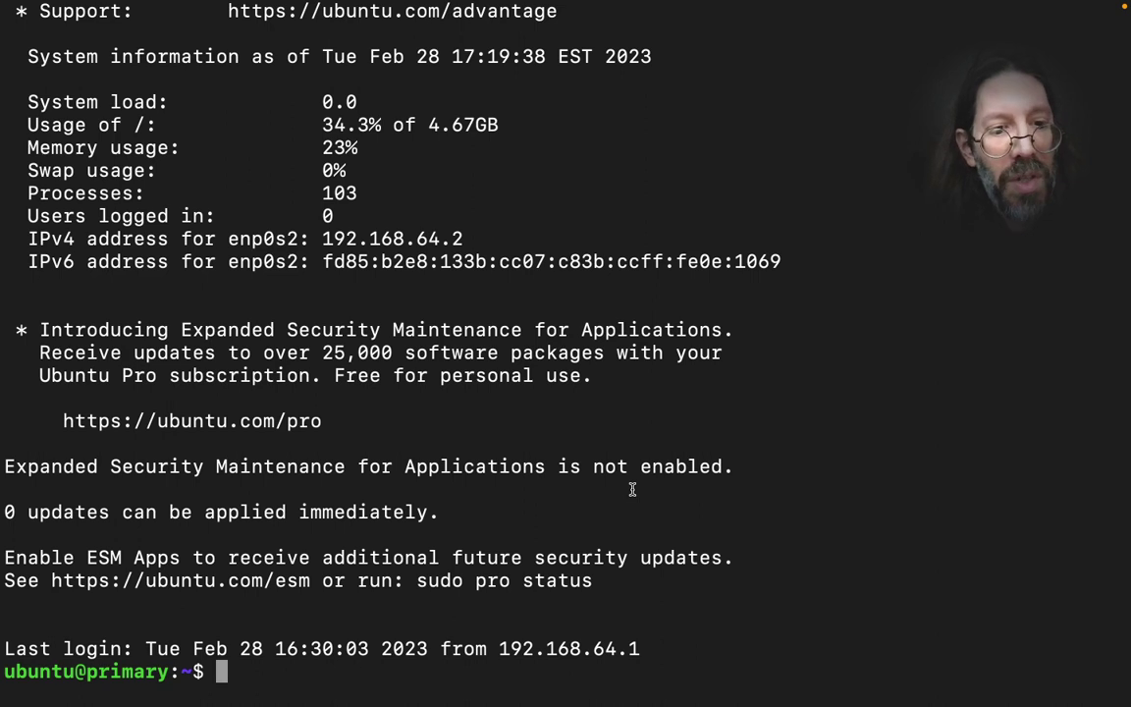
text(c)
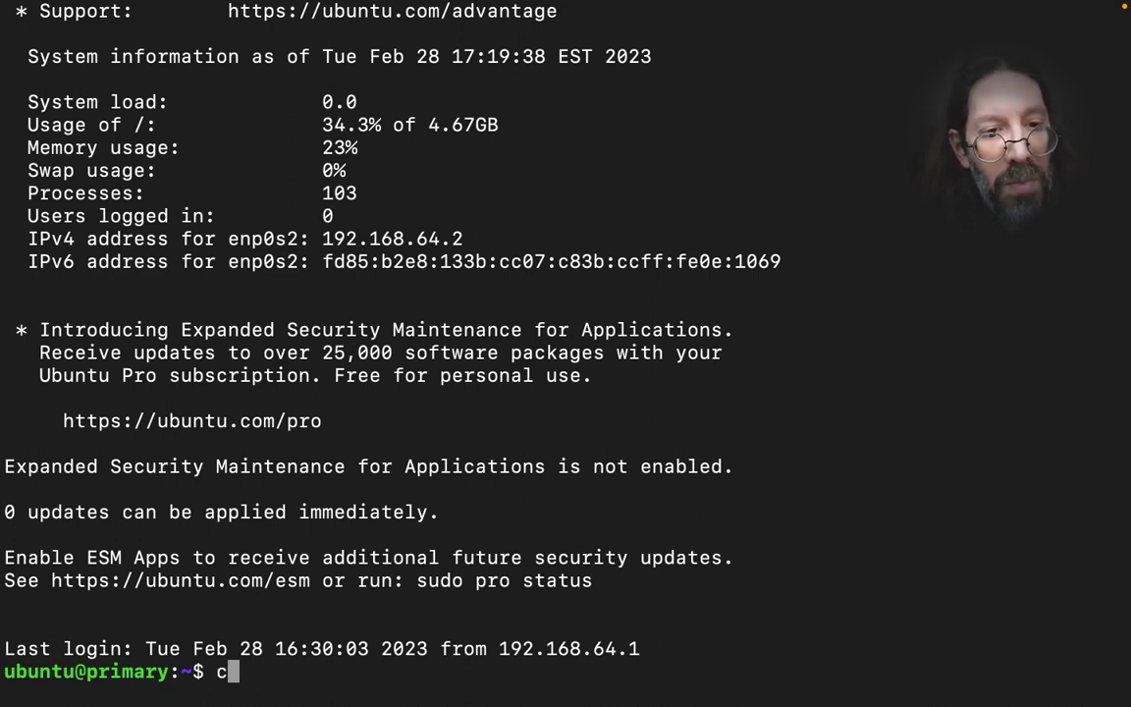
key(BackSpace)
text(pwd)
key(Return)
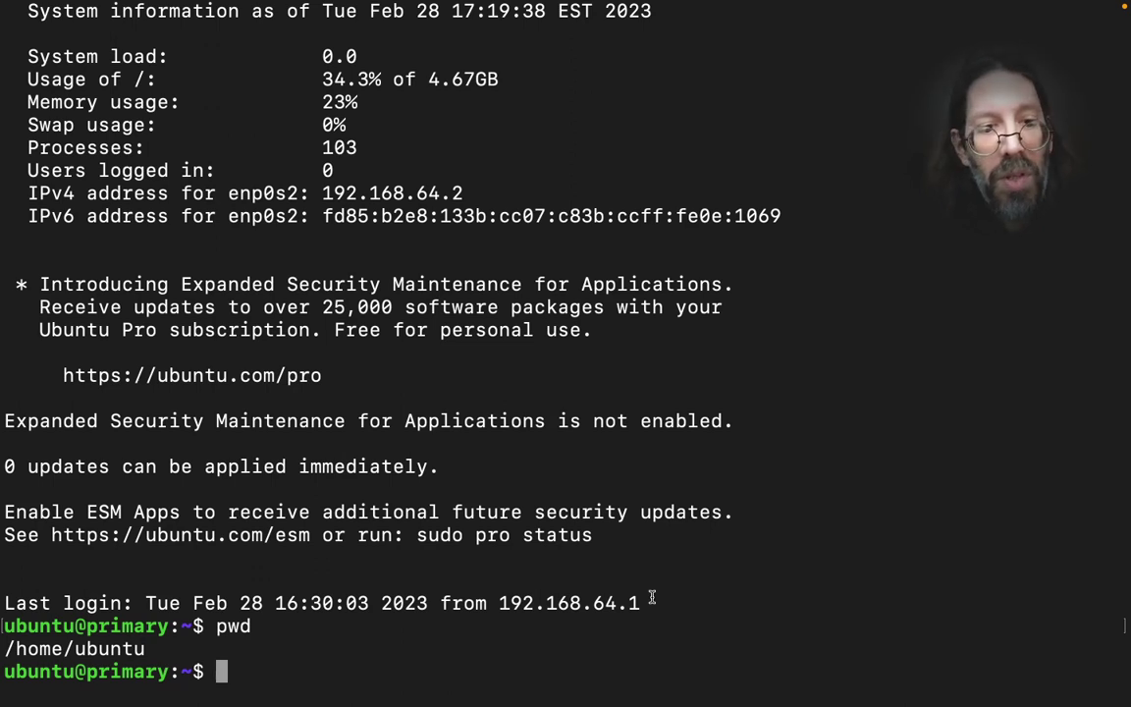
Step: Create a directory named repos in the Ubuntu home directory and change into it
text(mkd)
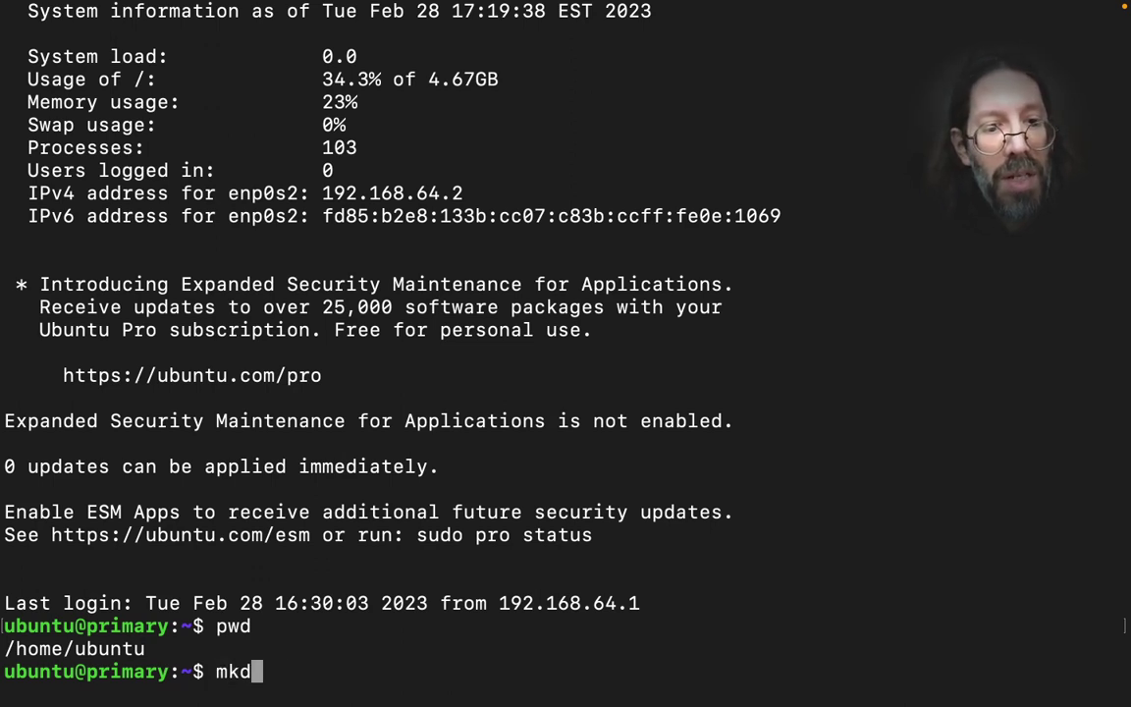
text(ir repos)
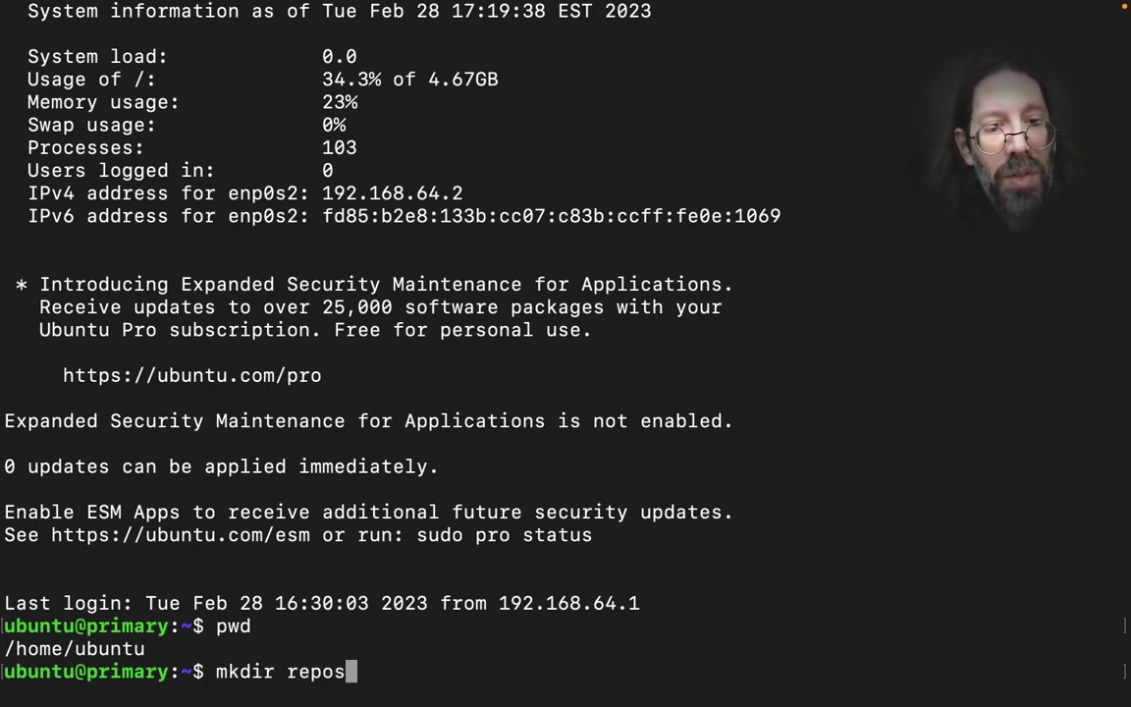
key(Return)
text(cd repos)
key(Return)
Step: Create a directory named transfer inside repos and return to the Ubuntu home directory
text(mkdir)
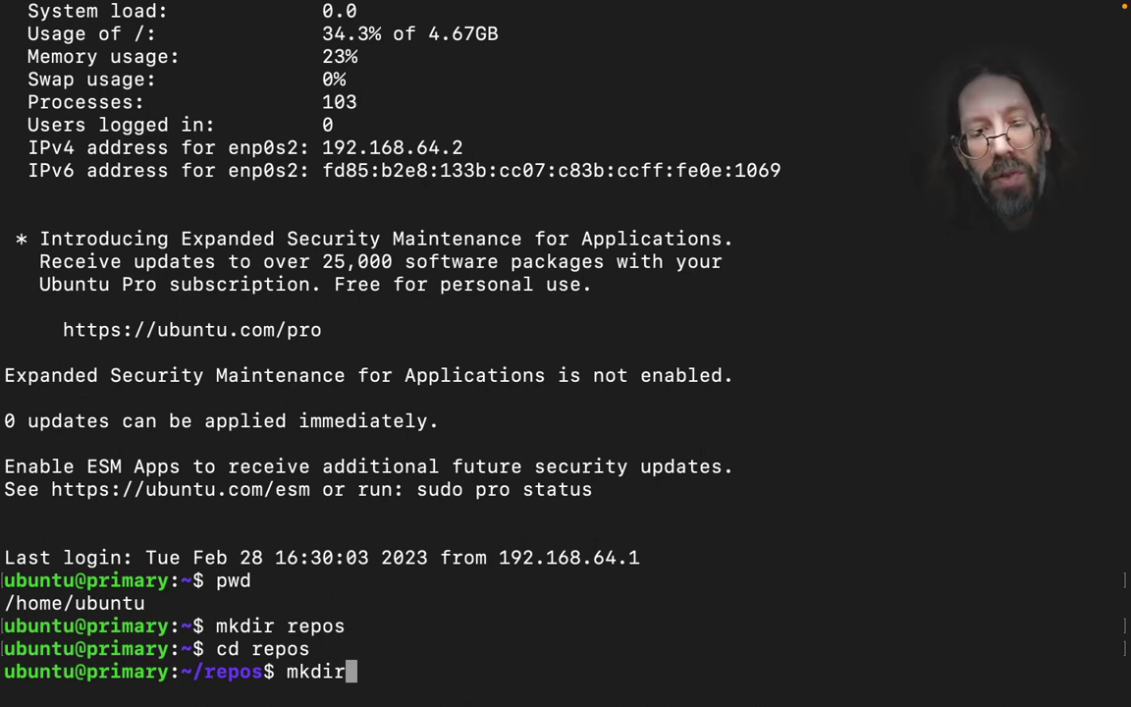
text(transfer)
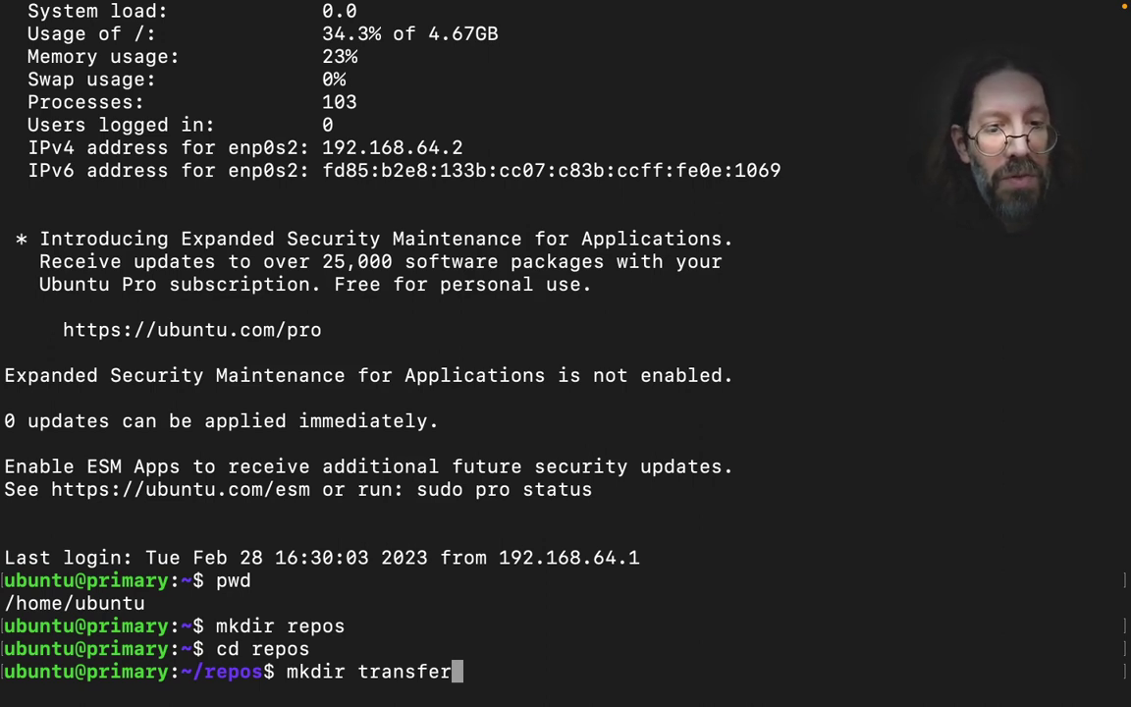
key(Return)
text(cd ..)
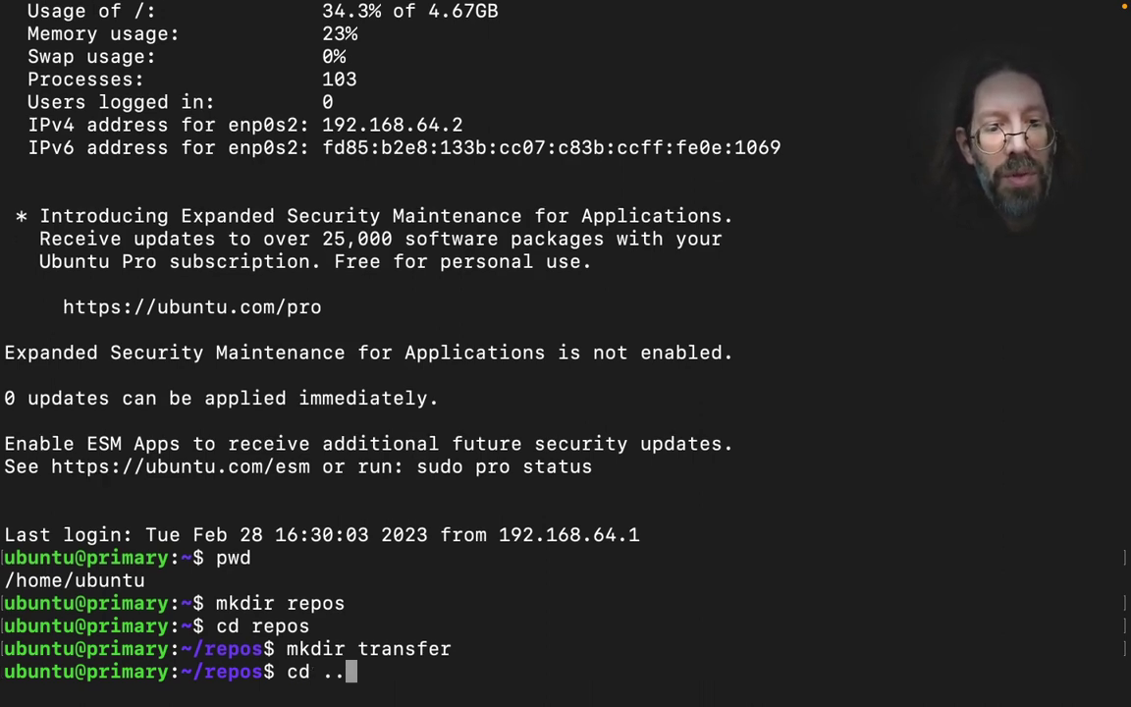
key(Return)
Step: List the contents of the home directory and print the current working directory with pwd
text(ls)
key(Return)
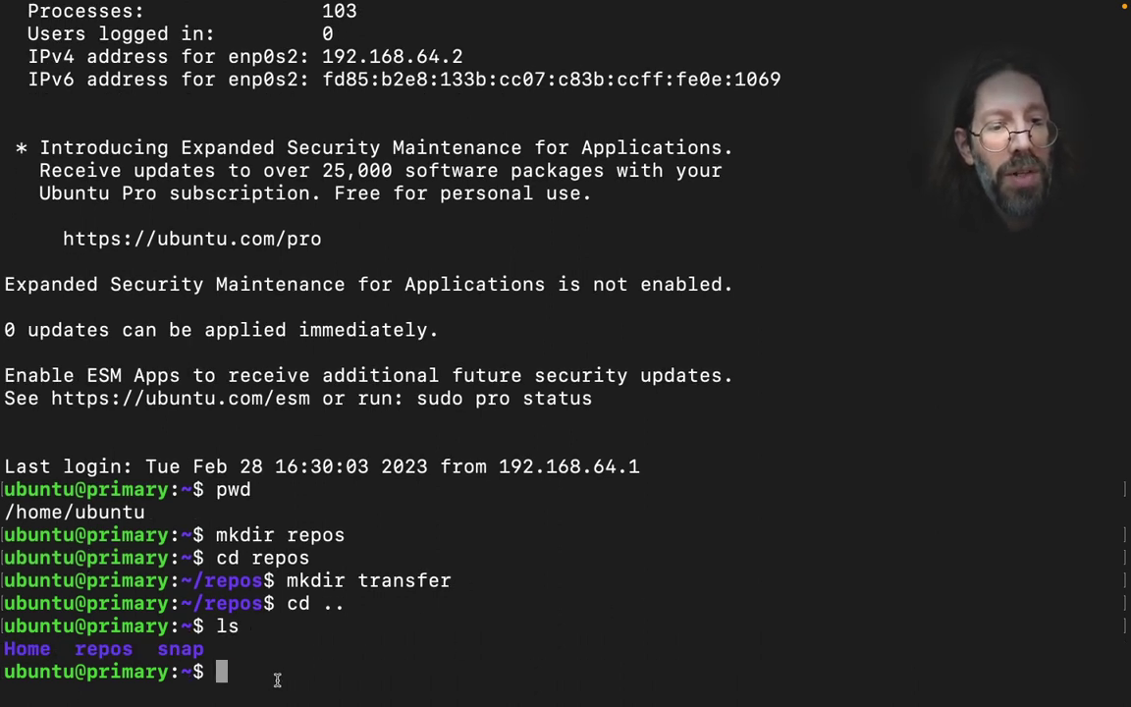
text(pw)
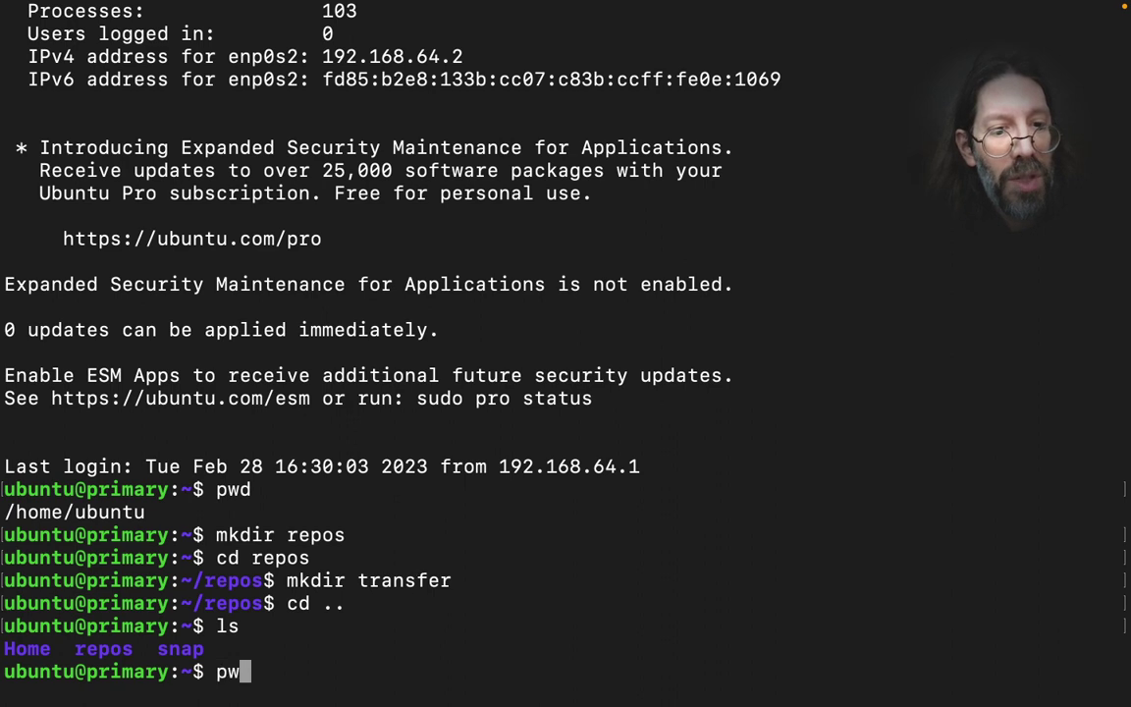
text(d)
key(Return)
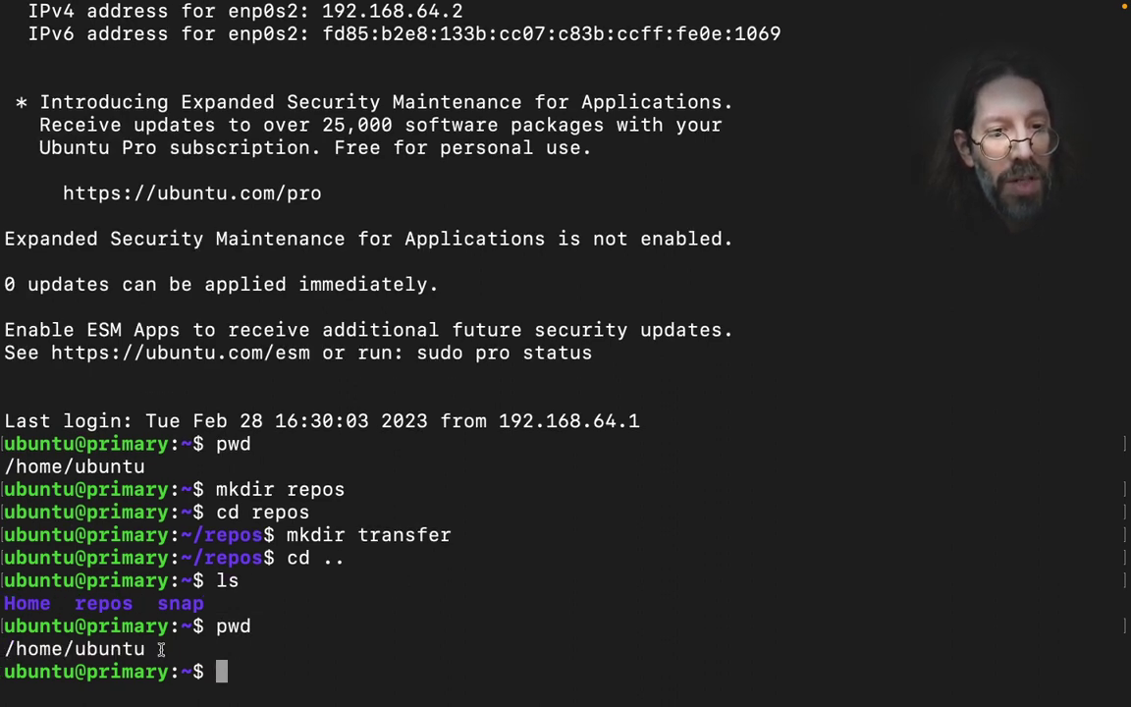
Step: Create a new file named install.sh in the home directory with vim
text(vi)
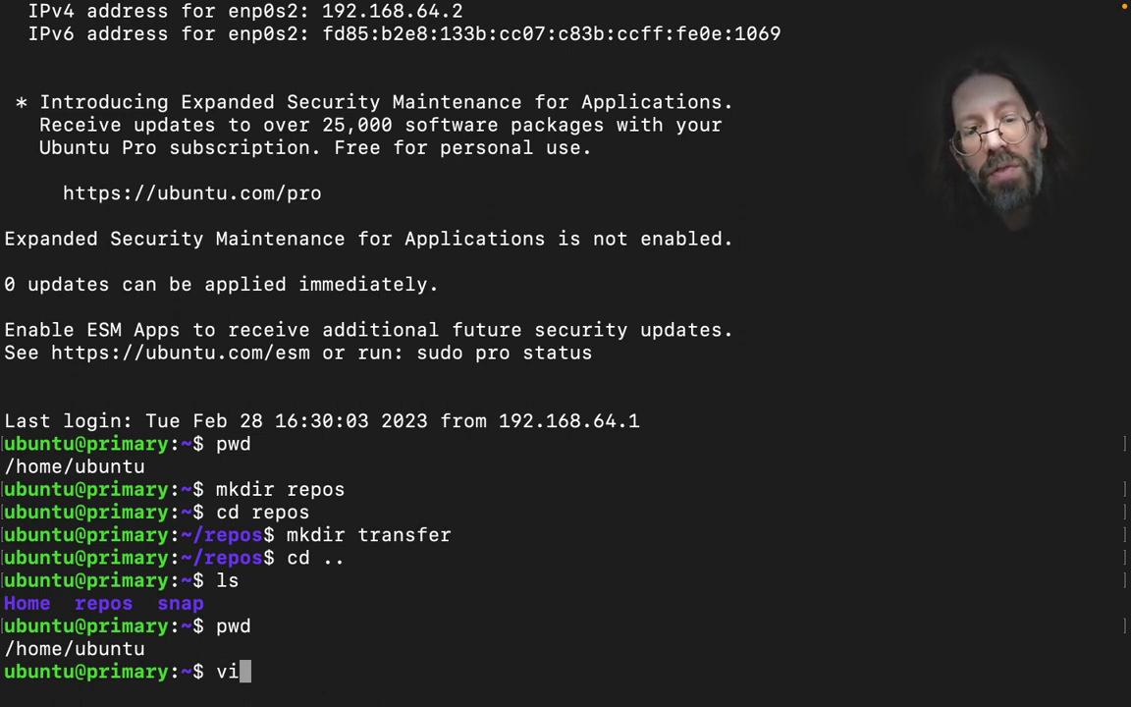
text(m)
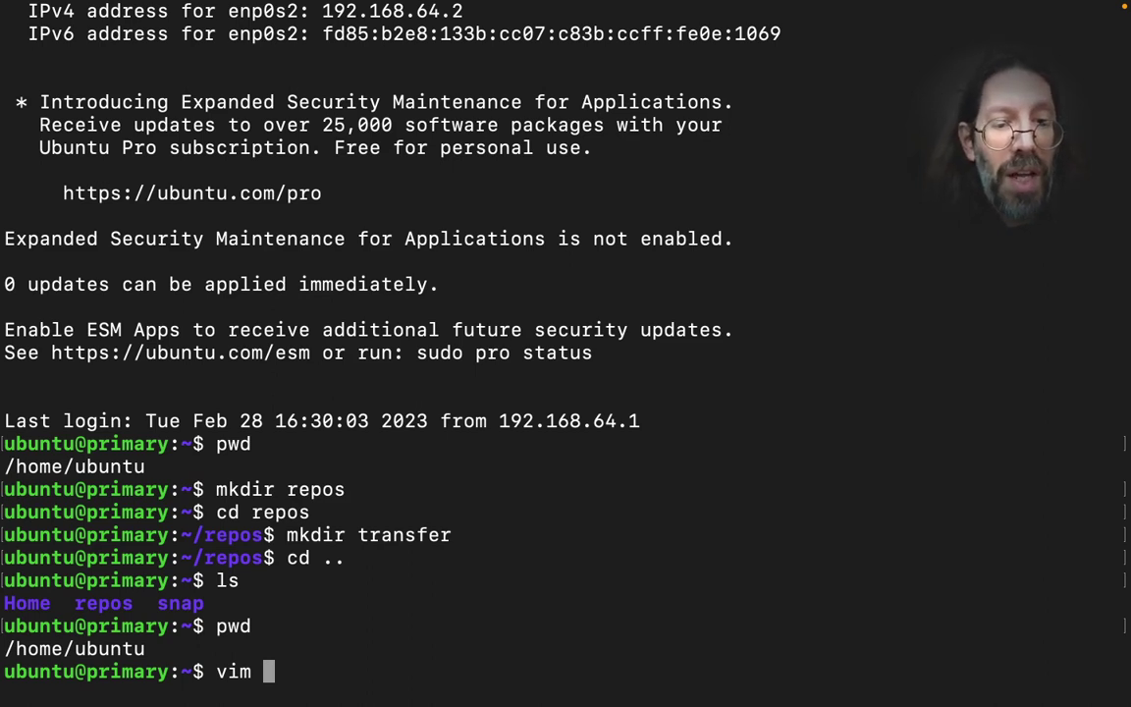
text(im)
text(s)
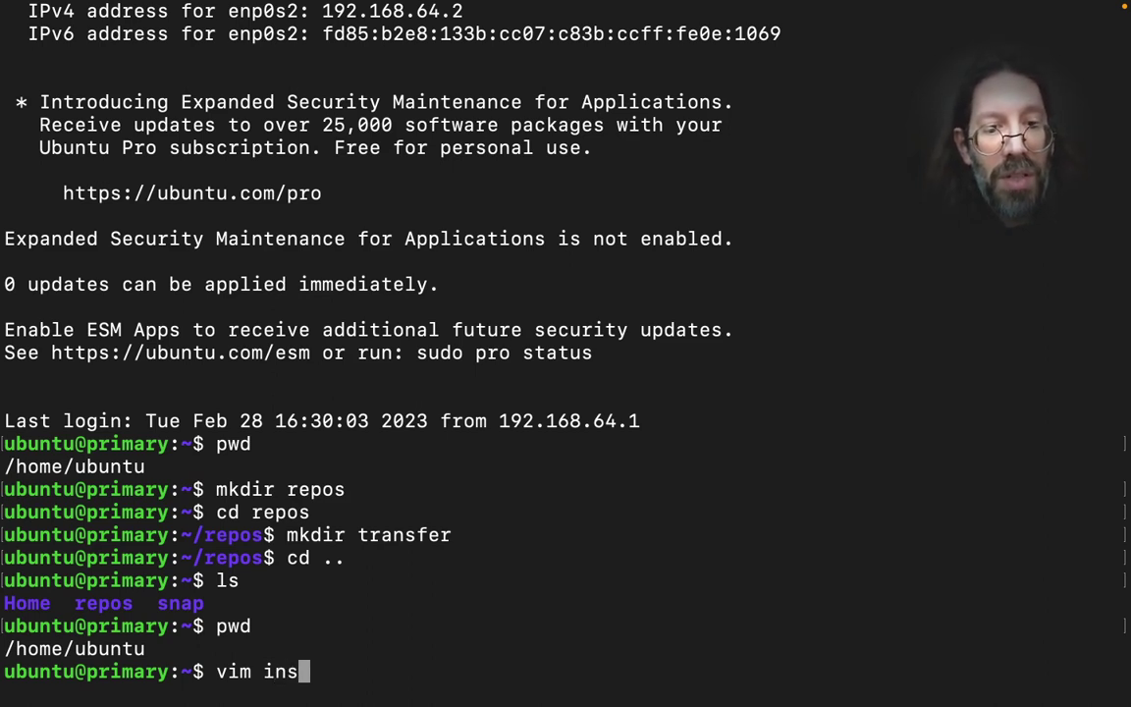
text(tall.sh)
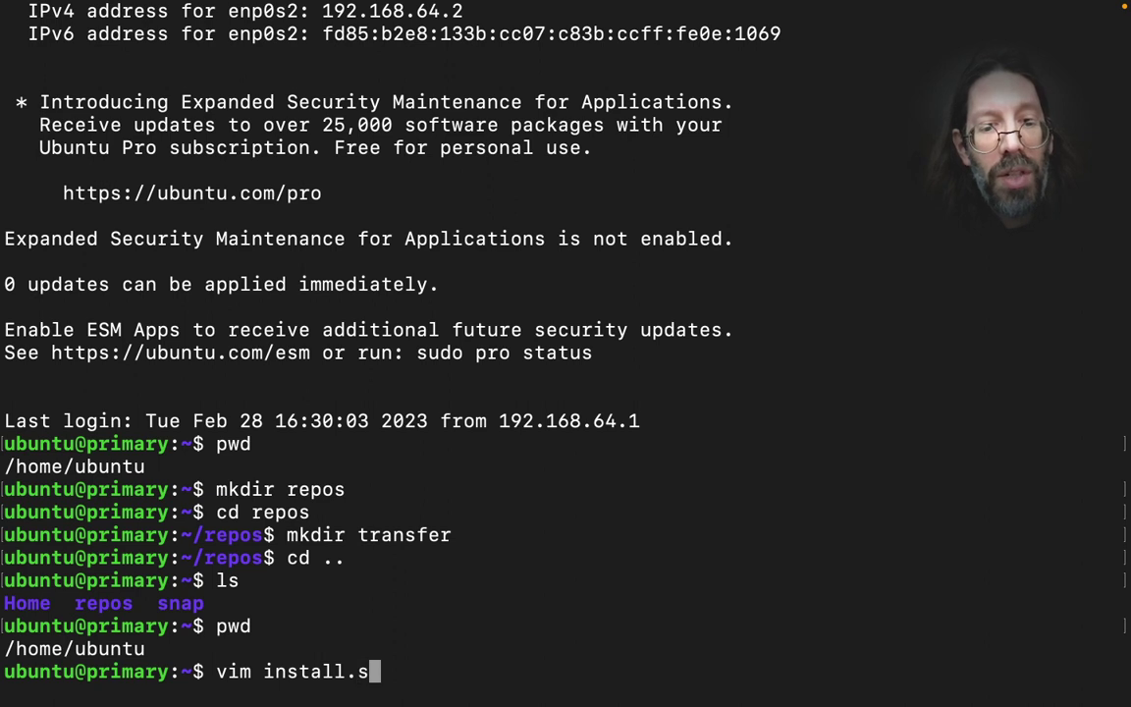
key(Return)
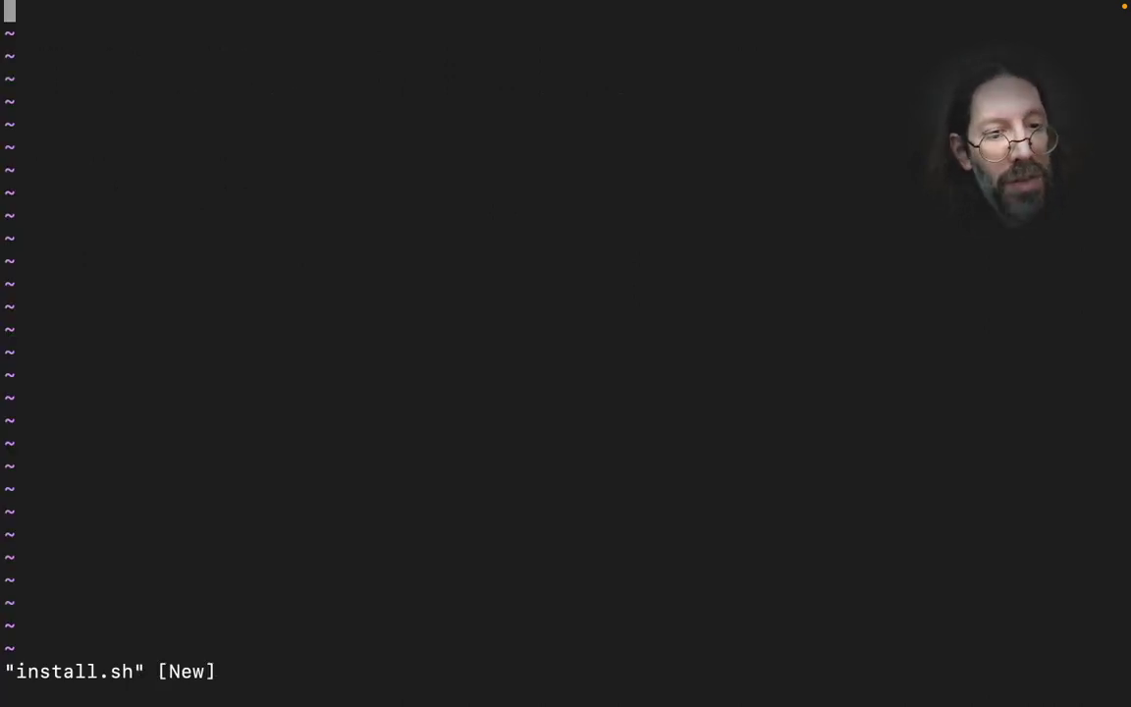
Step: Insert the copied DrinkMe install script from the clipboard into the empty install.sh file and leave insert mode
key(i)
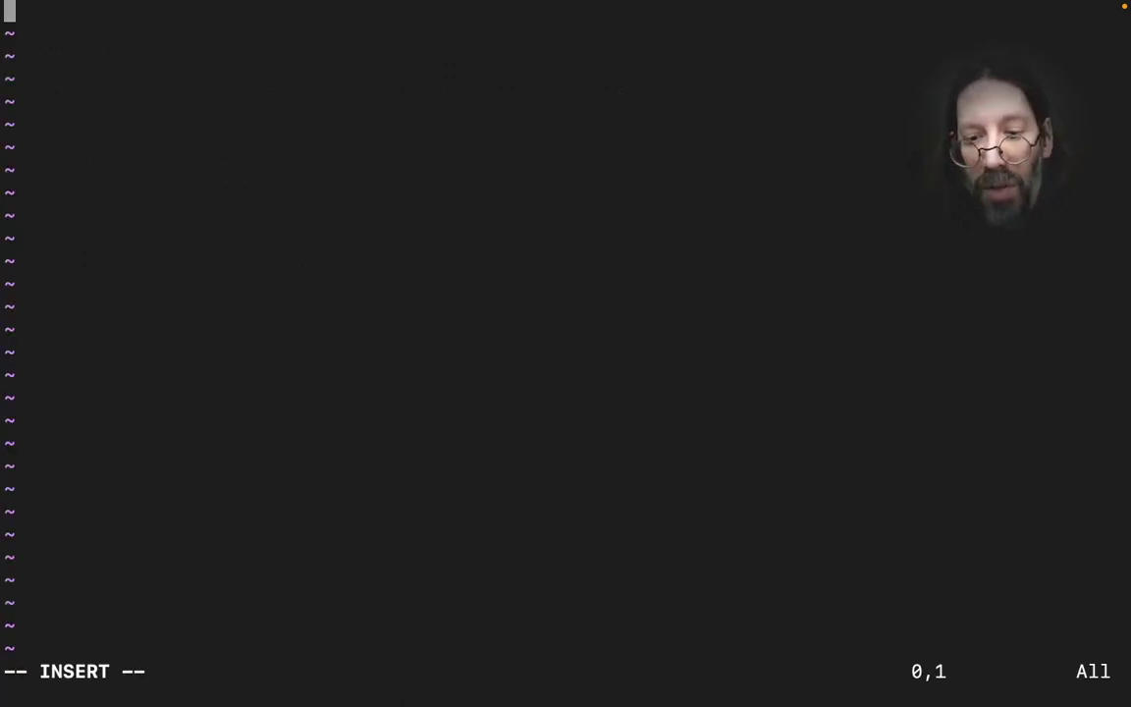
right_click(776, 446)
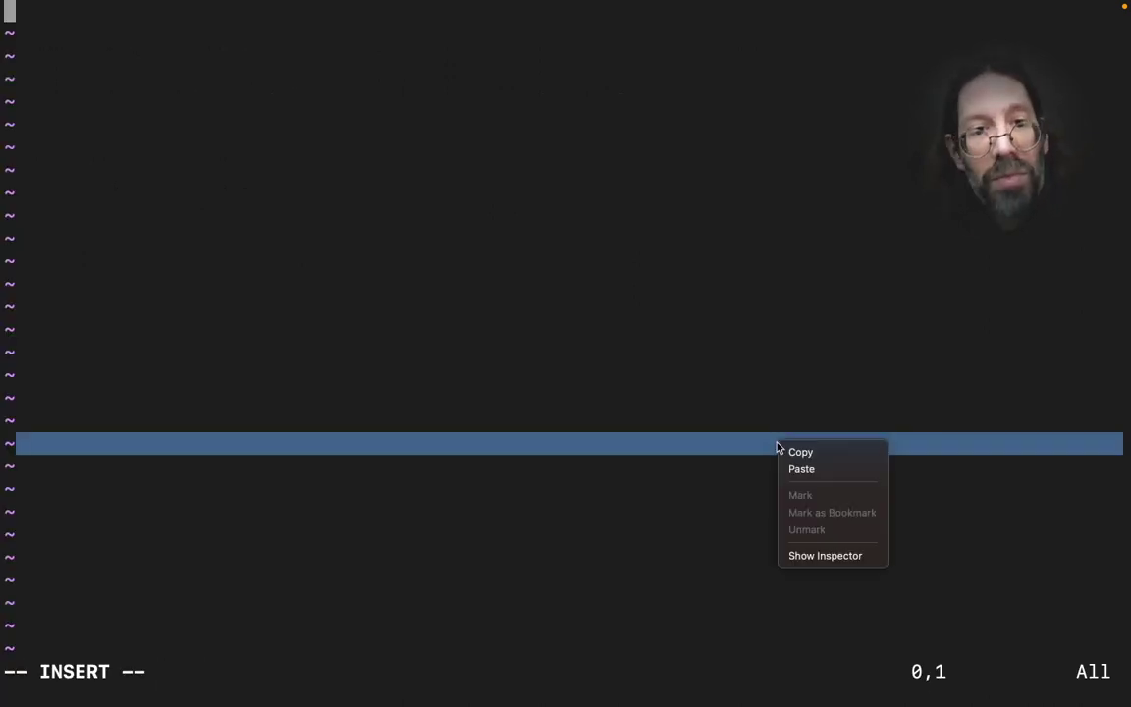
click(820, 469)
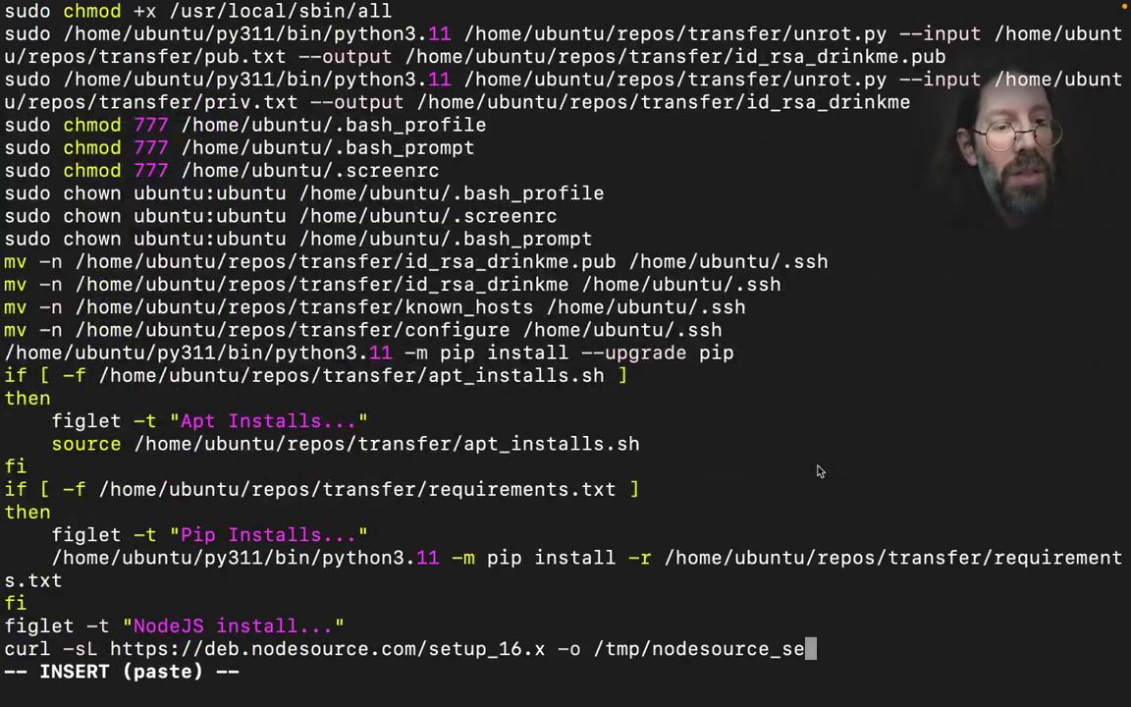
key(Escape)
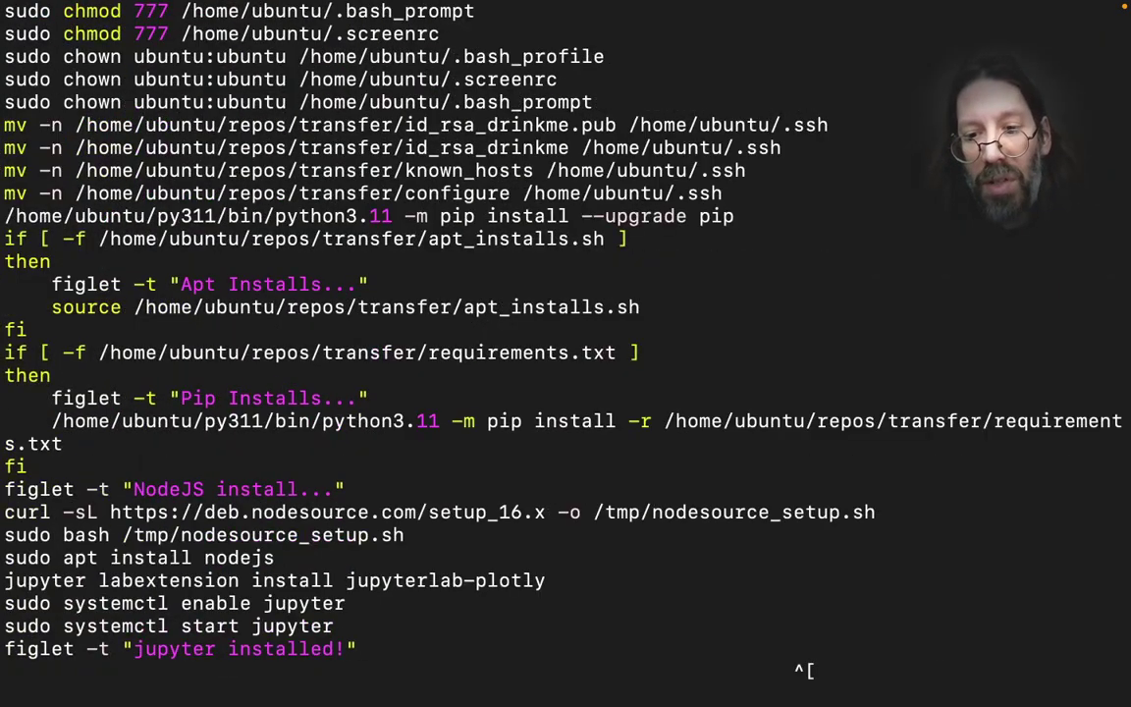
Step: Save install.sh and quit vim with :wq, and list the home directory to check for the file
text(:)
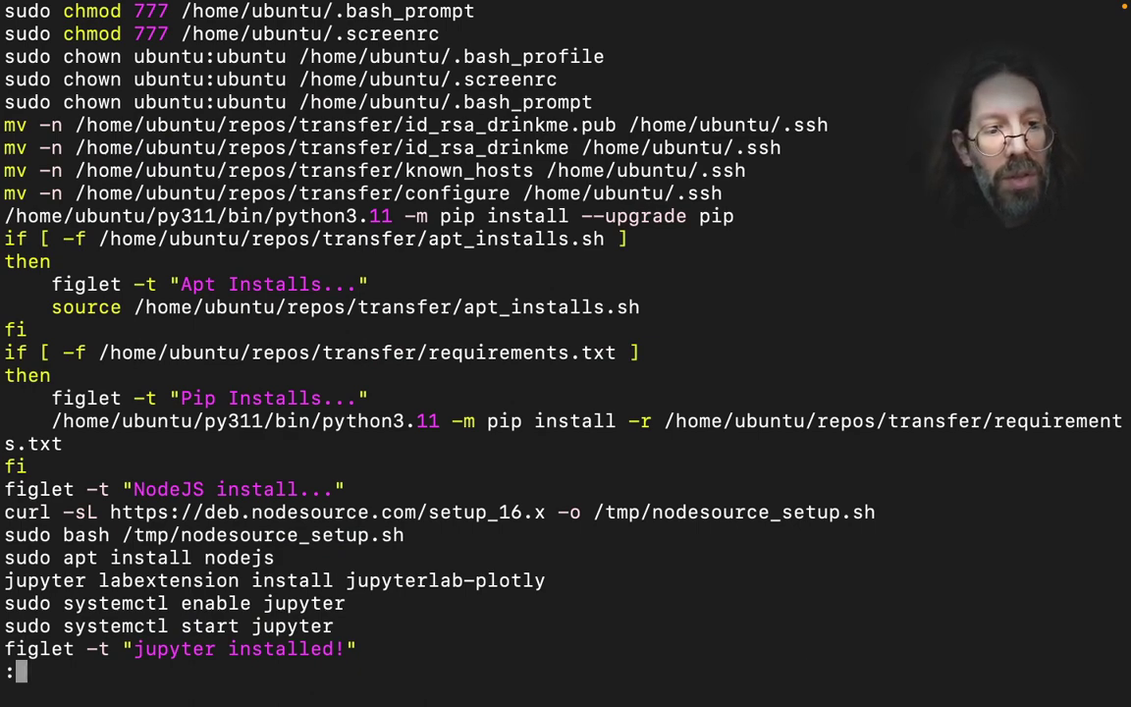
text(wq)
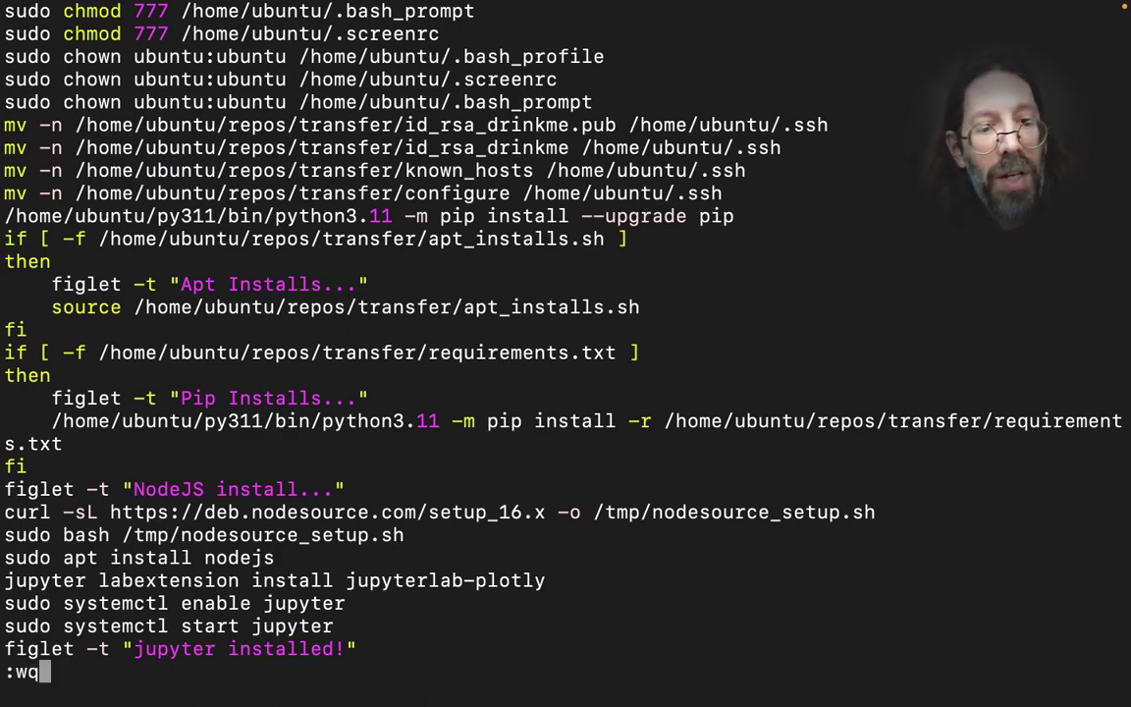
key(Return)
text(ls)
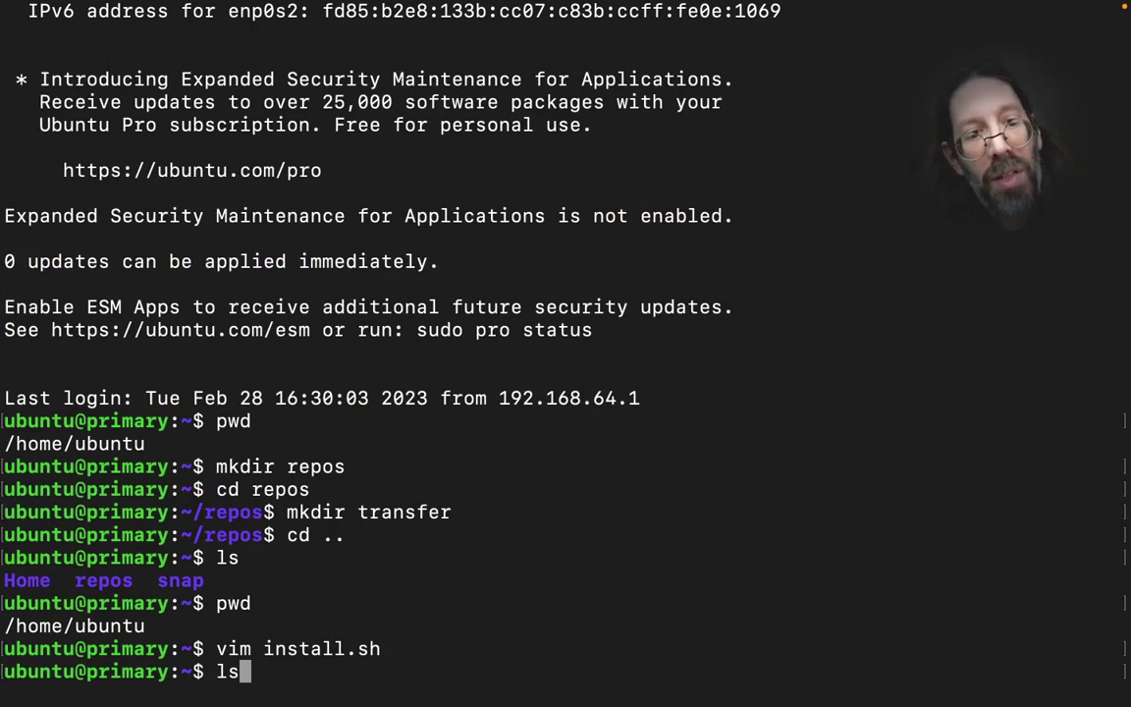
key(Return)
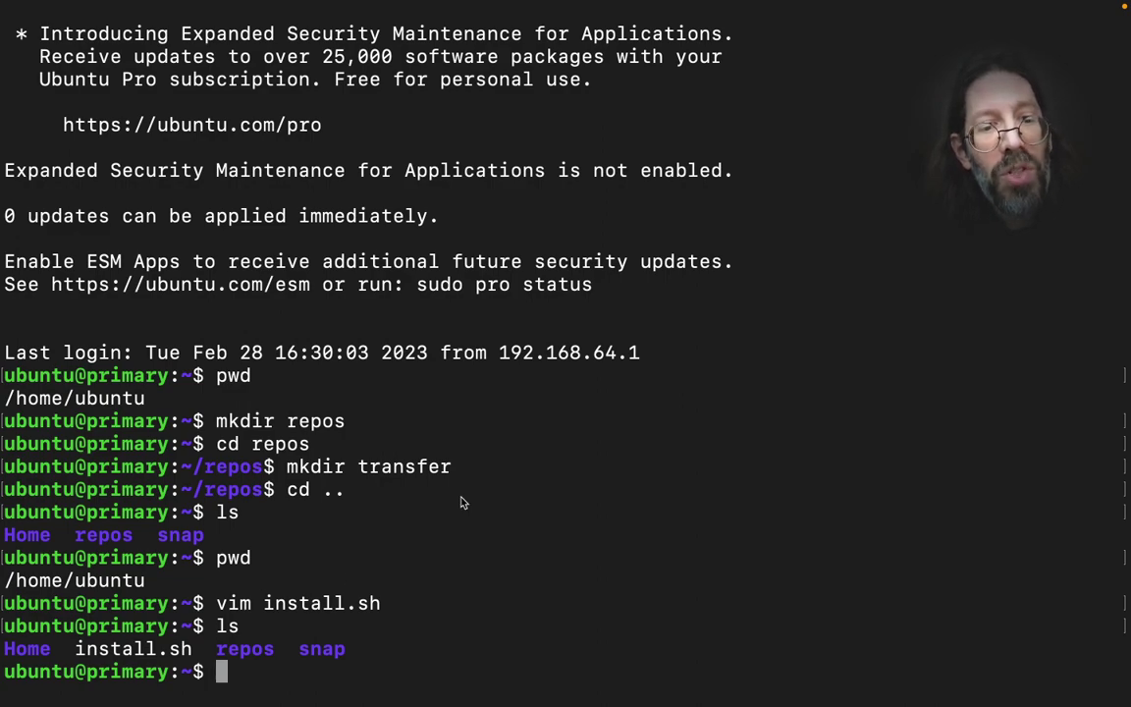
Step: Switch to Microsoft Edge, go back to the drinkme repository's file list and open install.bat
key(ctrl+Up)
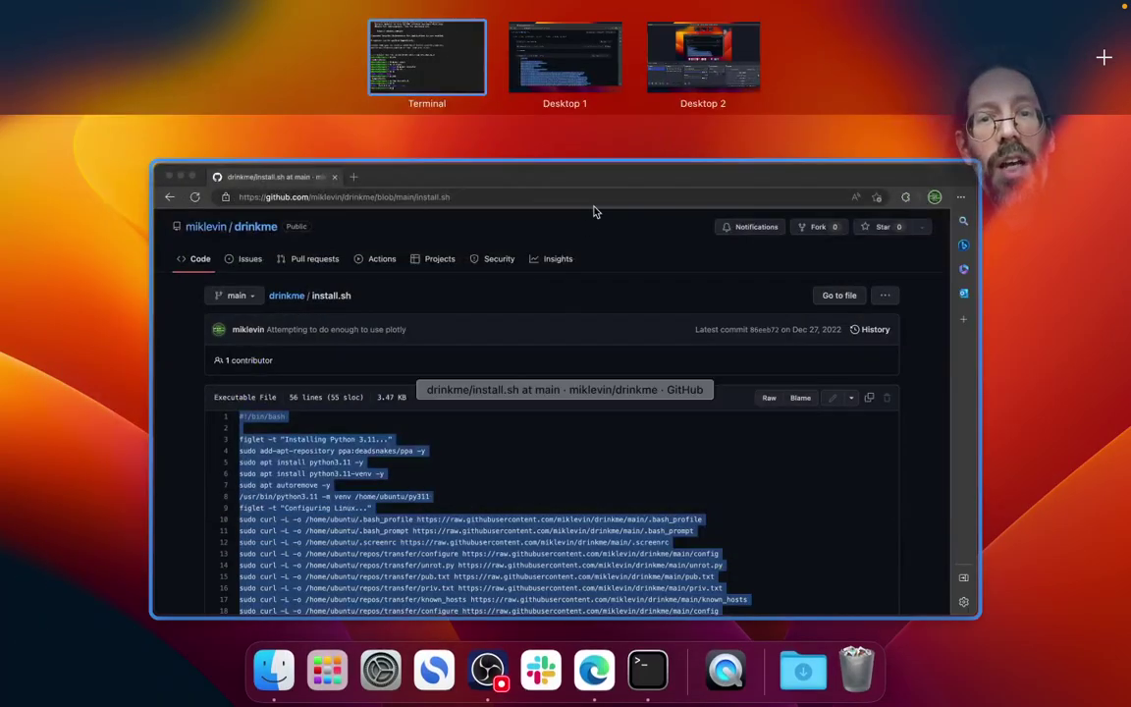
click(578, 45)
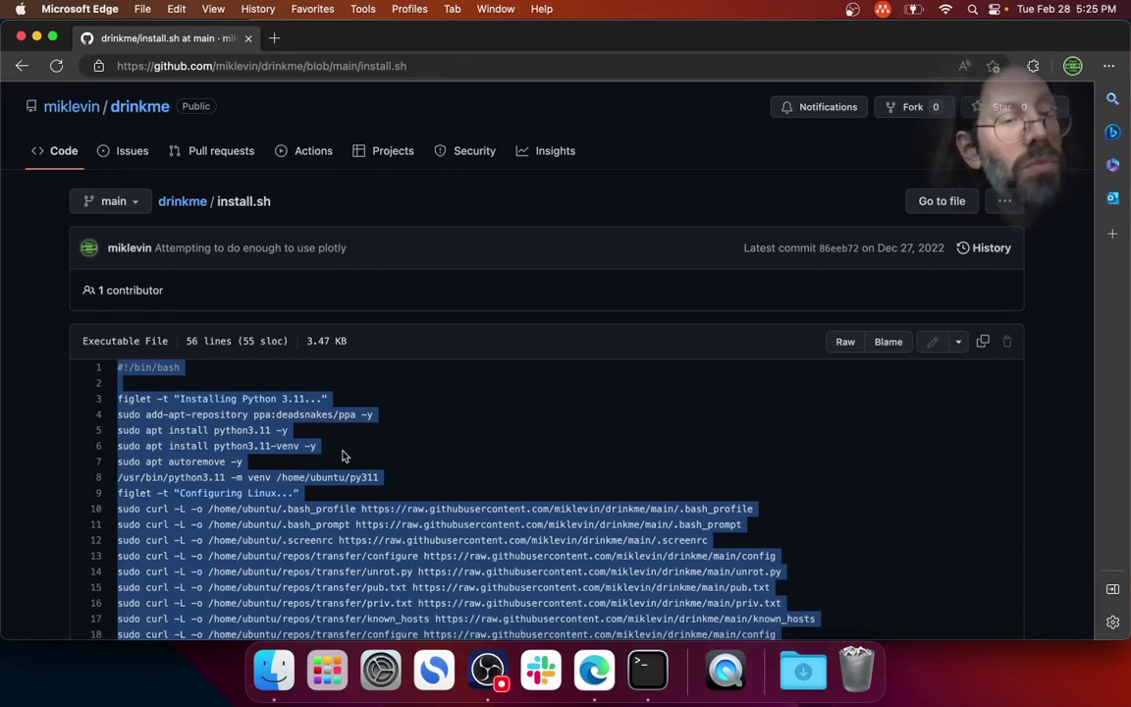
scroll(342, 455, up, 1)
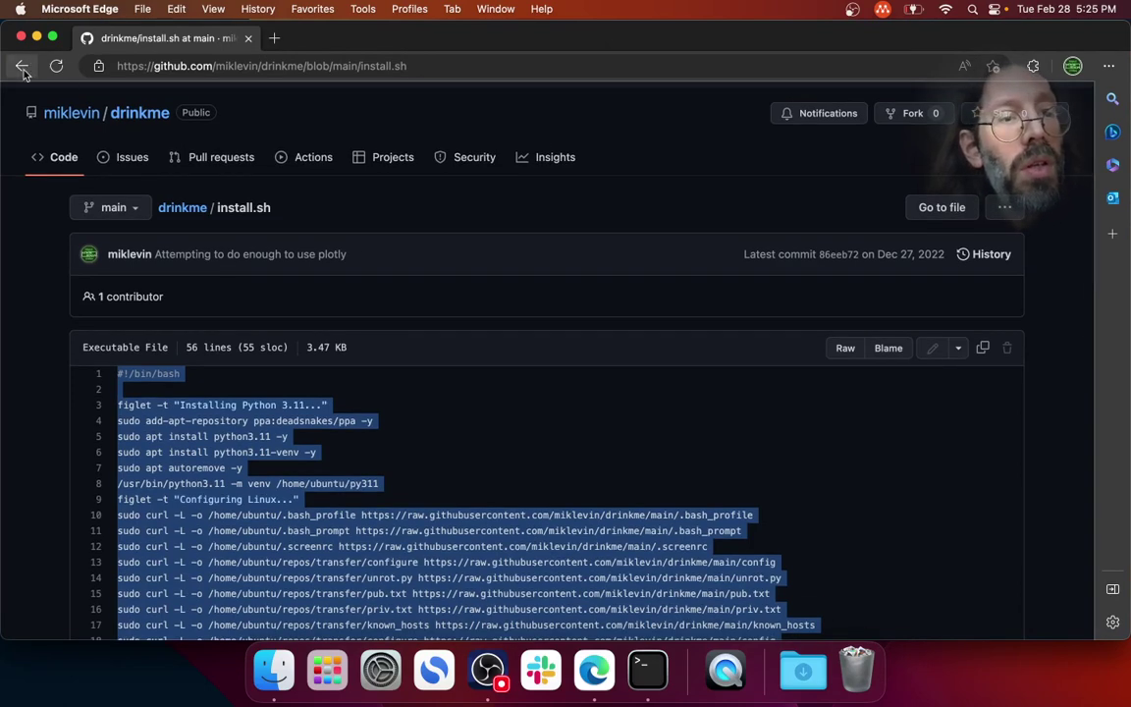
click(21, 66)
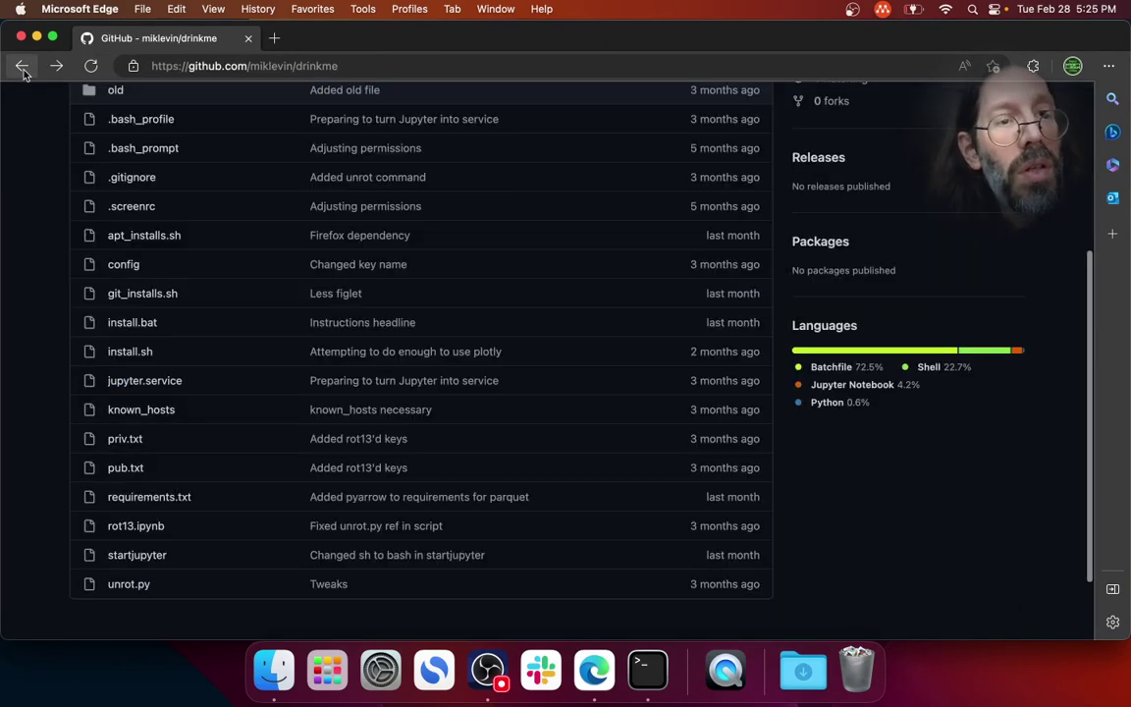
click(132, 324)
Step: Look through install.bat and search it for "install.sh" to examine how the script gets run
scroll(286, 456, down, 15)
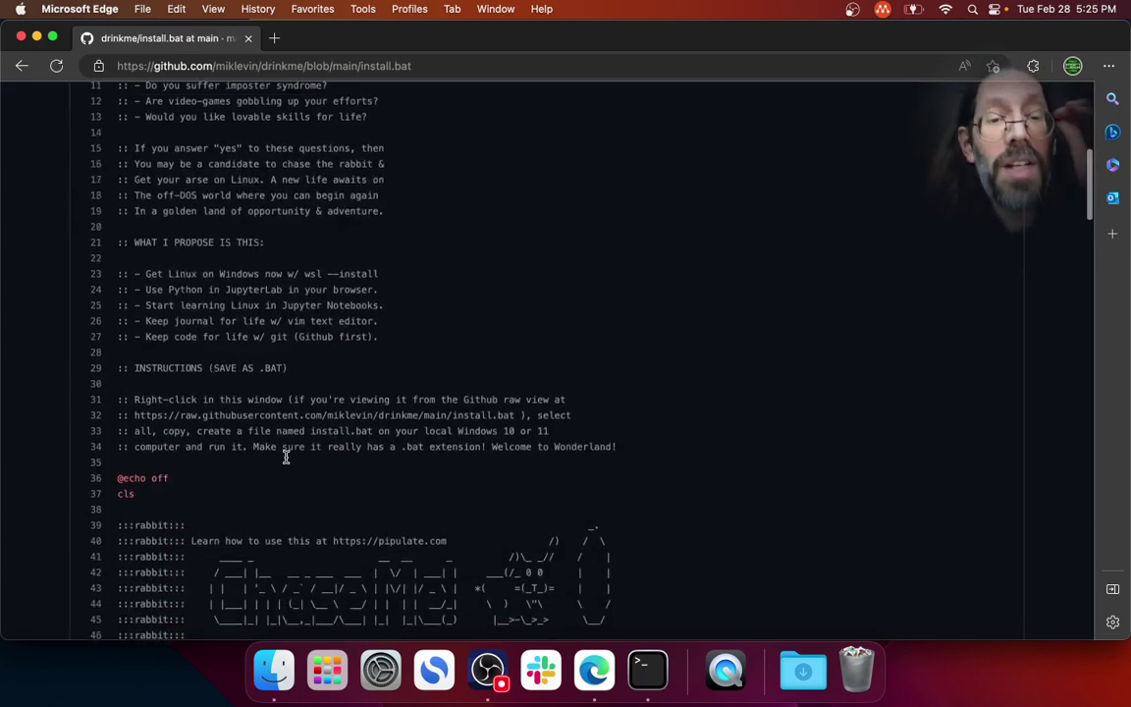
scroll(285, 456, down, 20)
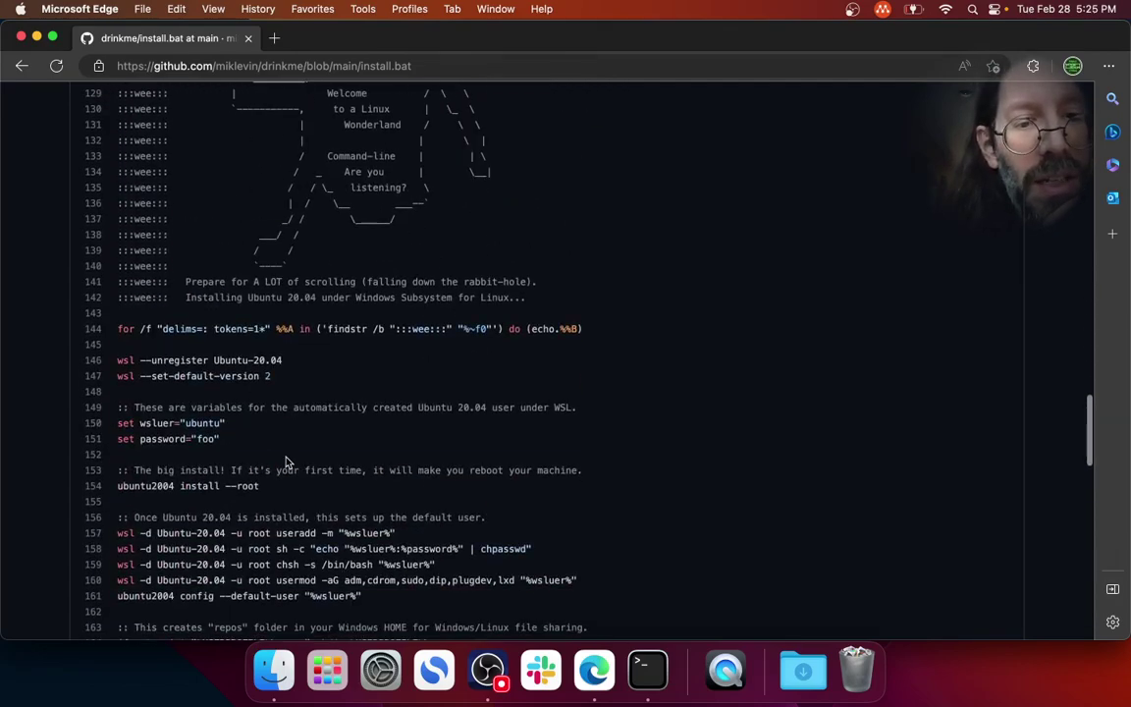
scroll(285, 461, down, 20)
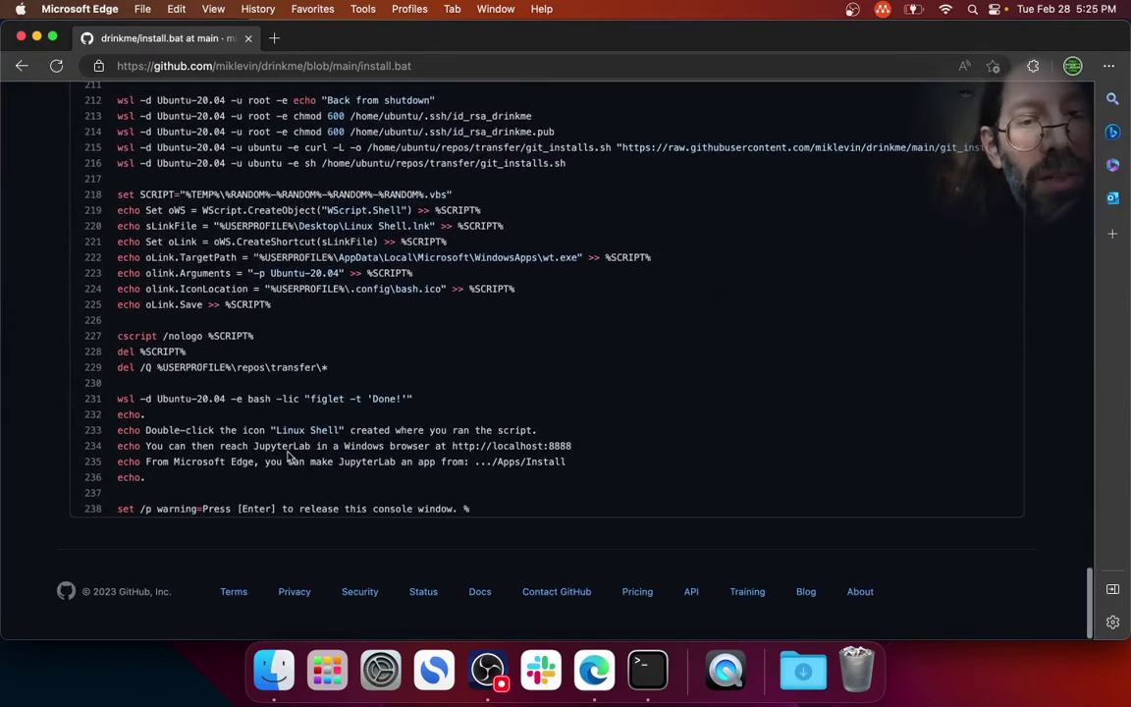
key(super+f)
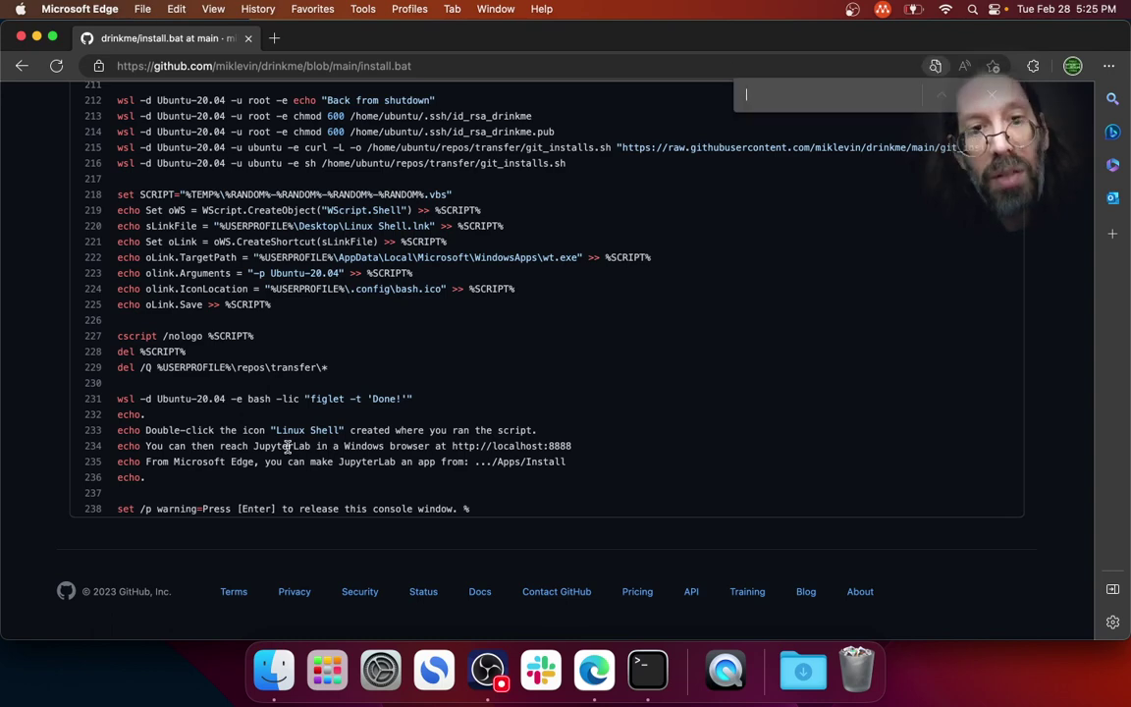
text(install.sh)
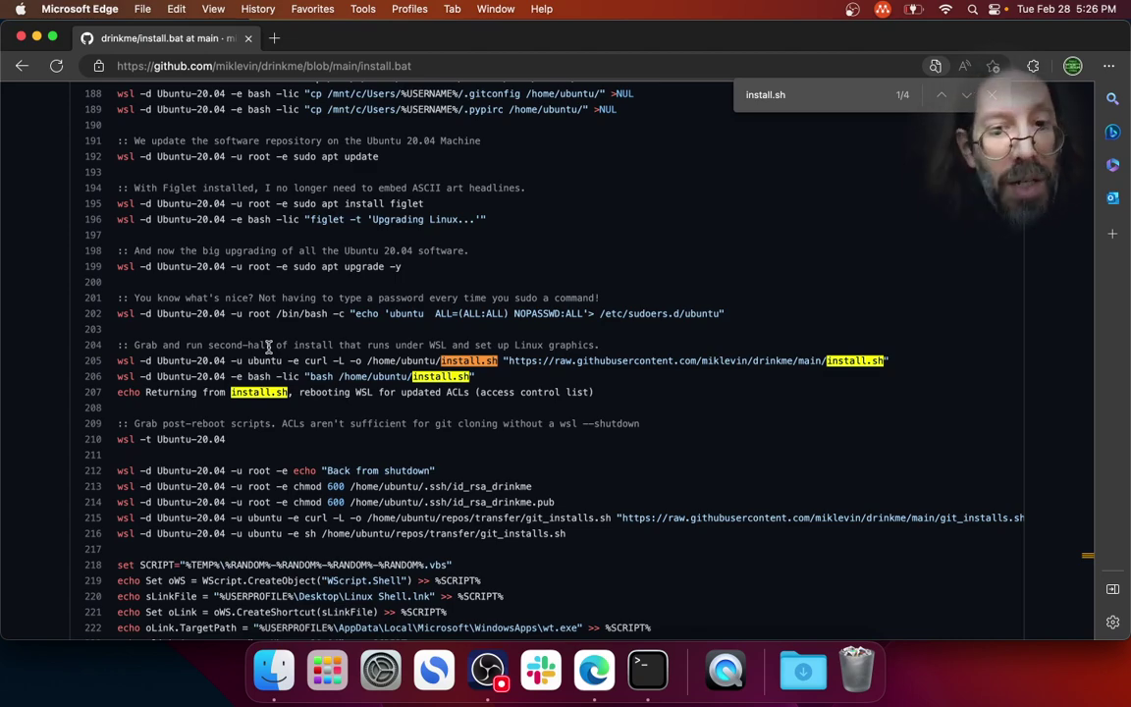
Step: Switch back to the full-screen Terminal, clear it and list the home directory
key(ctrl+Right)
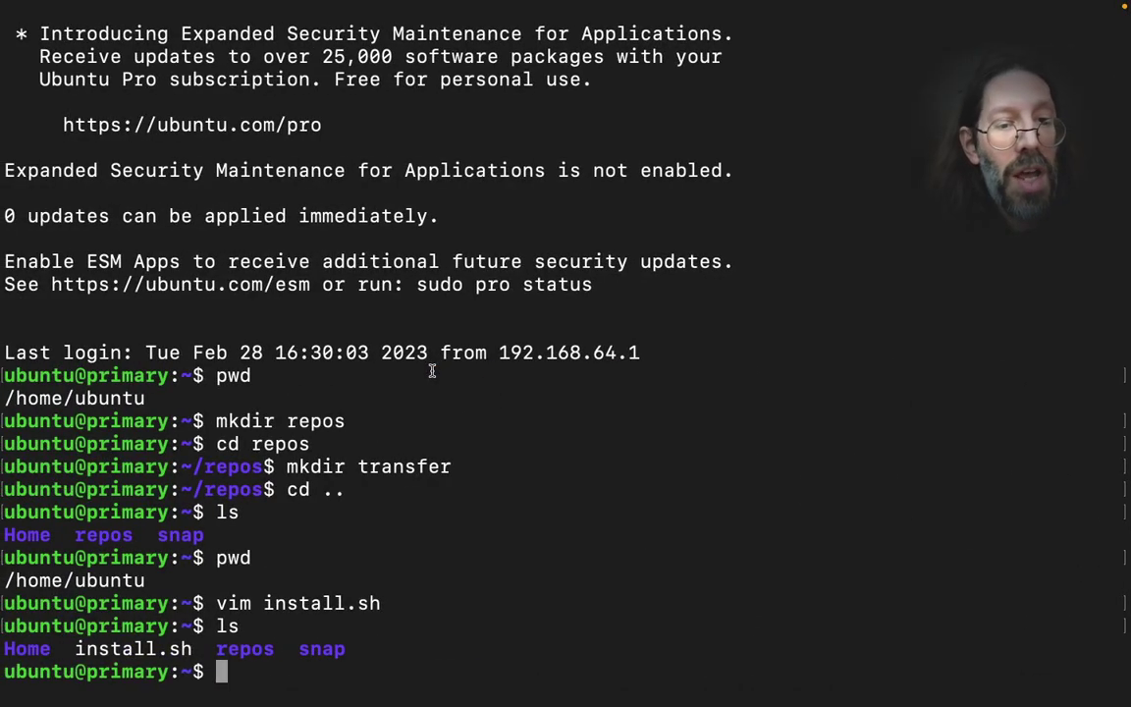
text(clear)
key(Return)
text(ls)
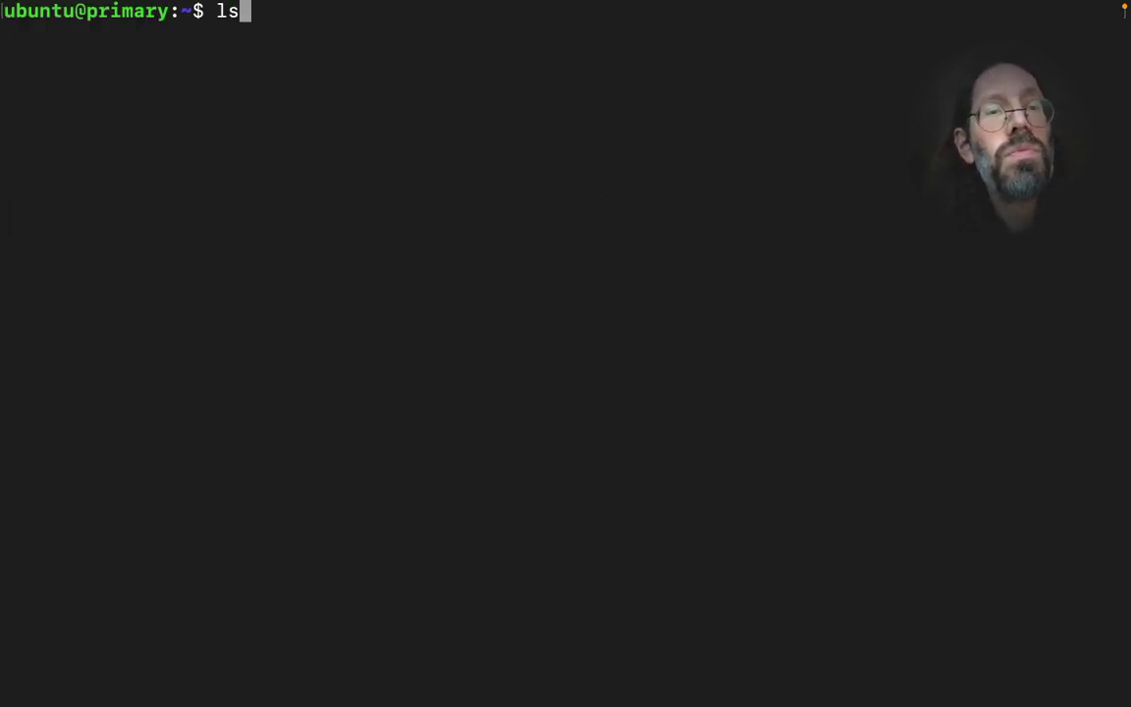
key(Return)
Step: Try to run the install script directly with ./install.sh
text(.)
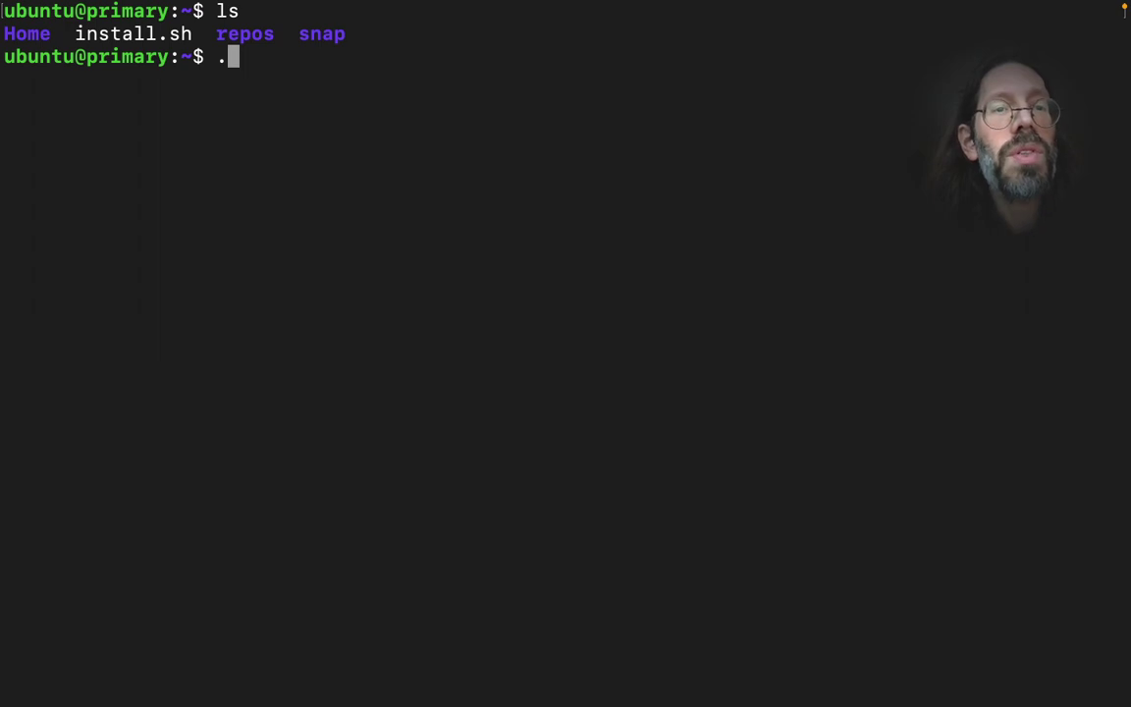
text(/insa)
key(BackSpace)
text(tall.sh)
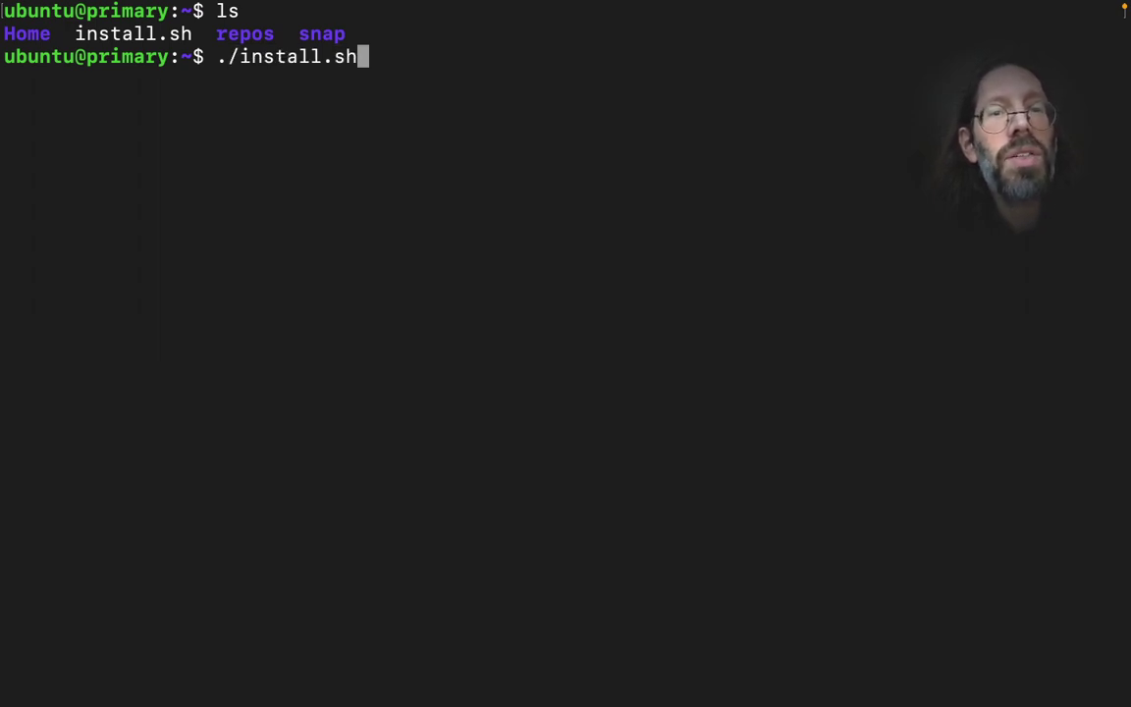
key(Return)
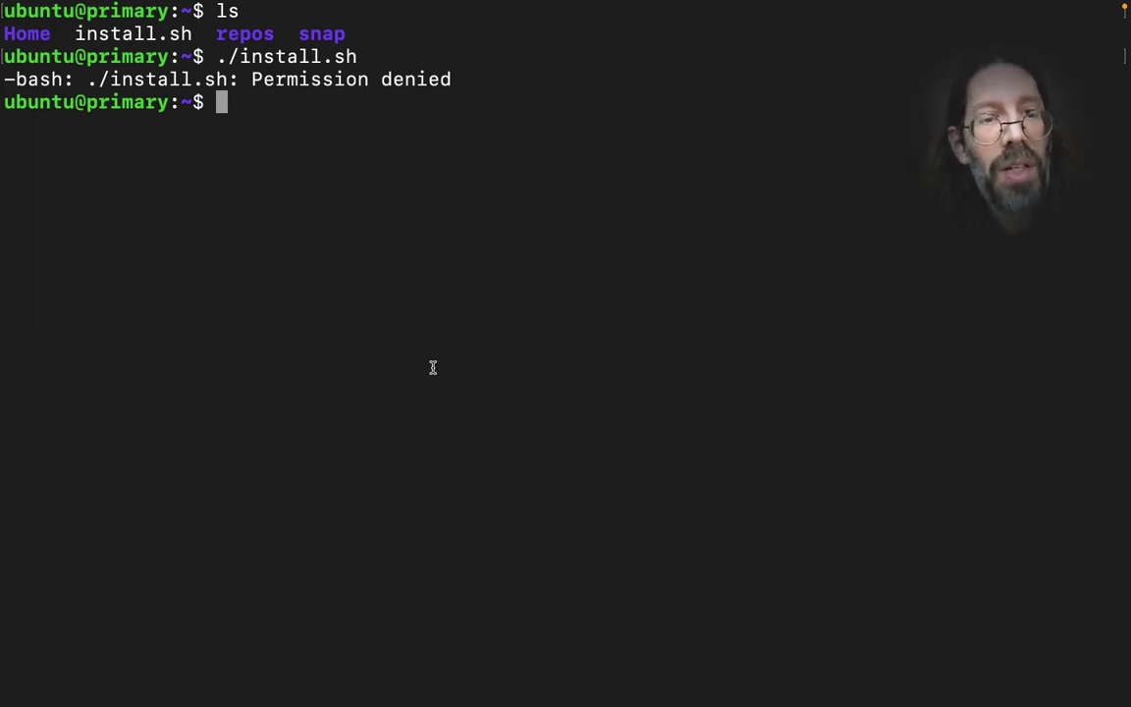
Step: Try to run the install script through bash with bash ./install.sh
text(bash )
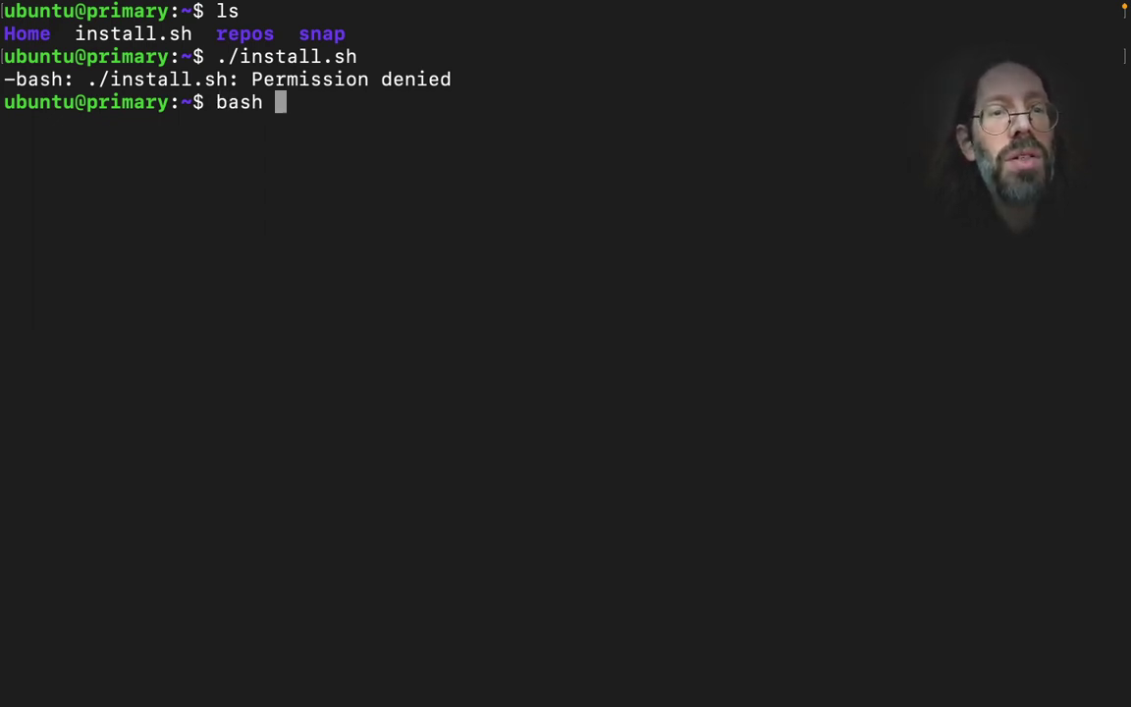
text(./install.sh)
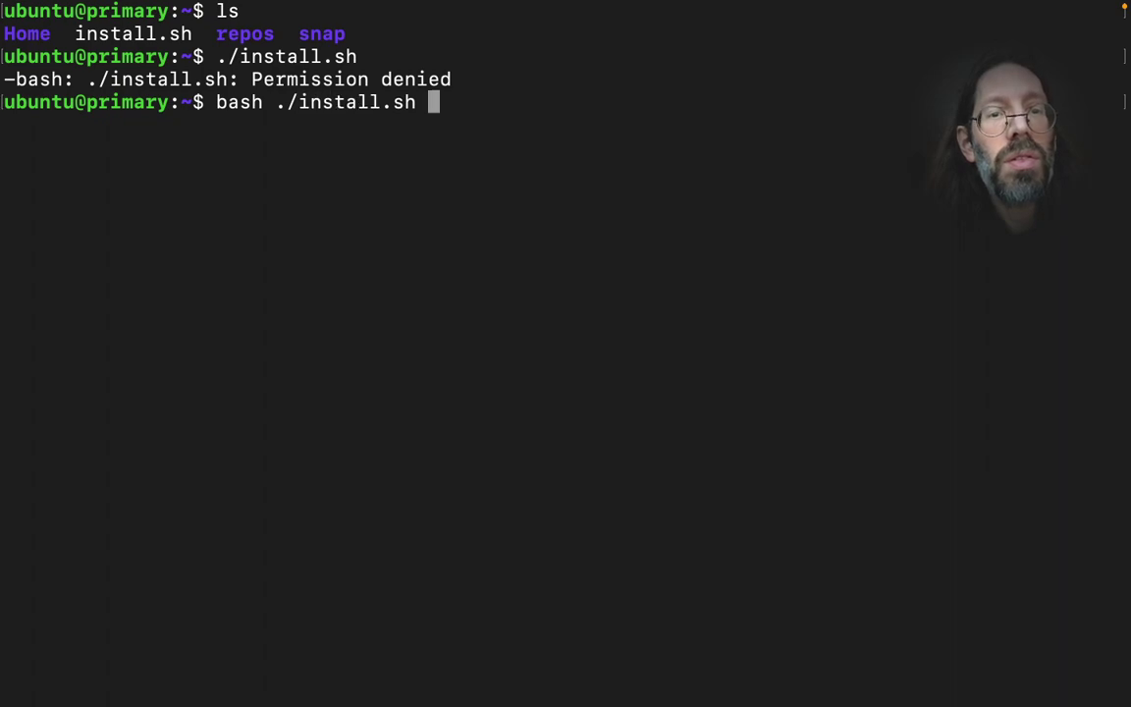
key(Return)
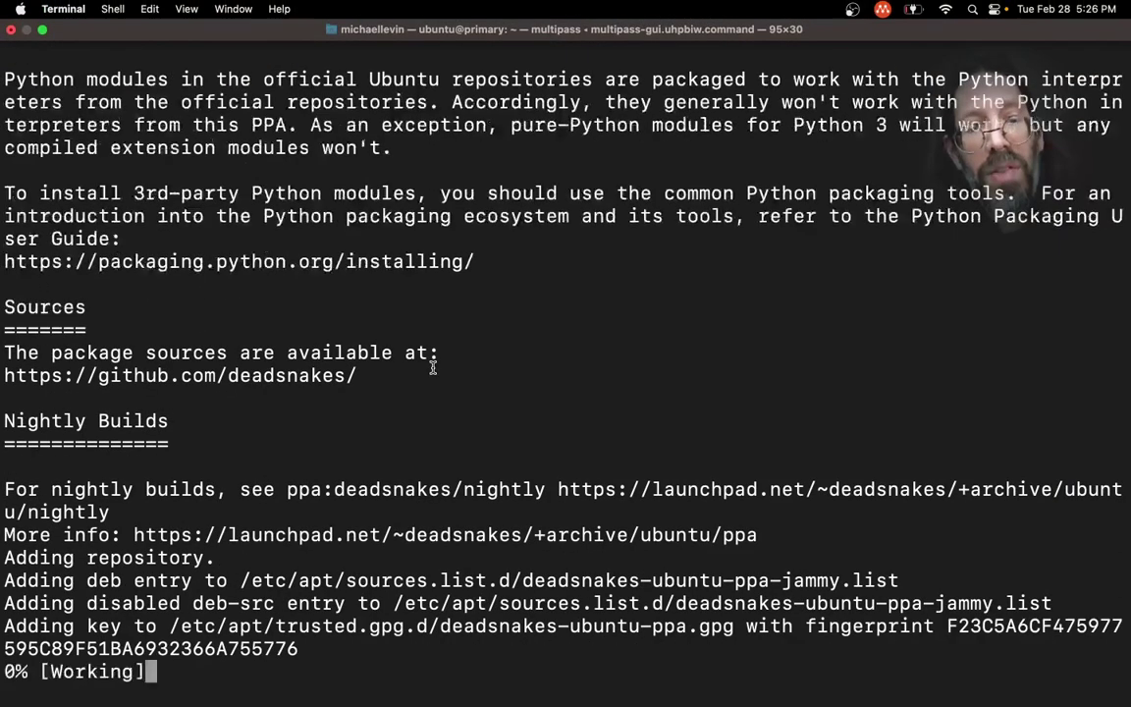
click(995, 9)
click(432, 373)
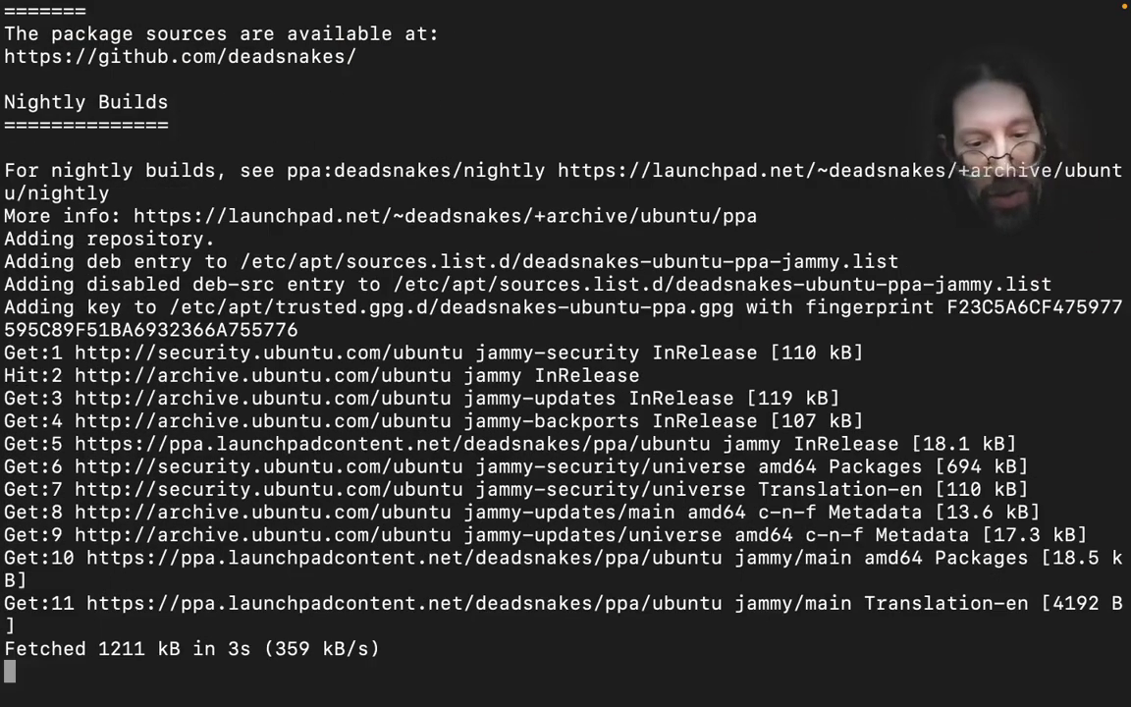
Step: Interrupt the running install script until the shell prompt is back, and clear the terminal
key(ctrl+c)
key(ctrl+c)
key(ctrl+c)
key(ctrl+c)
key(ctrl+c)
key(ctrl+c)
key(ctrl+c)
key(ctrl+c)
key(ctrl+c)
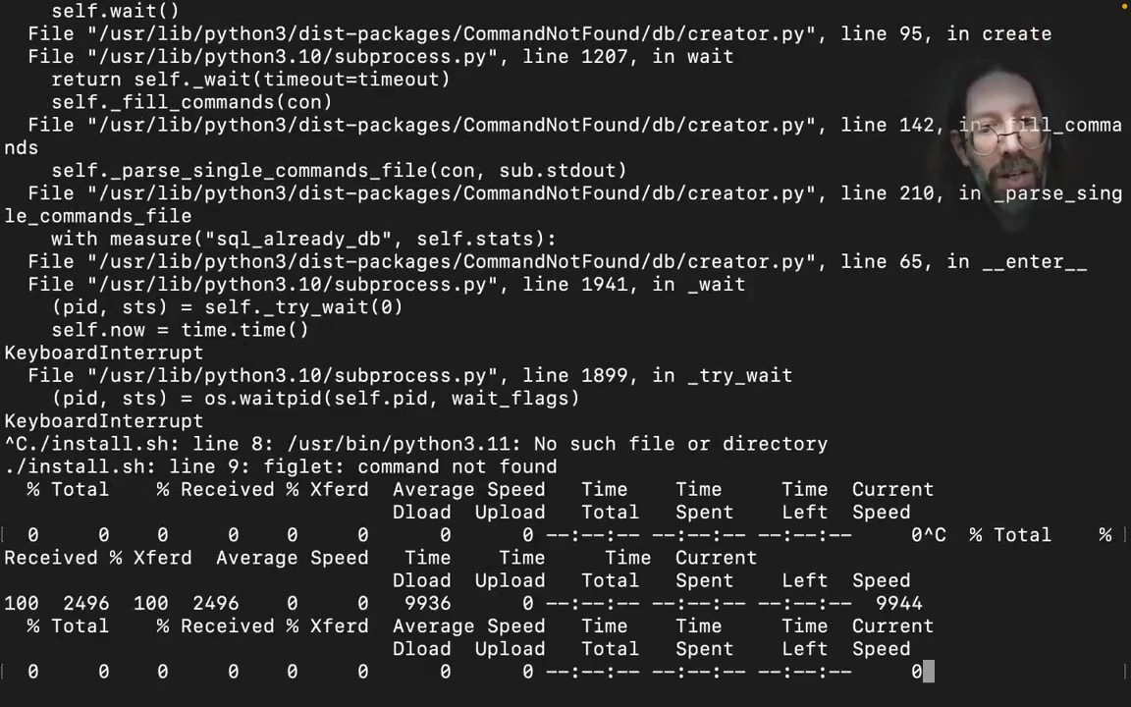
key(ctrl+c)
key(ctrl+c)
key(ctrl+c)
key(ctrl+c)
key(ctrl+c)
key(ctrl+c)
key(ctrl+c)
key(ctrl+c)
key(ctrl+c)
key(ctrl+c)
key(ctrl+c)
key(ctrl+c)
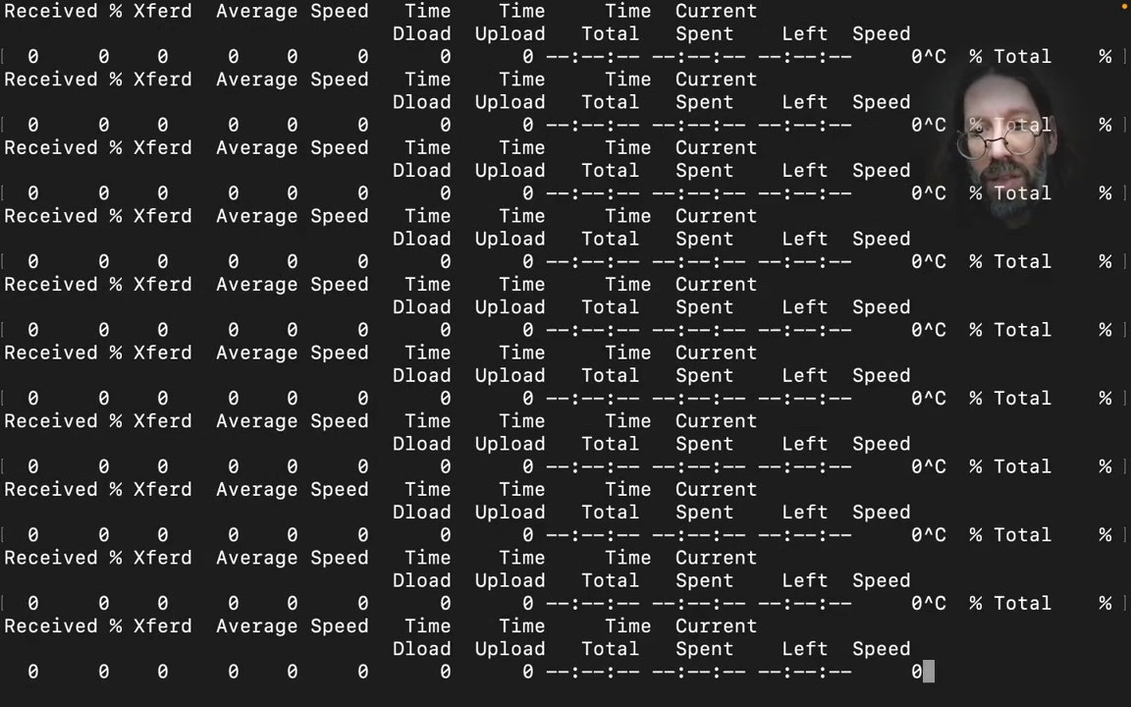
key(ctrl+c)
key(ctrl+c)
text(c)
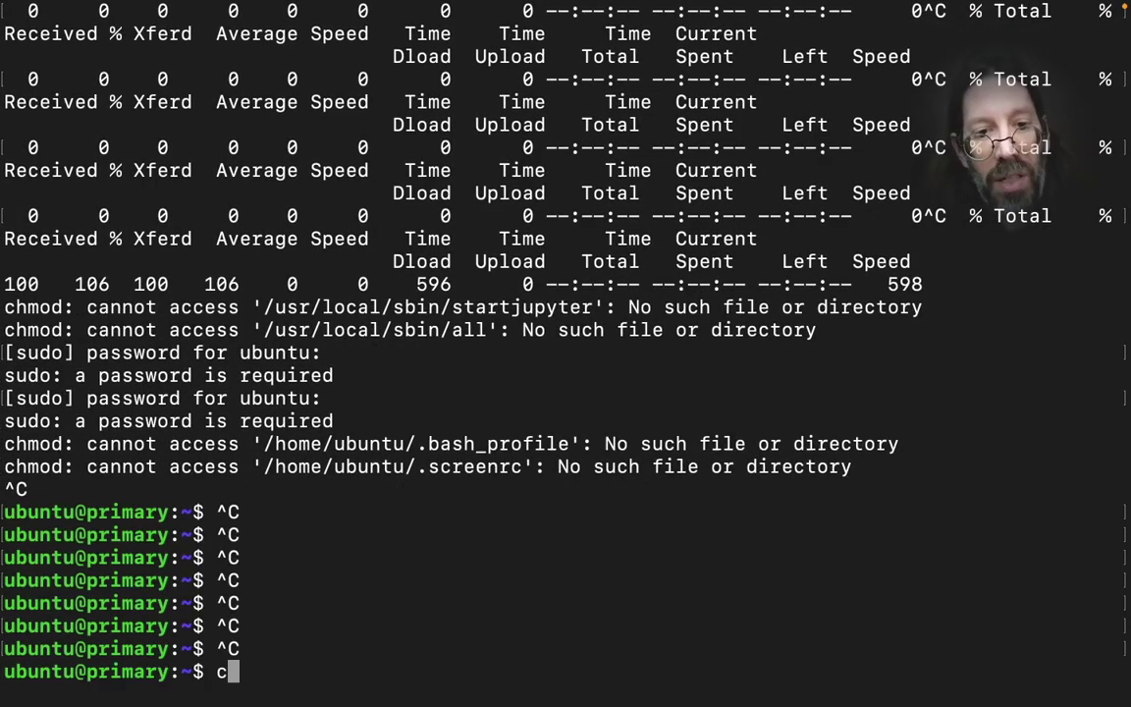
text(lear)
key(Return)
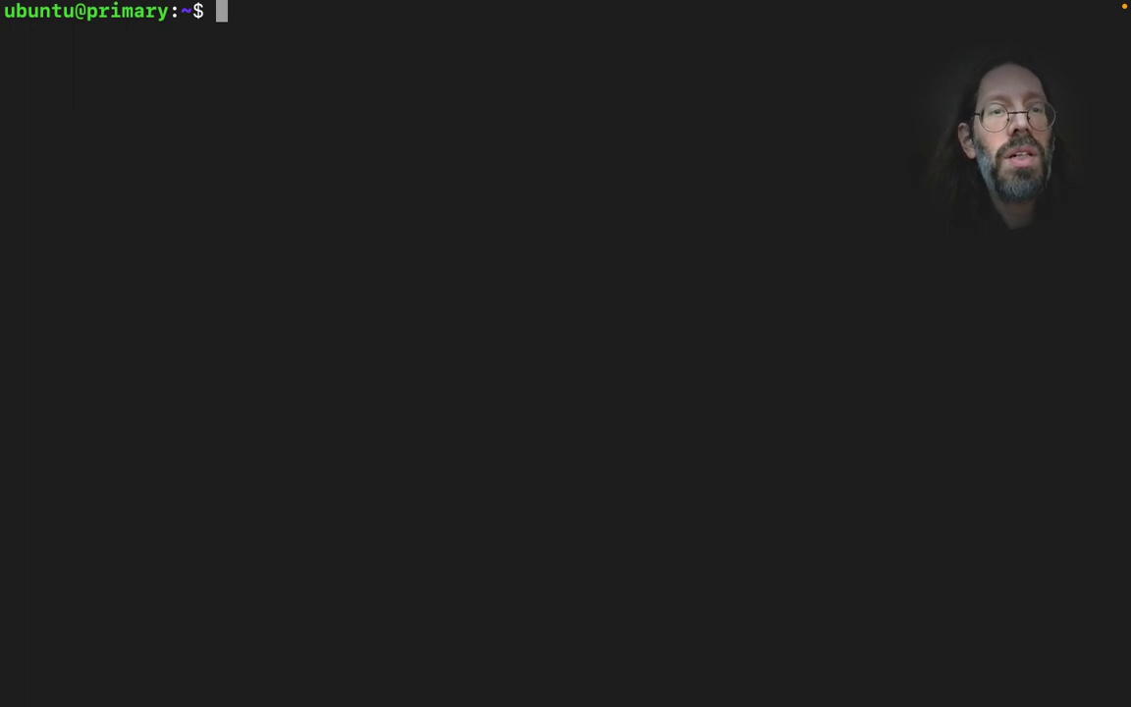
Step: Install the figlet package with sudo apt install figlet and clear the terminal
text(apt)
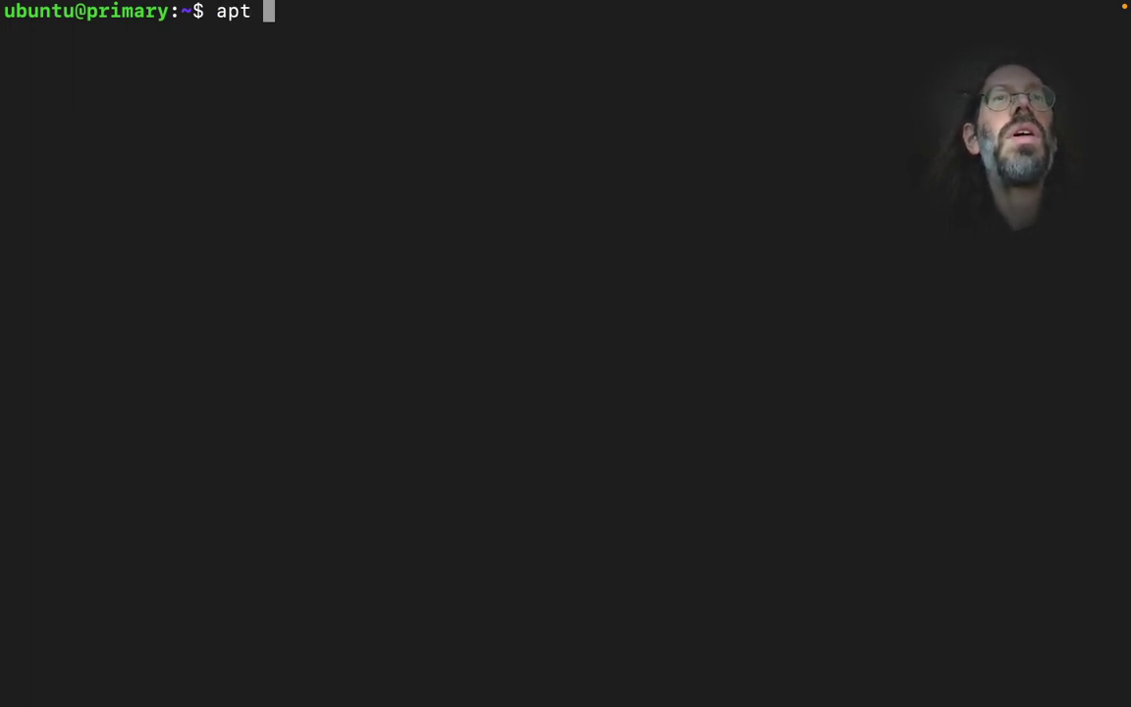
key(BackSpace)
key(BackSpace)
key(BackSpace)
key(BackSpace)
text(sup)
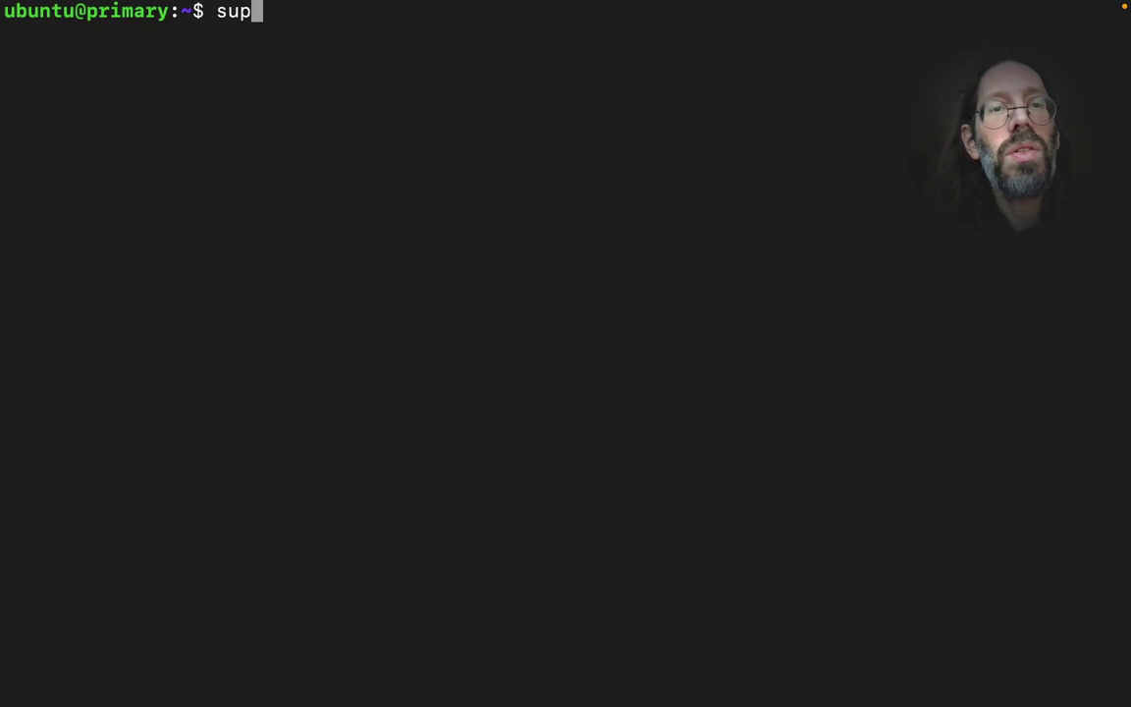
key(BackSpace)
text(do apt )
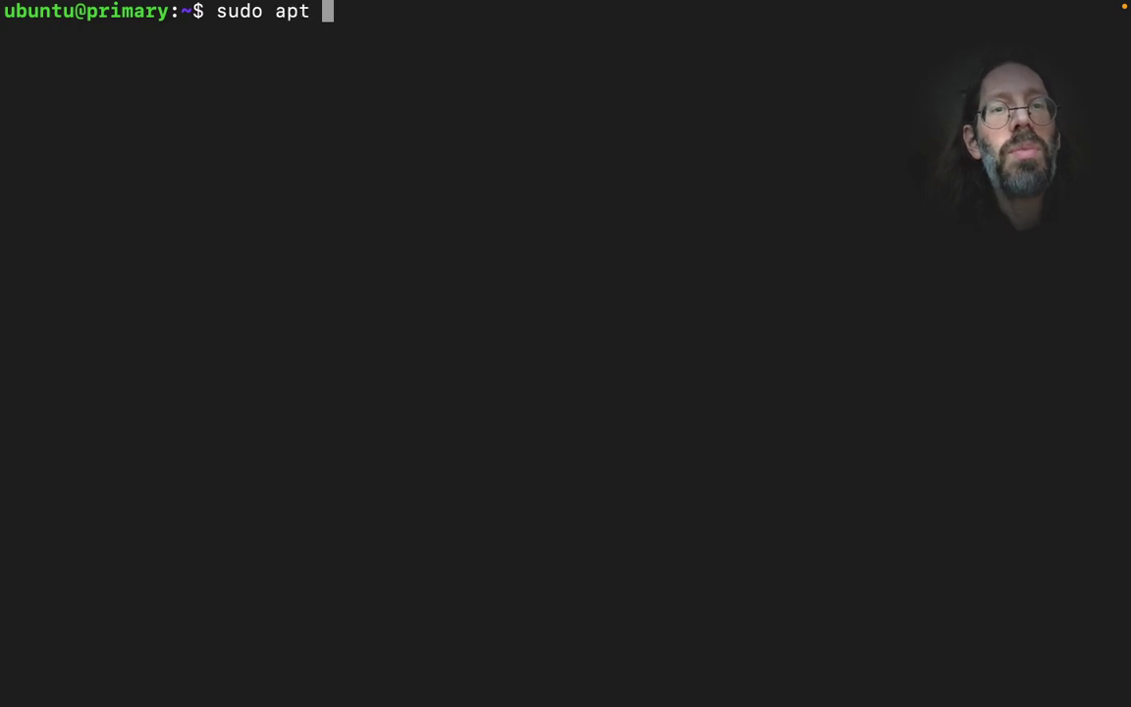
text(install figlet)
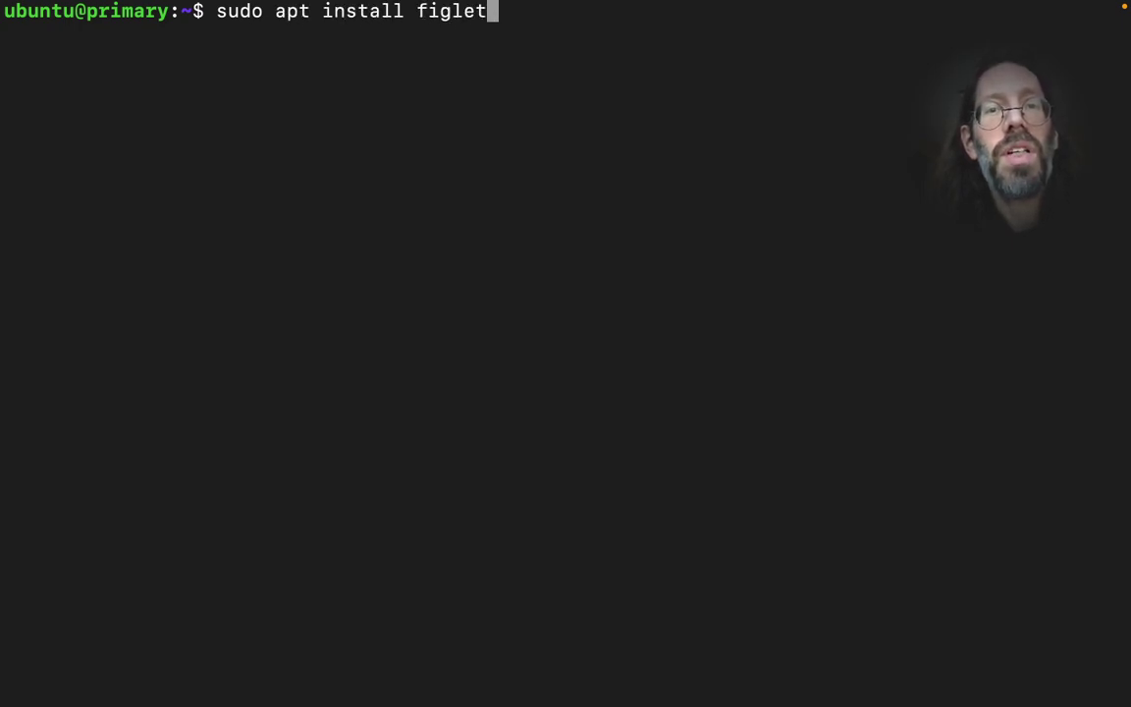
key(Return)
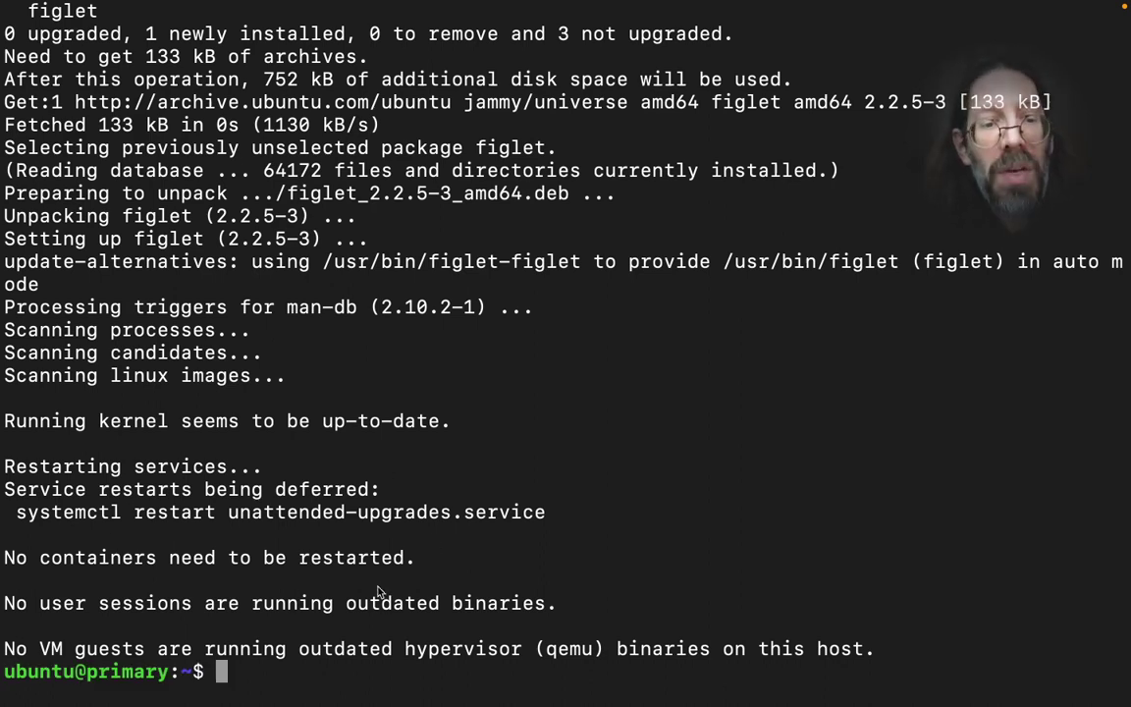
text(clear)
key(Return)
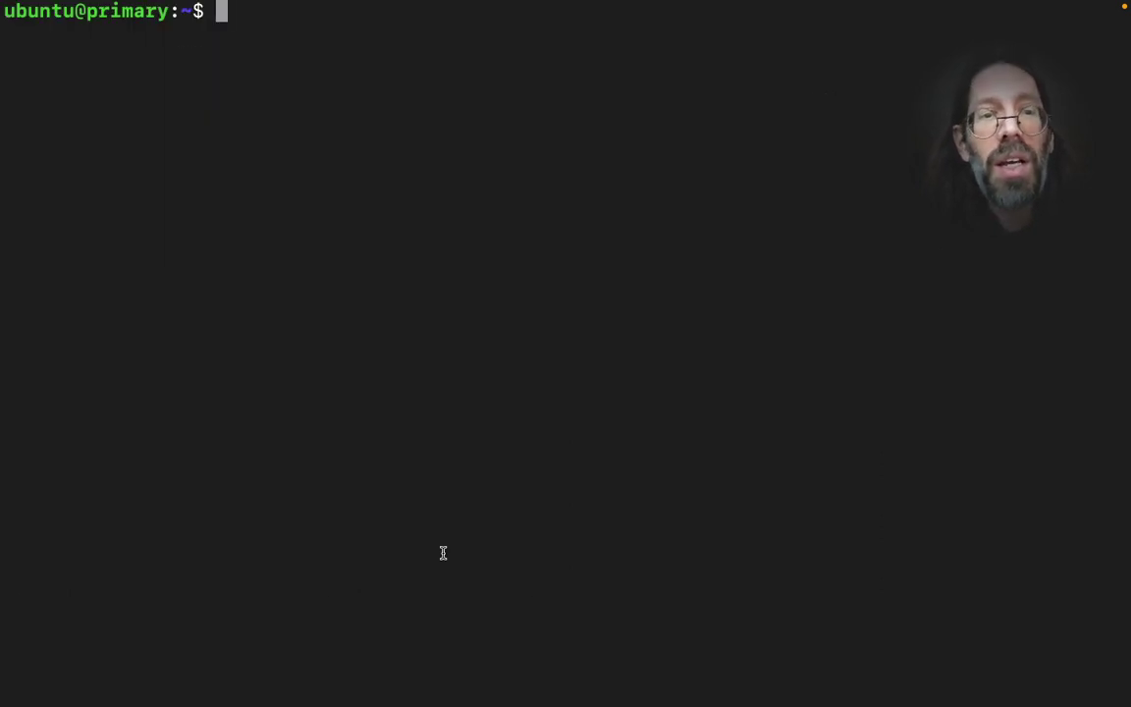
Step: Run bash ./install.sh to completion, accepting the service restart dialogs without selecting unattended-upgrades.service
text(clear)
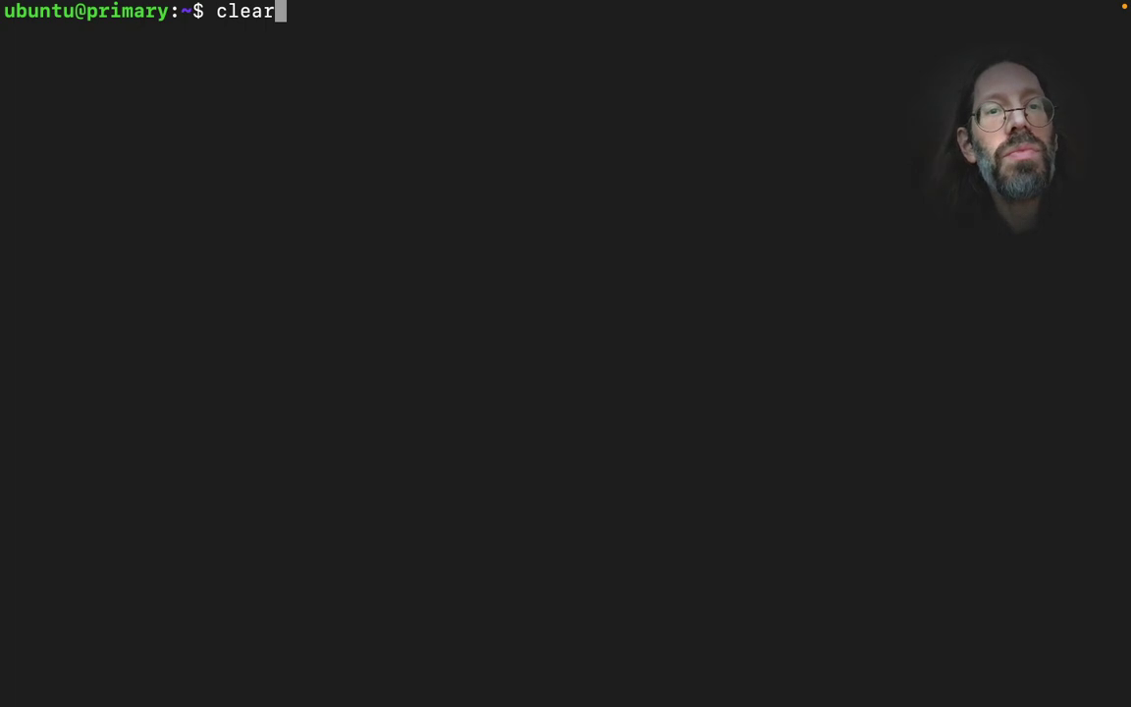
key(Return)
text(bash ./install.sh)
key(Return)
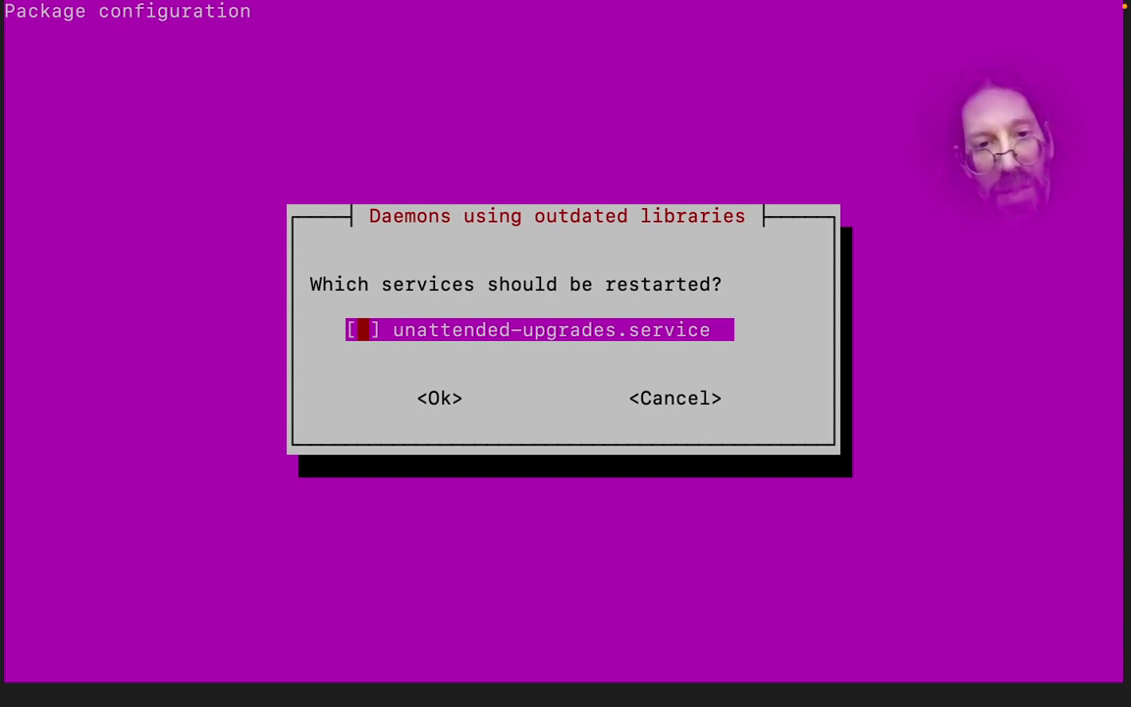
key(Return)
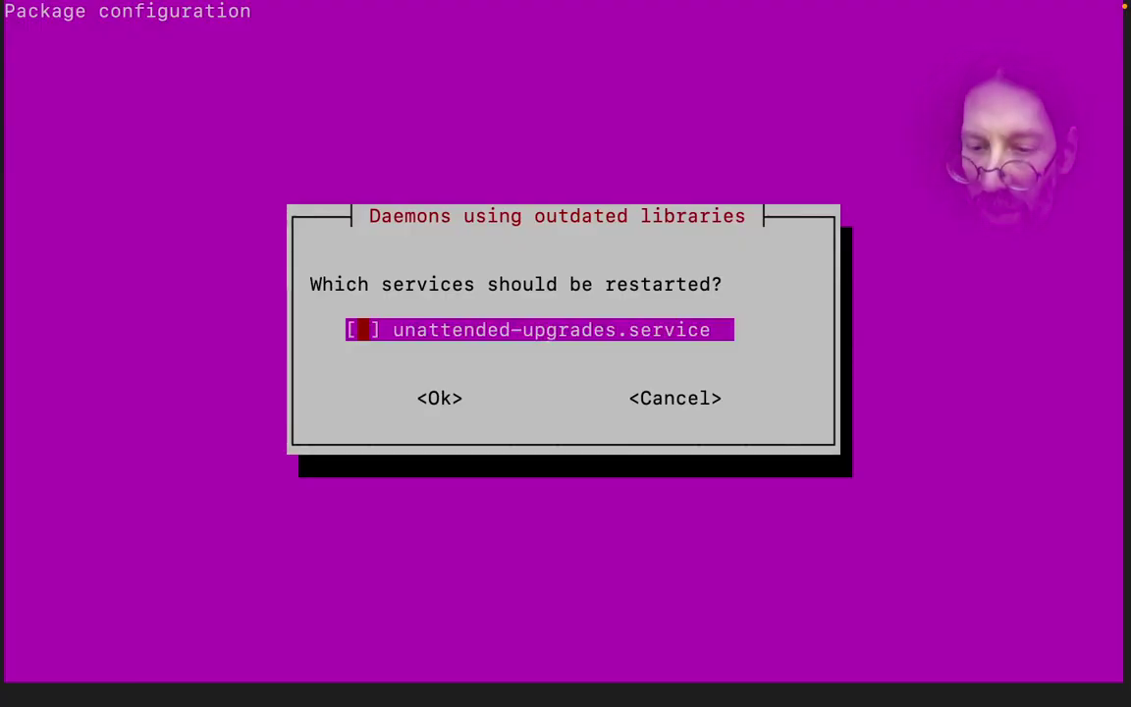
key(Return)
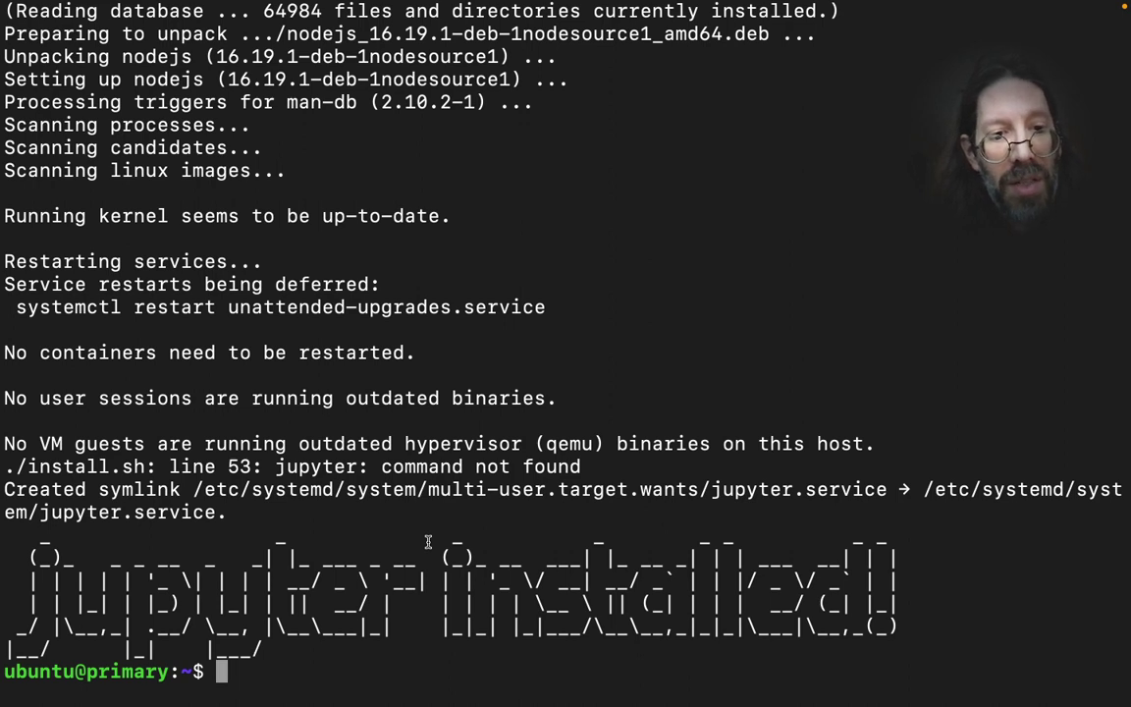
Step: Clear the terminal and exit the Ubuntu shell session
text(ls)
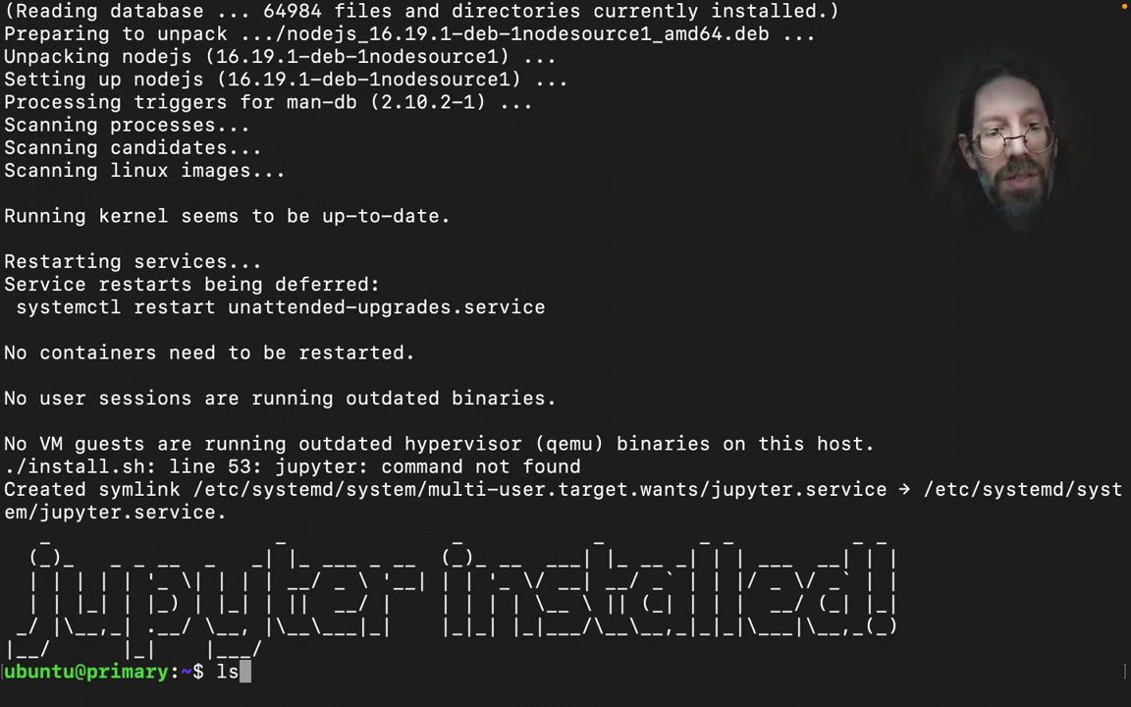
key(Return)
text(clear)
key(Return)
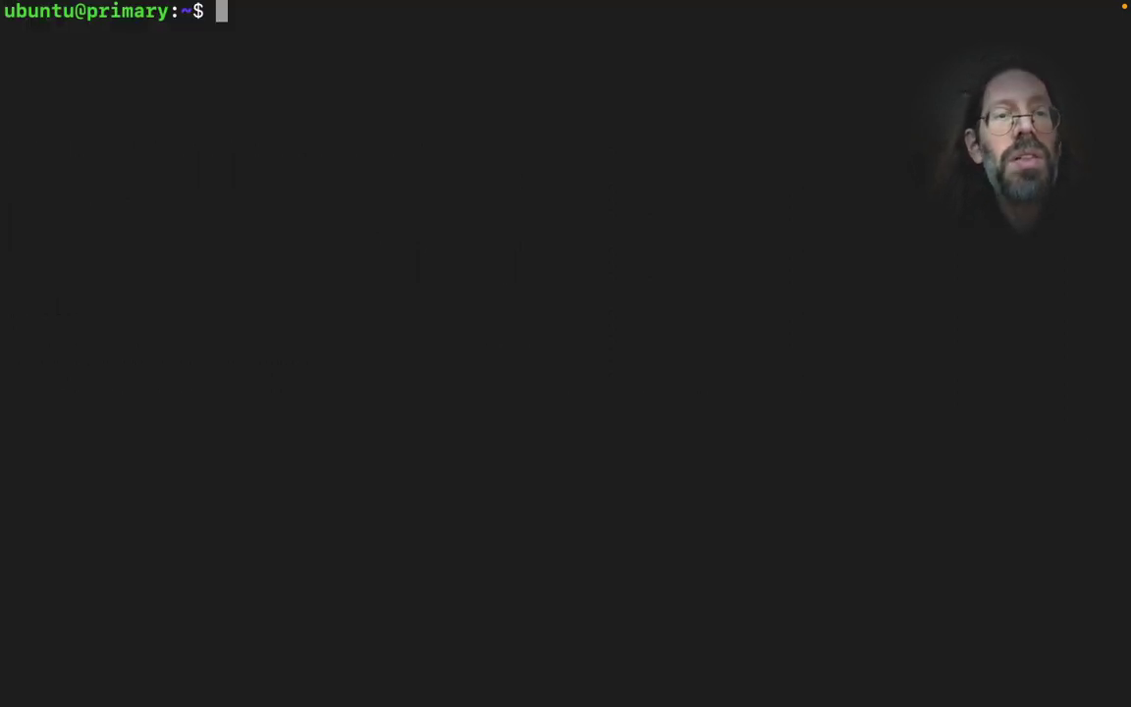
text(exi)
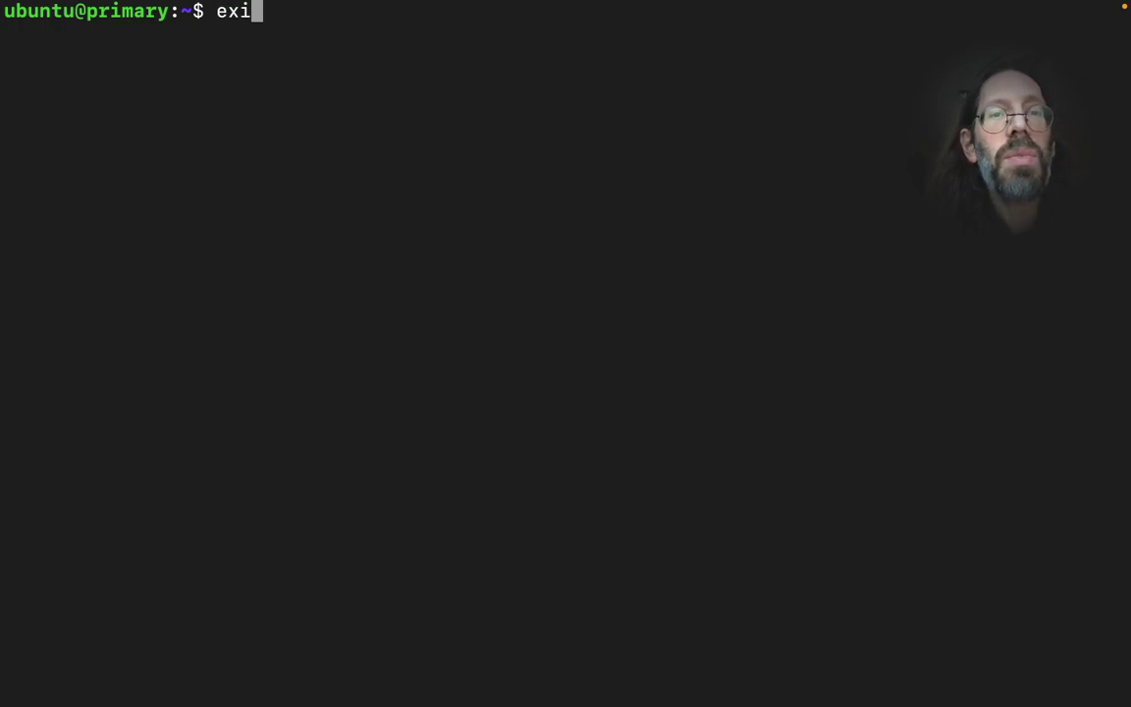
text(t)
key(Return)
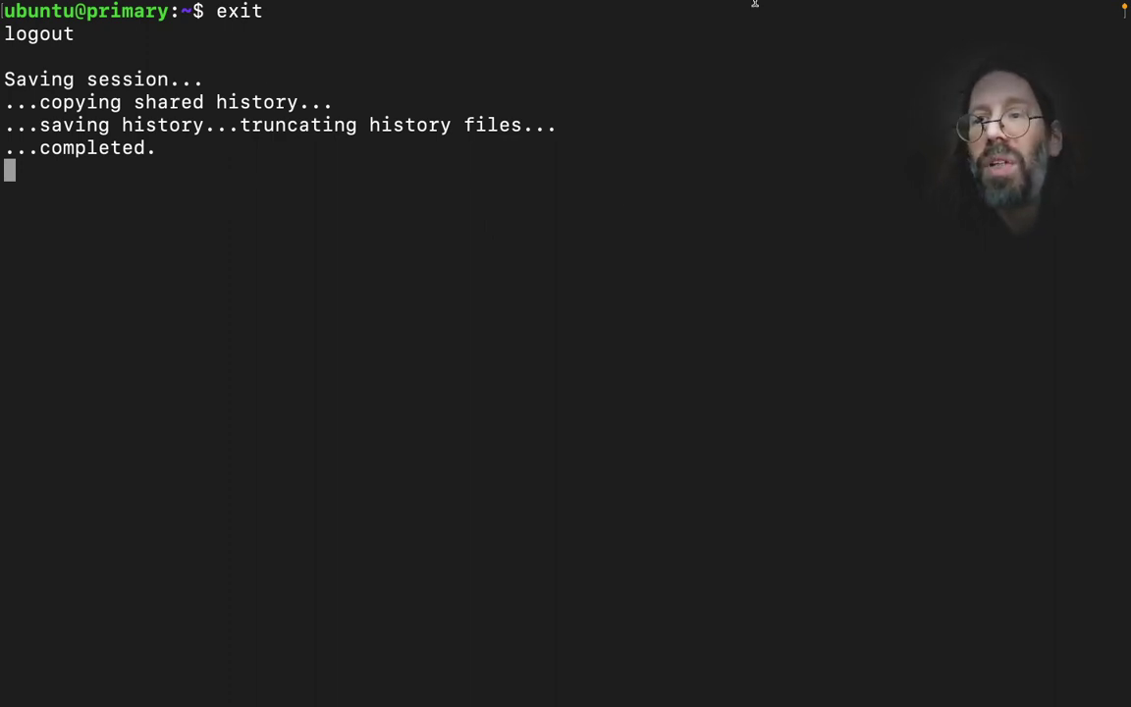
Step: Close the finished Terminal window and the browser window showing install.bat
mouse_move(680, 2)
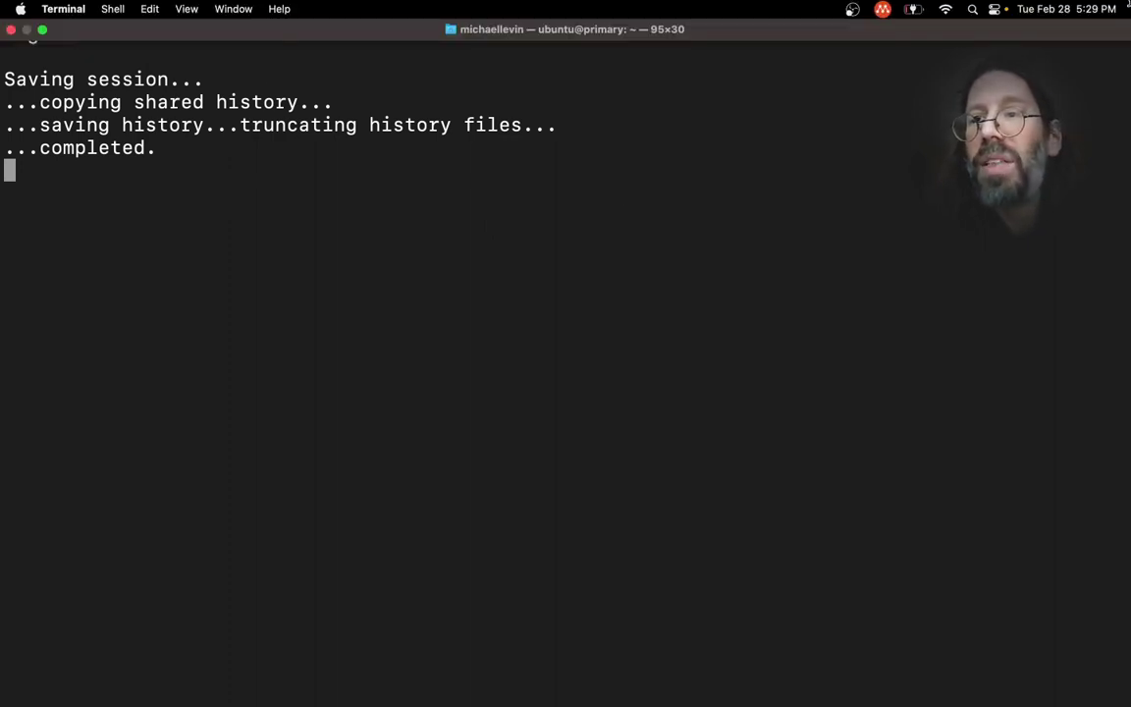
click(9, 28)
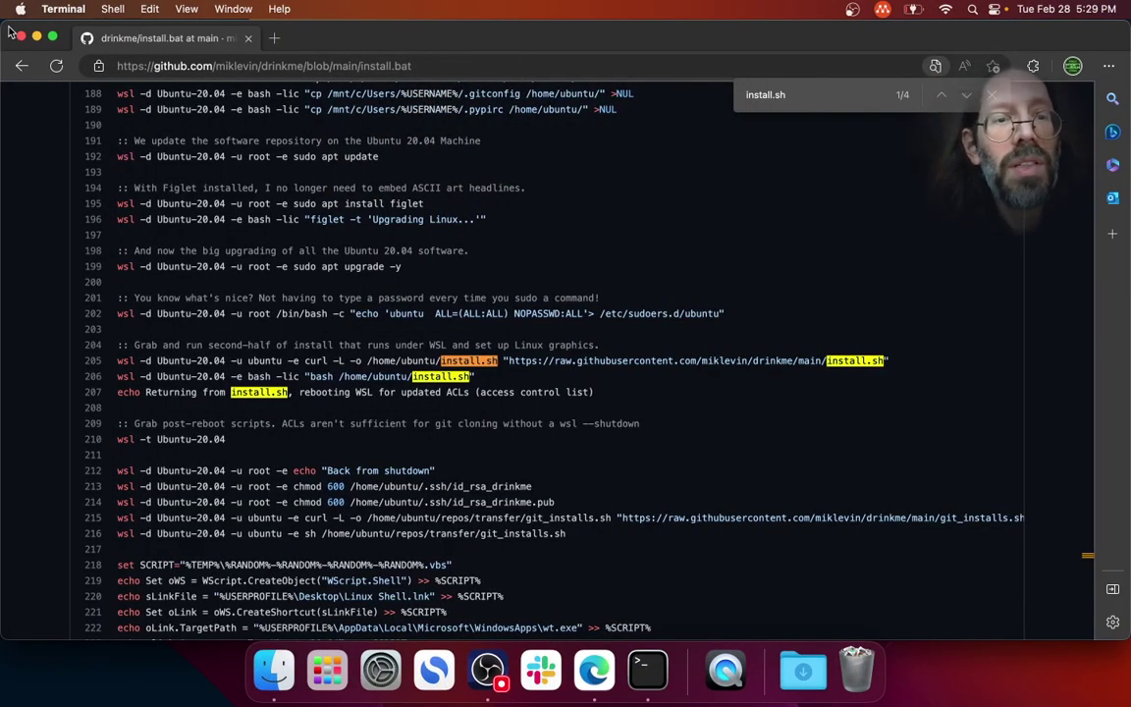
click(21, 36)
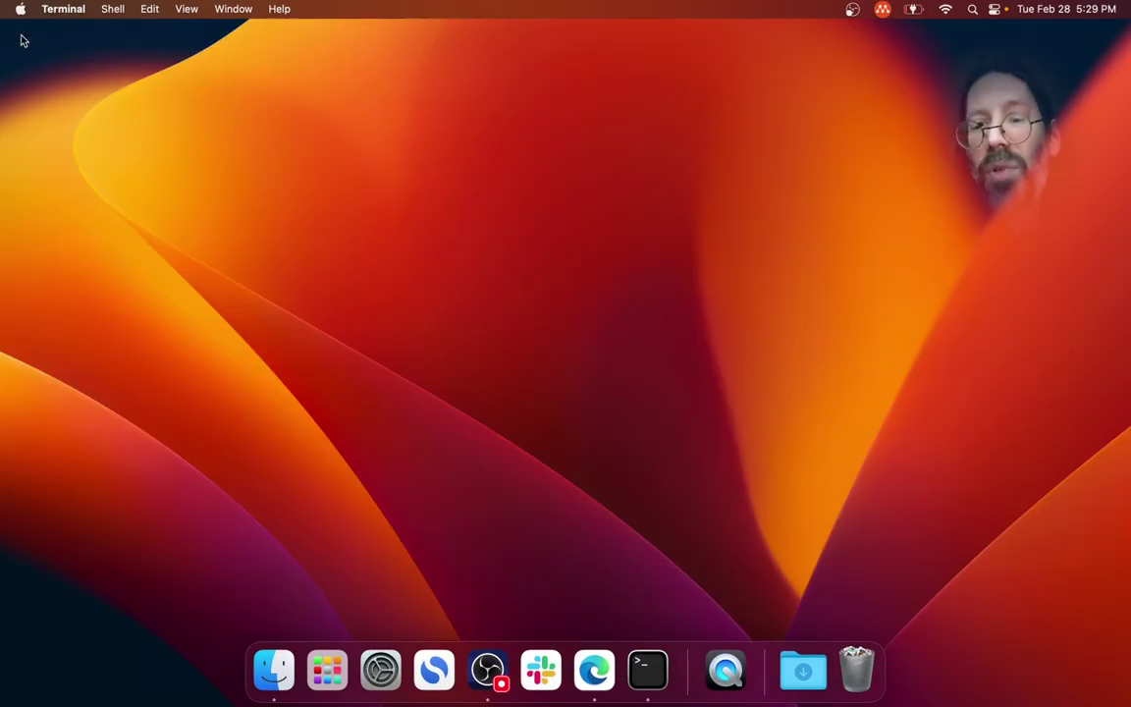
Step: Open a new shell on the Multipass primary machine and show it full screen with enlarged text
click(884, 9)
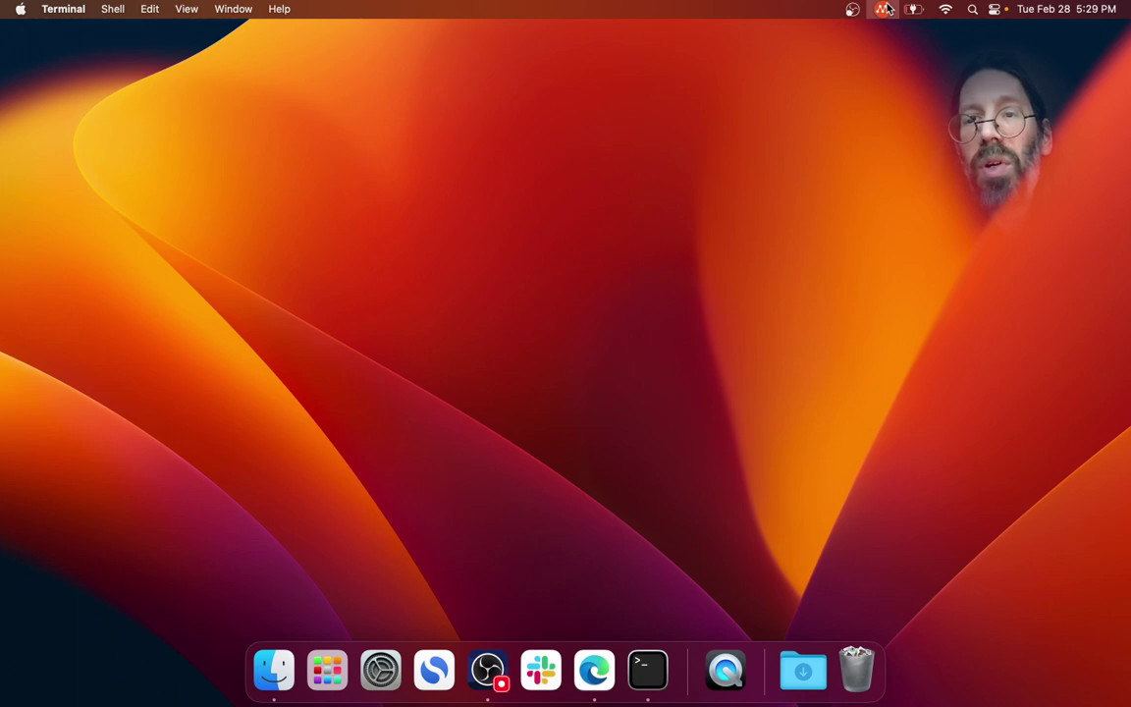
click(888, 51)
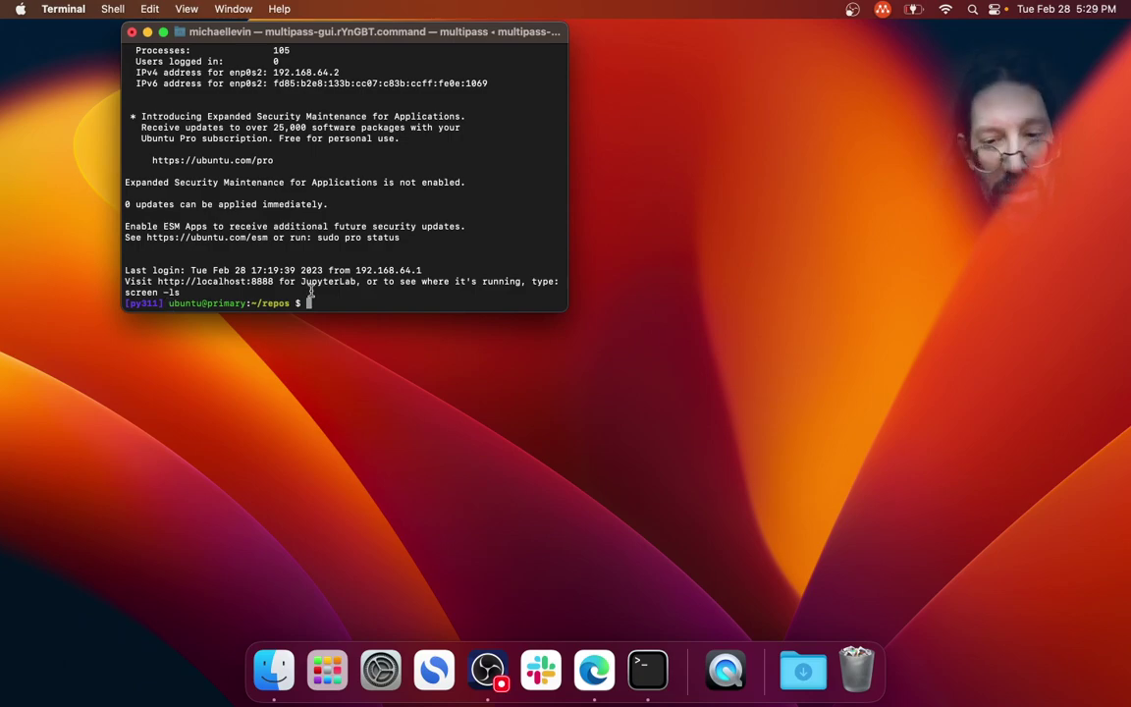
key(super+equal)
key(super+equal)
key(super+equal)
key(super+equal)
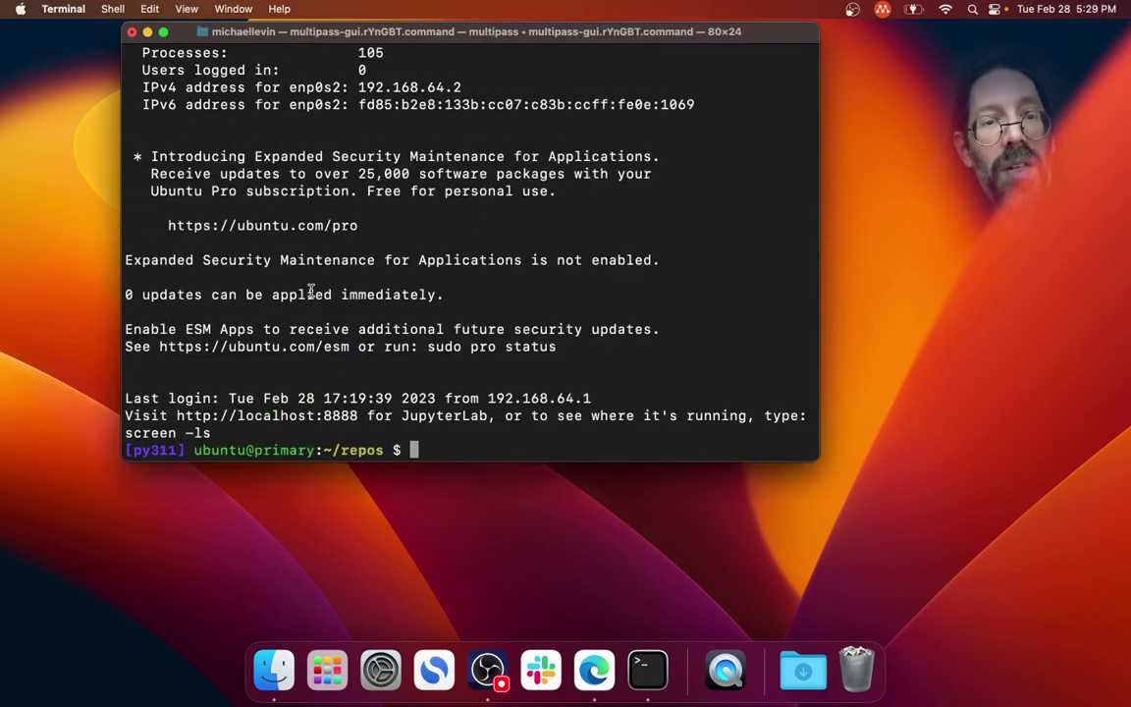
key(super+equal)
key(super+equal)
key(super+equal)
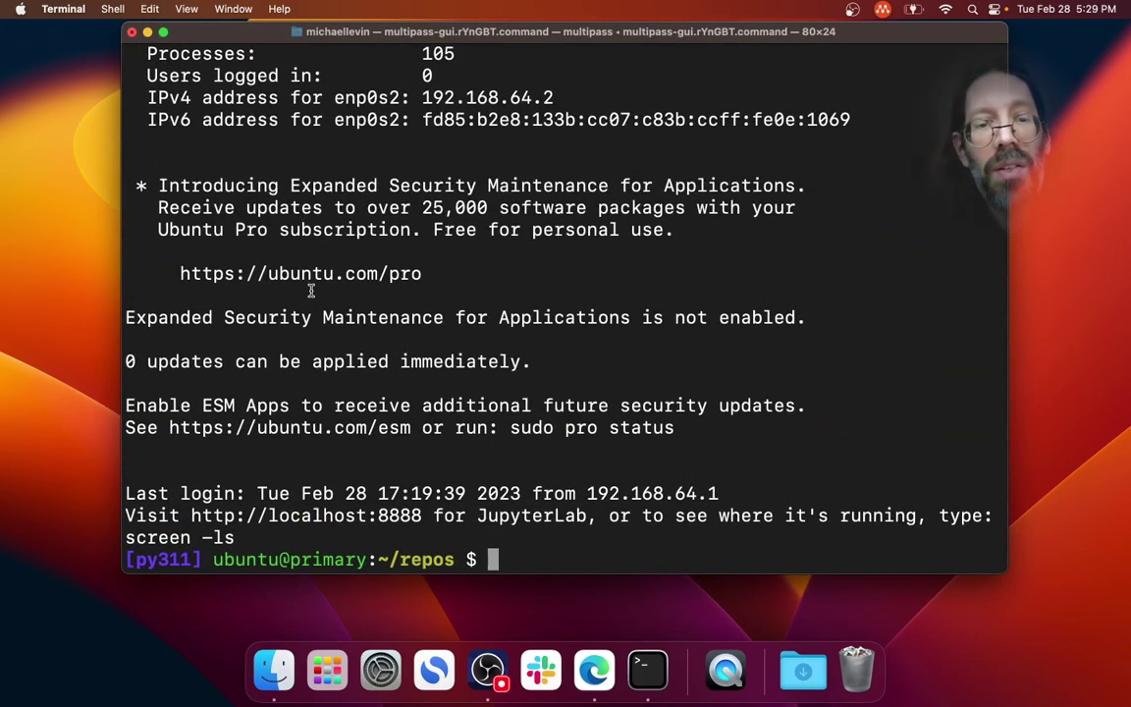
click(164, 32)
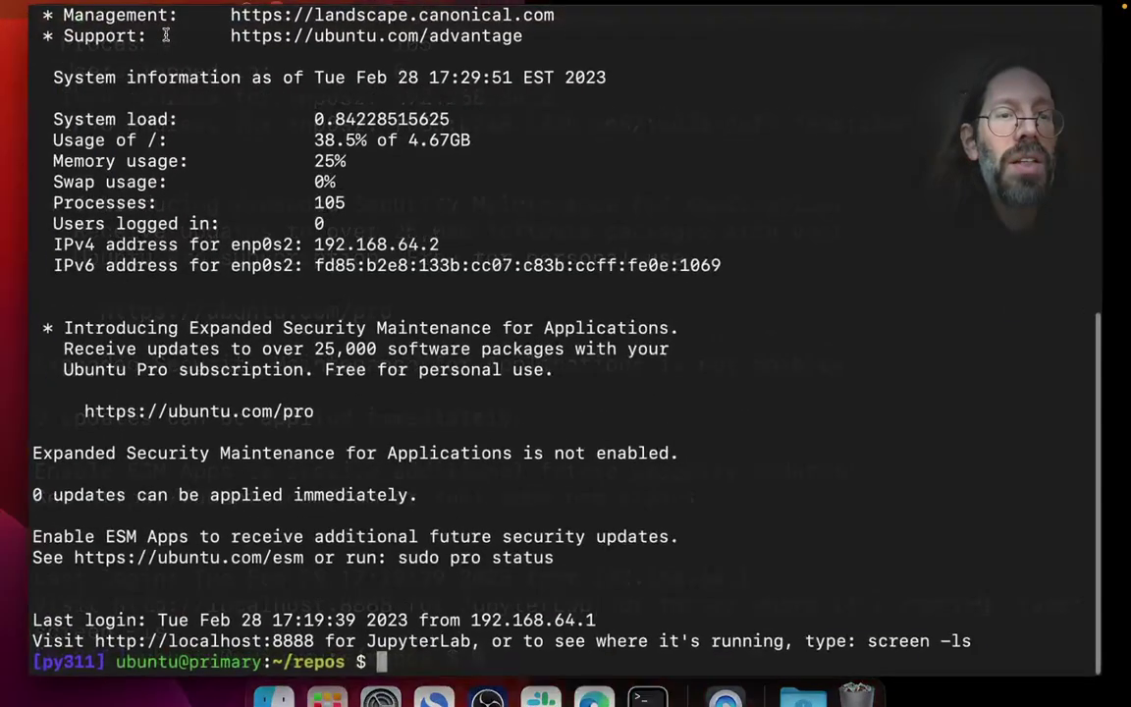
Step: Clear the new shell and list the active screen sessions with screen -ls
text(cla)
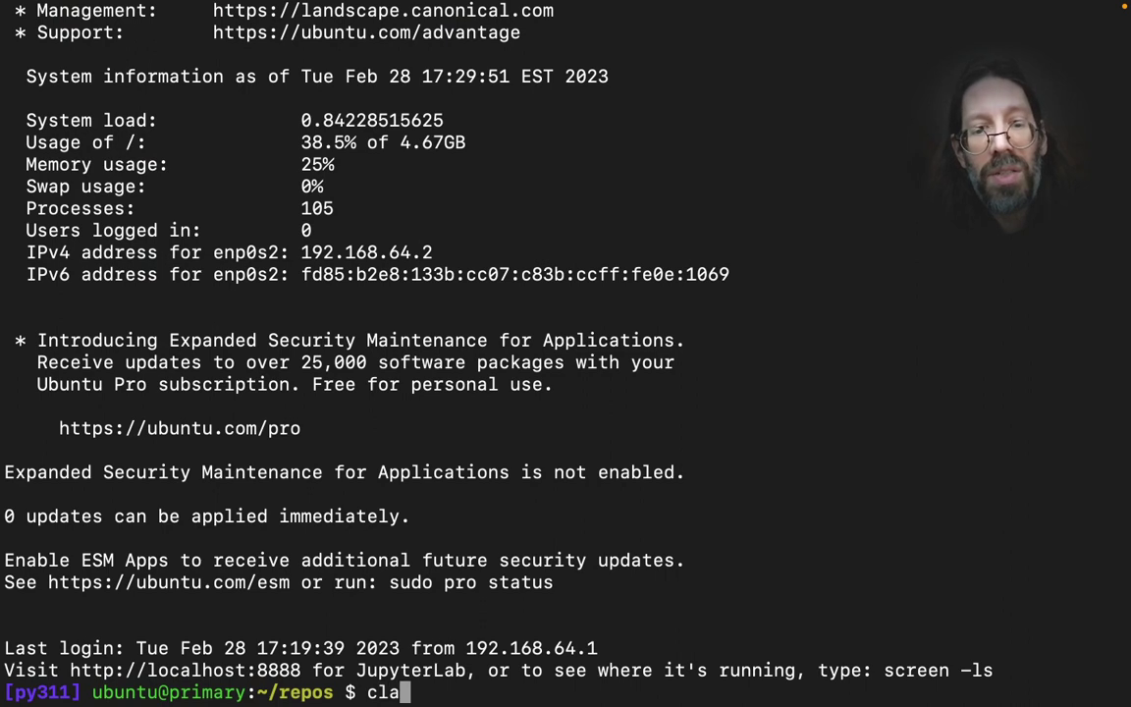
key(BackSpace)
key(BackSpace)
text(lear)
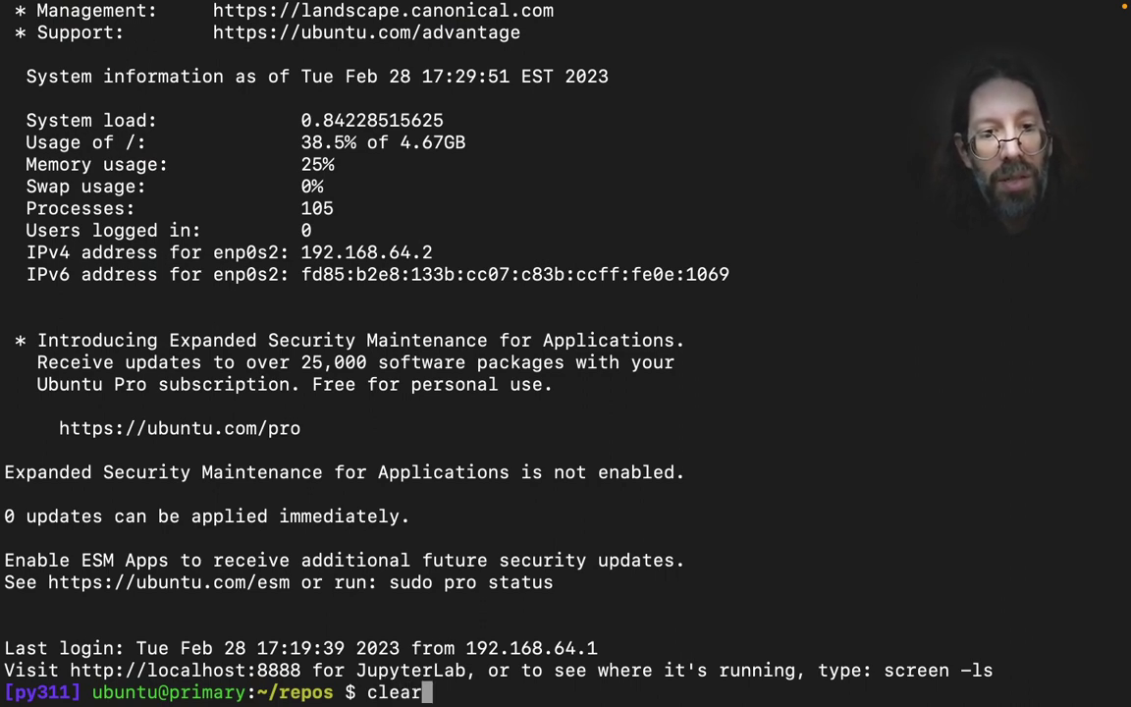
key(Return)
text(scr)
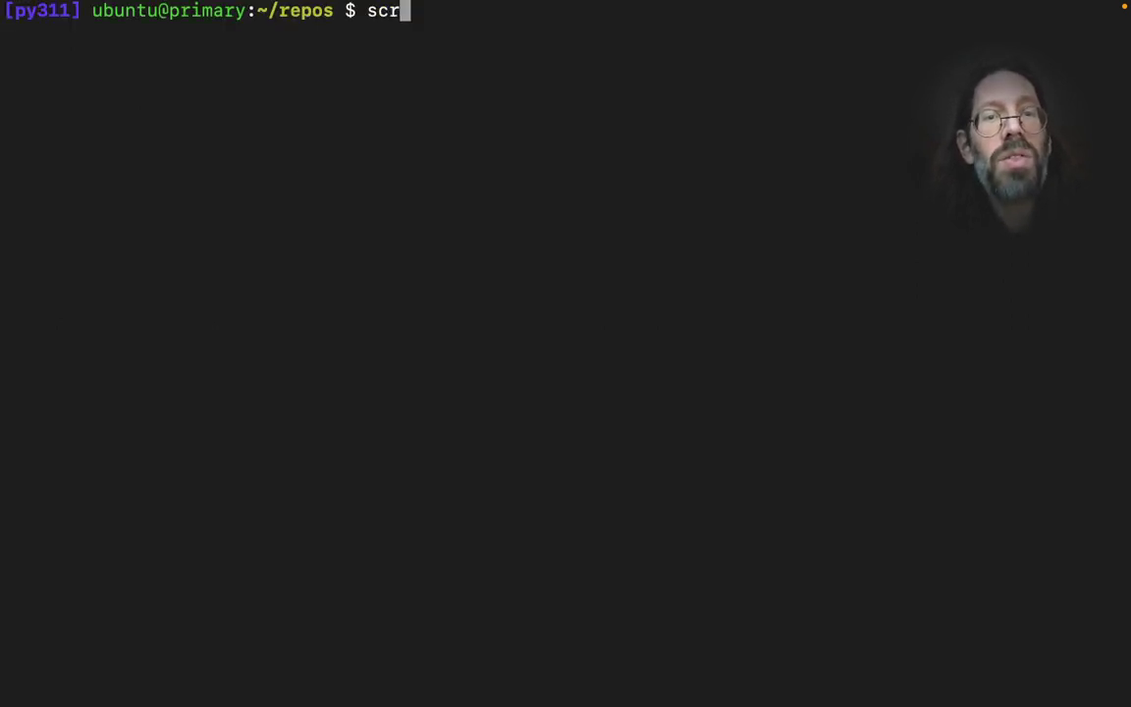
text(een -ls)
key(Return)
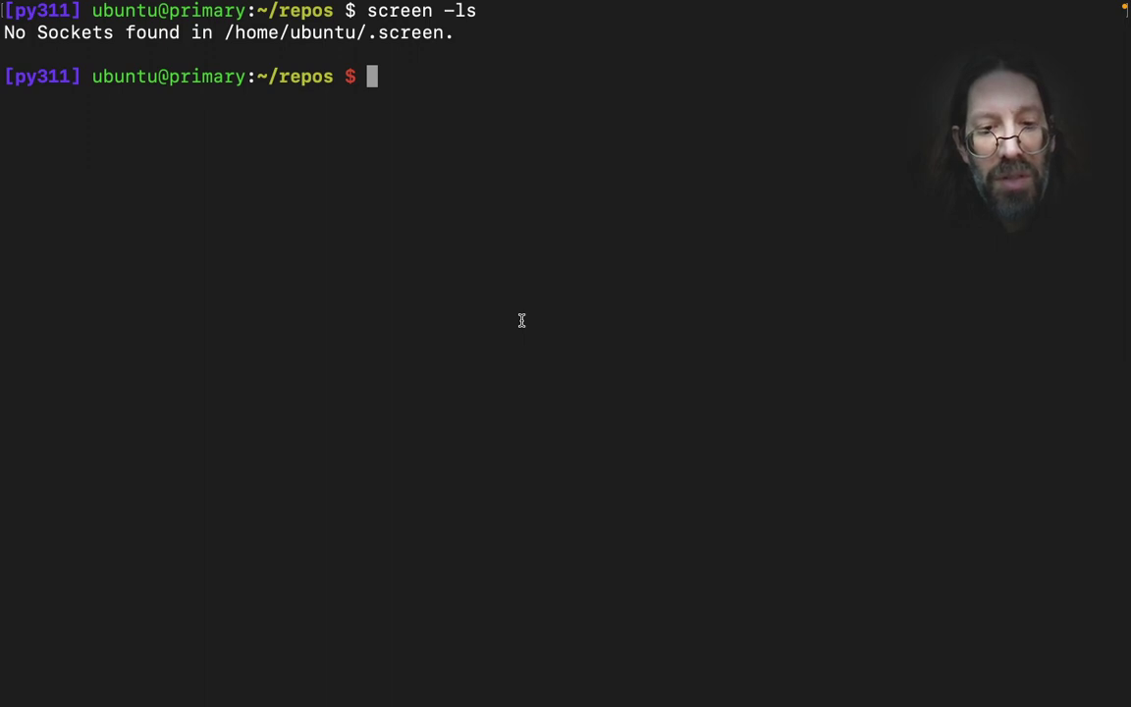
Step: Run the startjupyter command from the repos folder
text(startju)
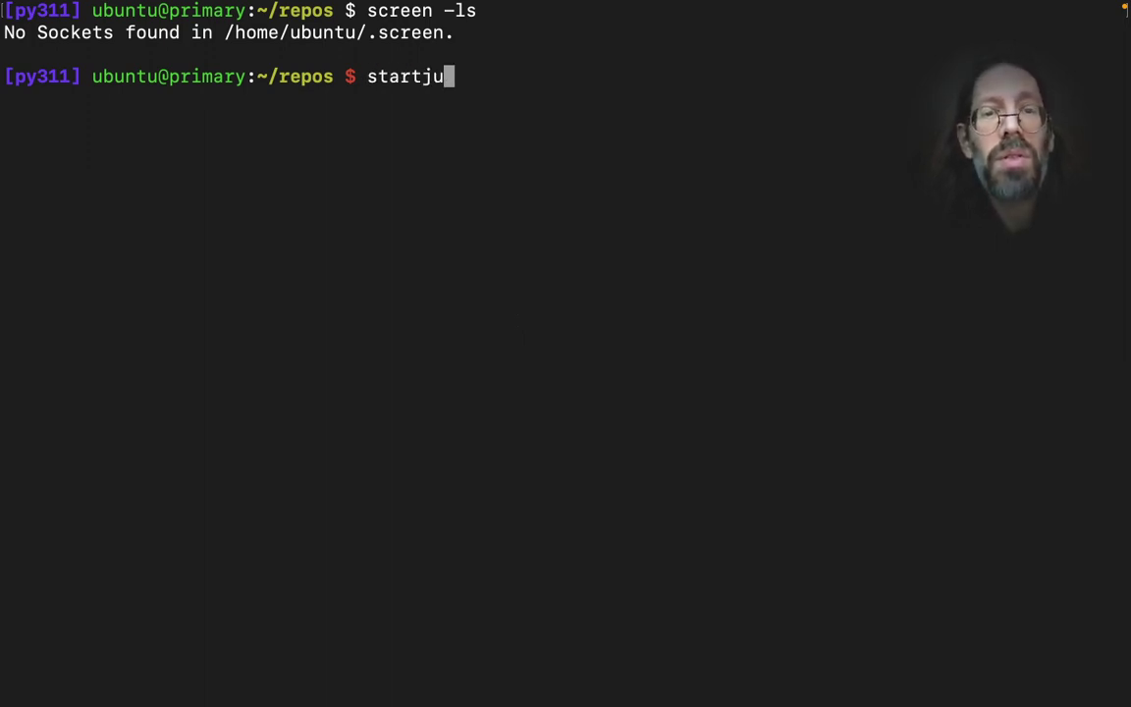
text(pyter)
key(Return)
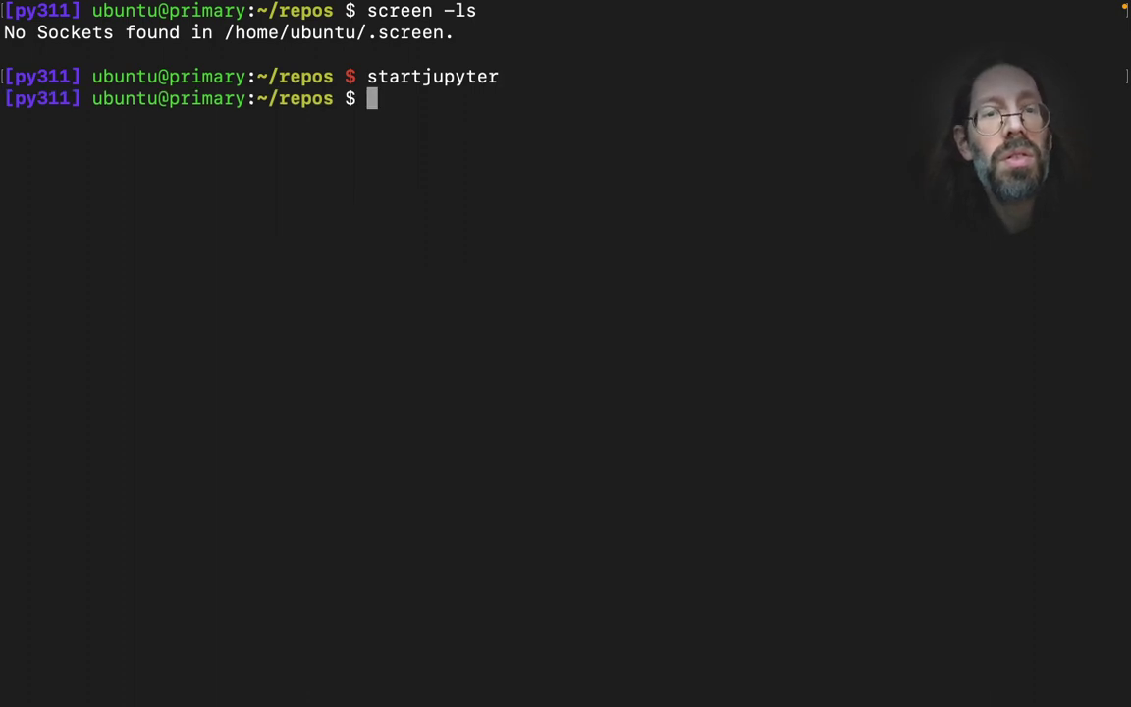
Step: Check for active screen sessions by running screen -ls three times in a row
key(Up)
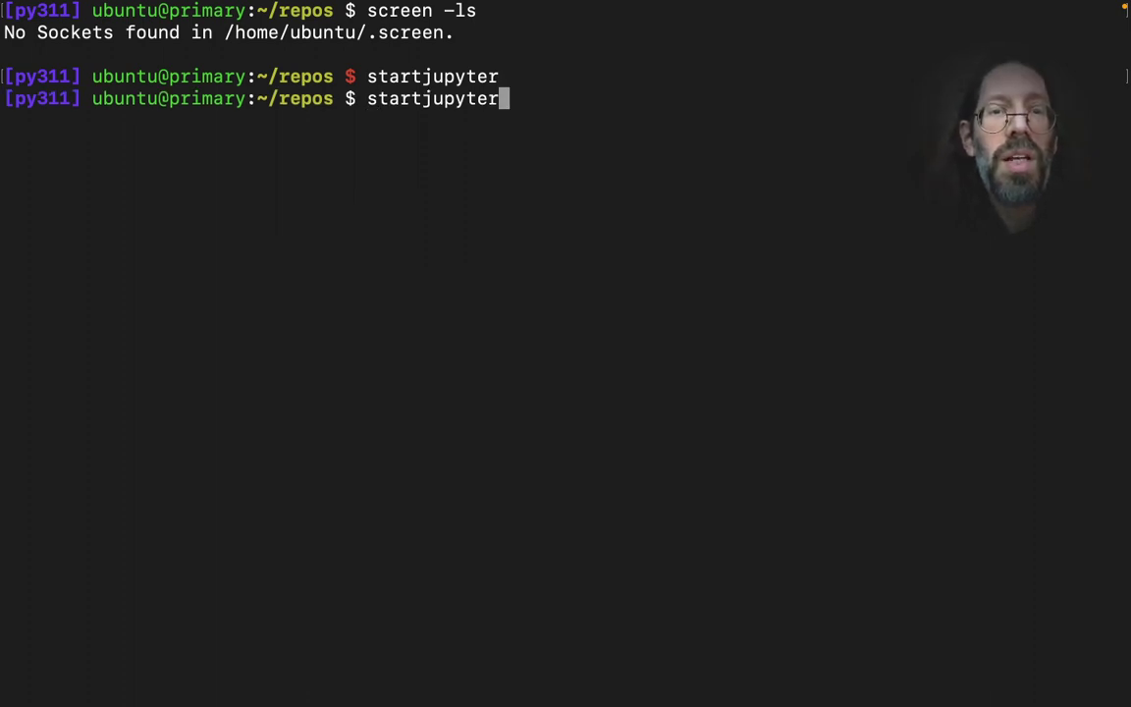
key(Up)
key(Return)
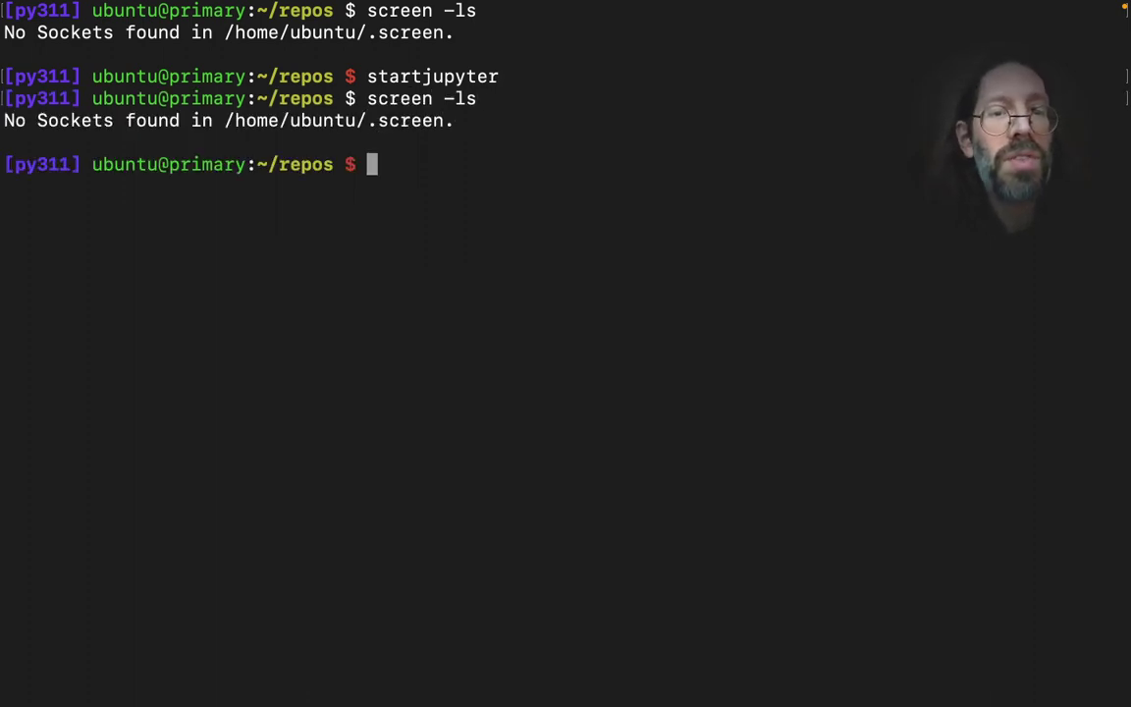
key(Up)
key(Return)
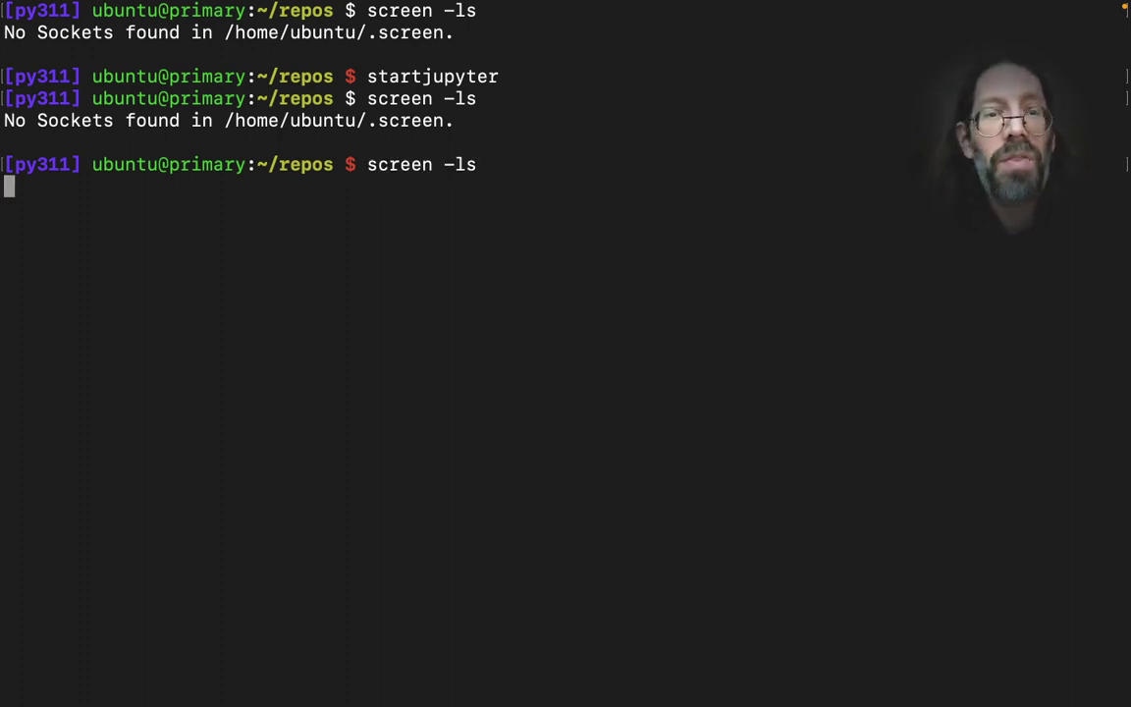
key(Up)
key(Return)
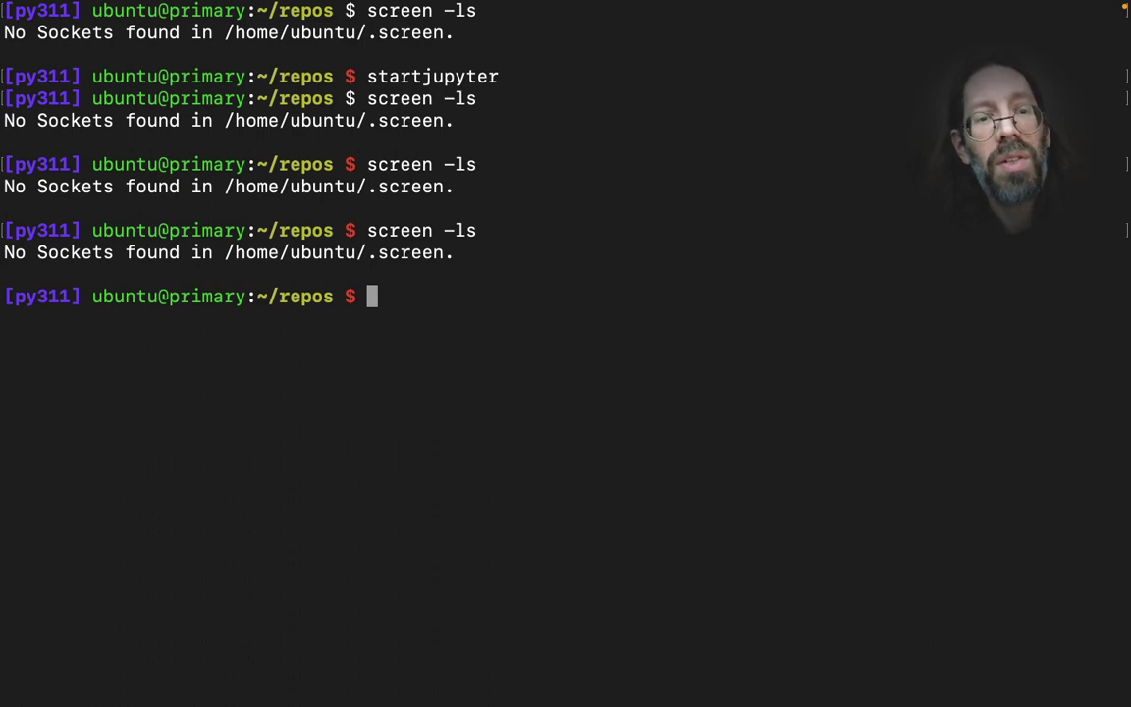
Step: Change to the /usr/local/sbin directory and list its files
text(cd )
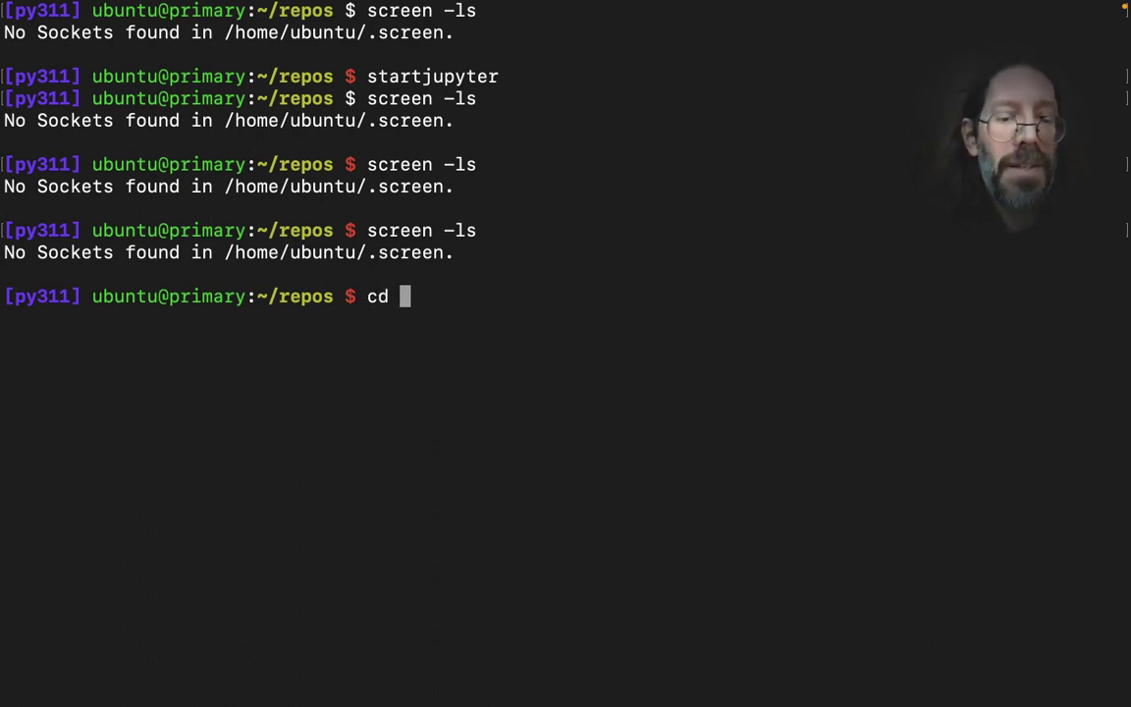
text(/usrl/)
key(BackSpace)
key(BackSpace)
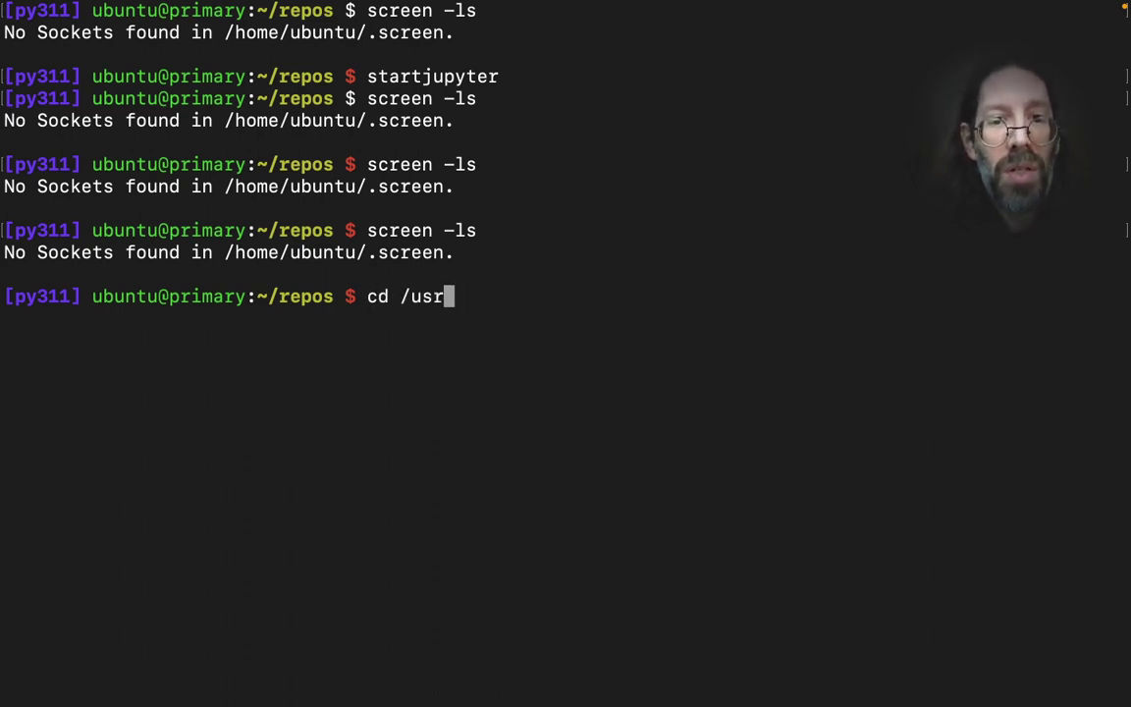
text(/local)
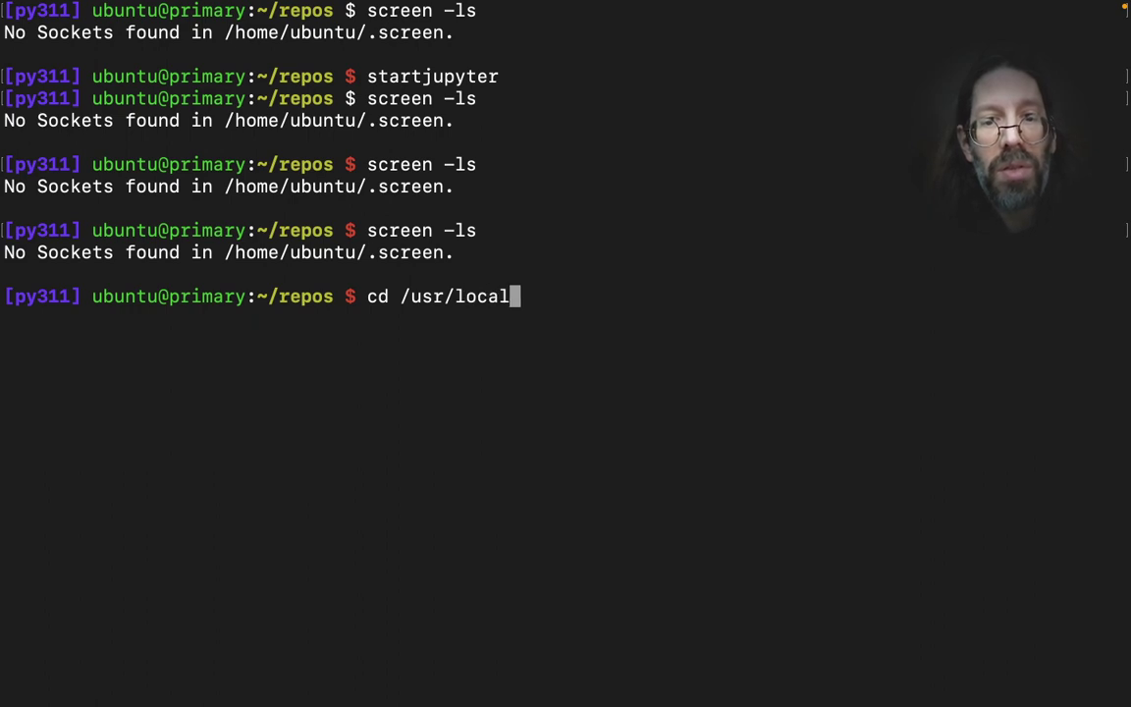
key(BackSpace)
text(l/sbin)
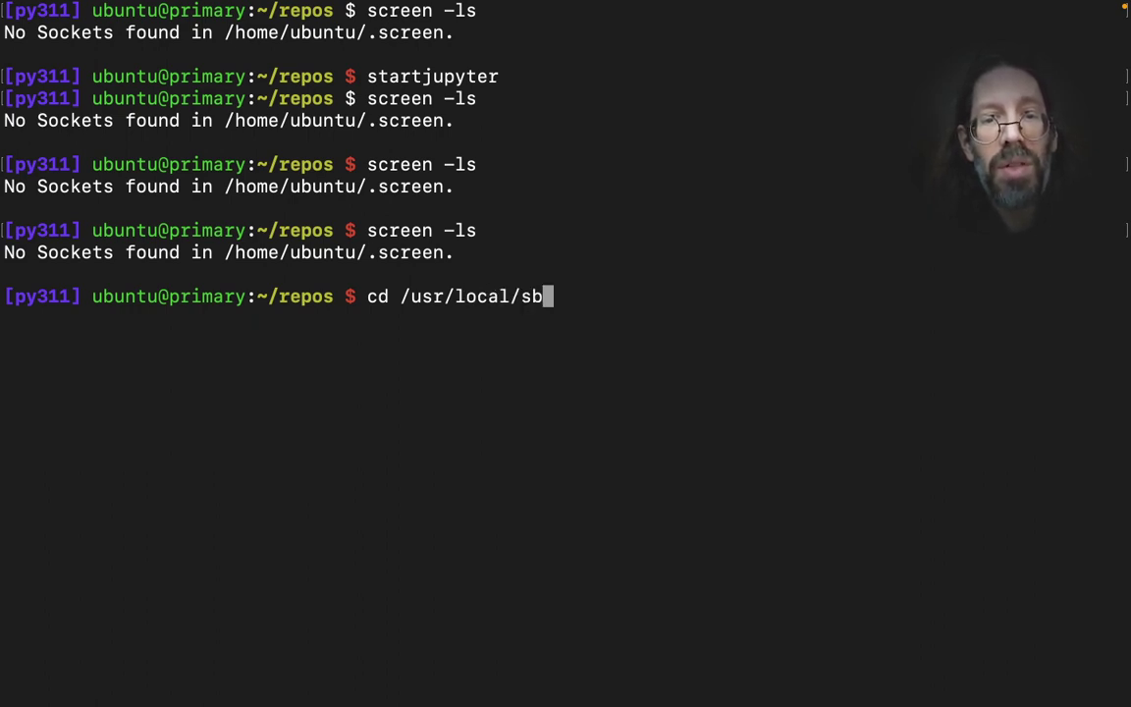
key(Return)
text(ls)
key(Return)
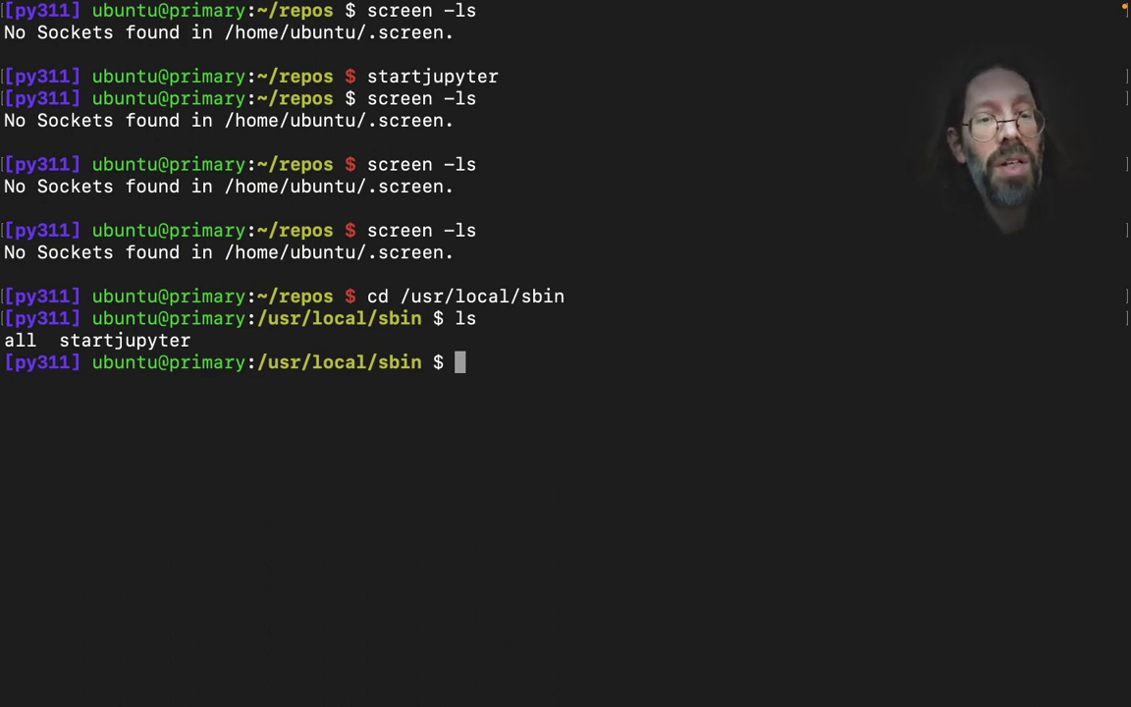
Step: Run the startjupyter script directly from /usr/local/sbin as ./startjupyter
text(sta)
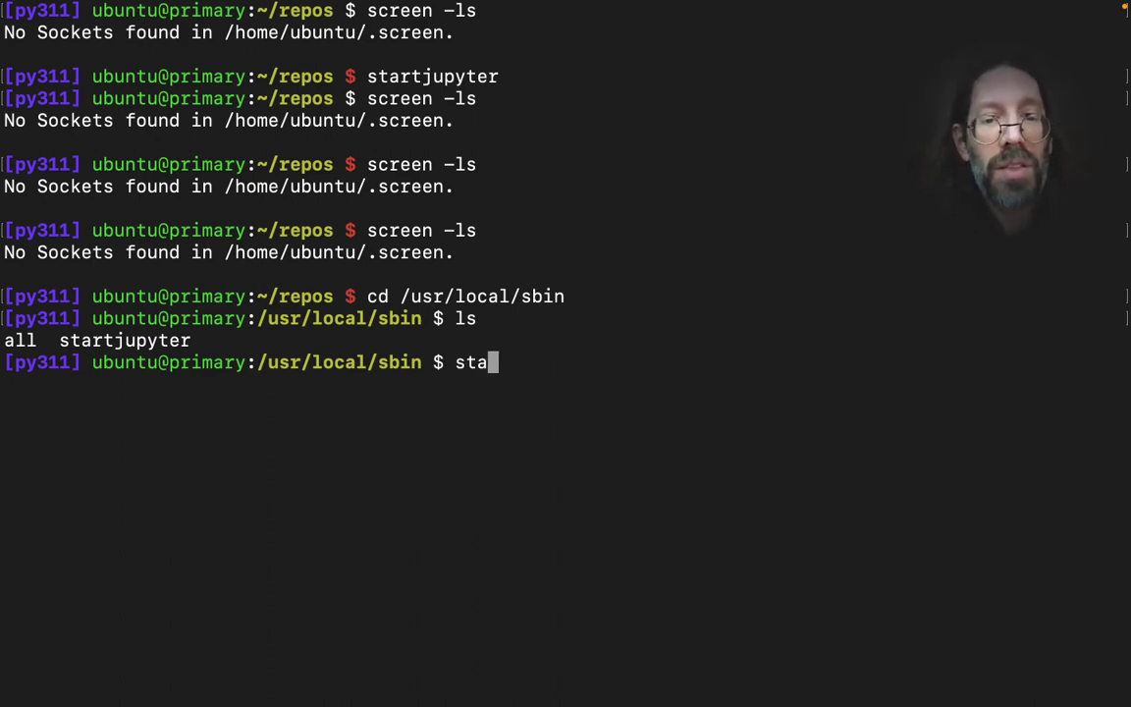
key(BackSpace)
key(BackSpace)
key(BackSpace)
text(.)
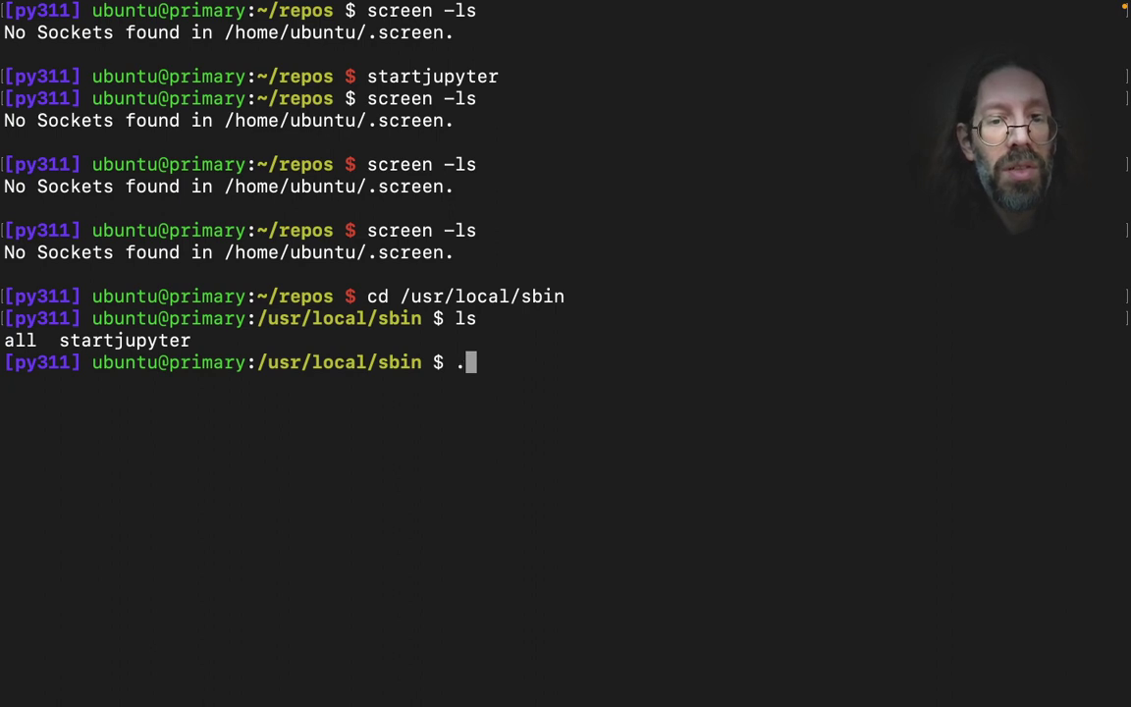
text(/start)
key(Tab)
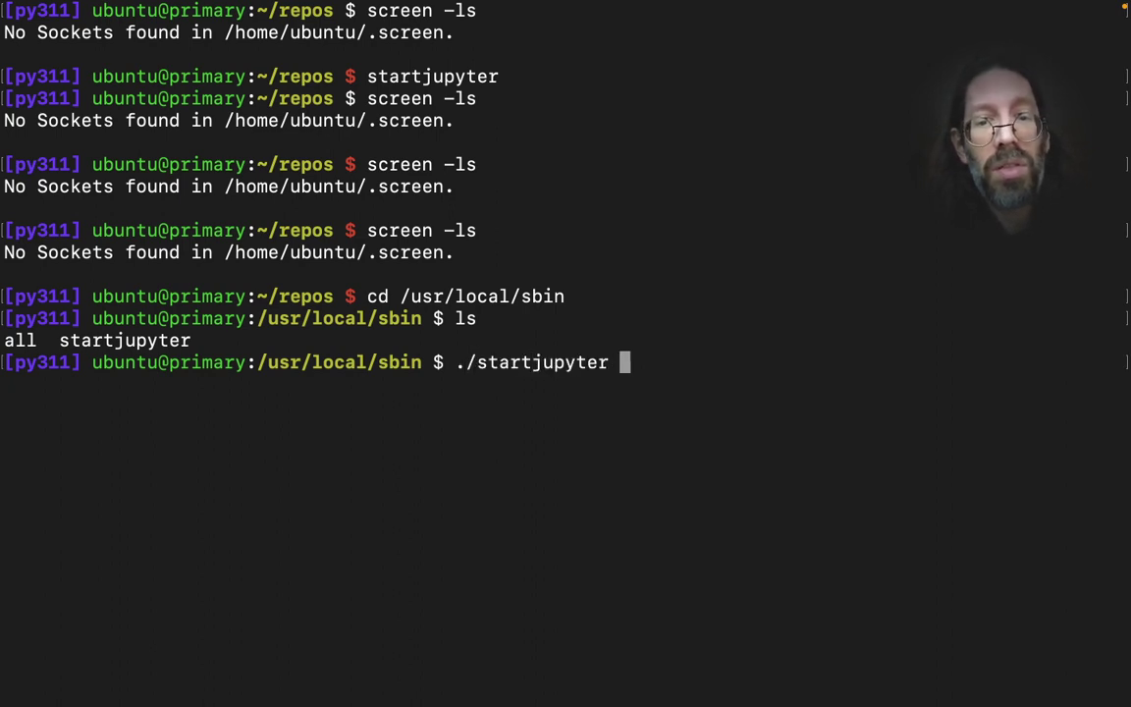
key(Return)
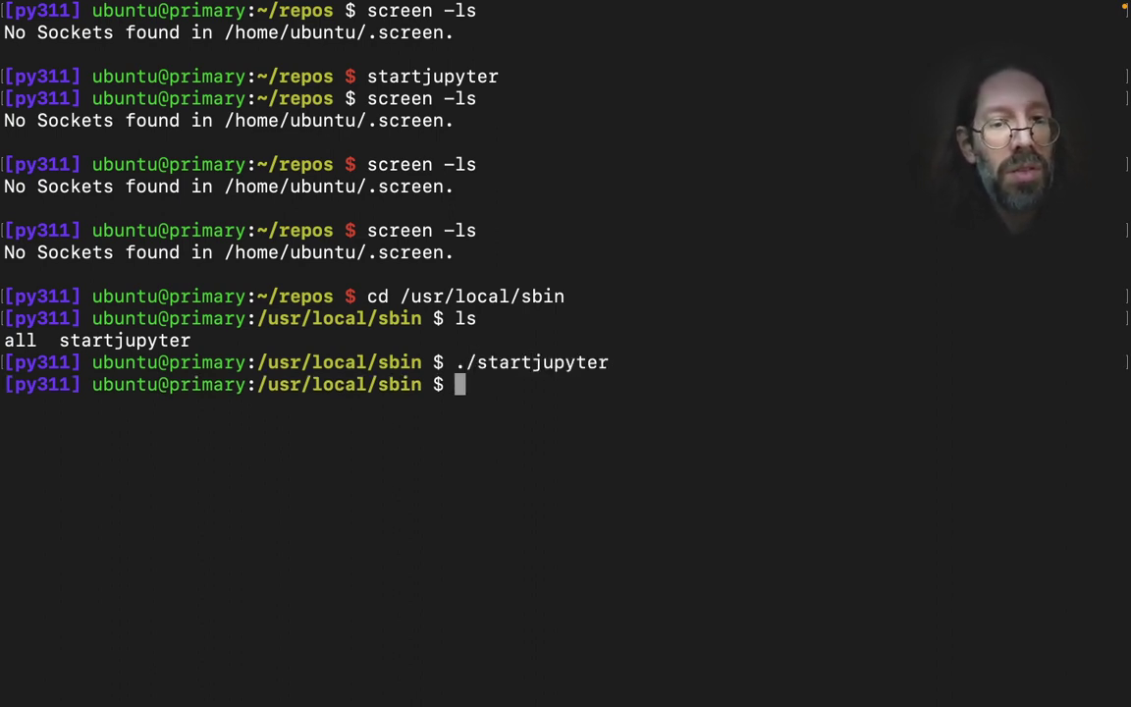
Step: Recall screen -ls from the command history and list the active screen sessions
key(Up)
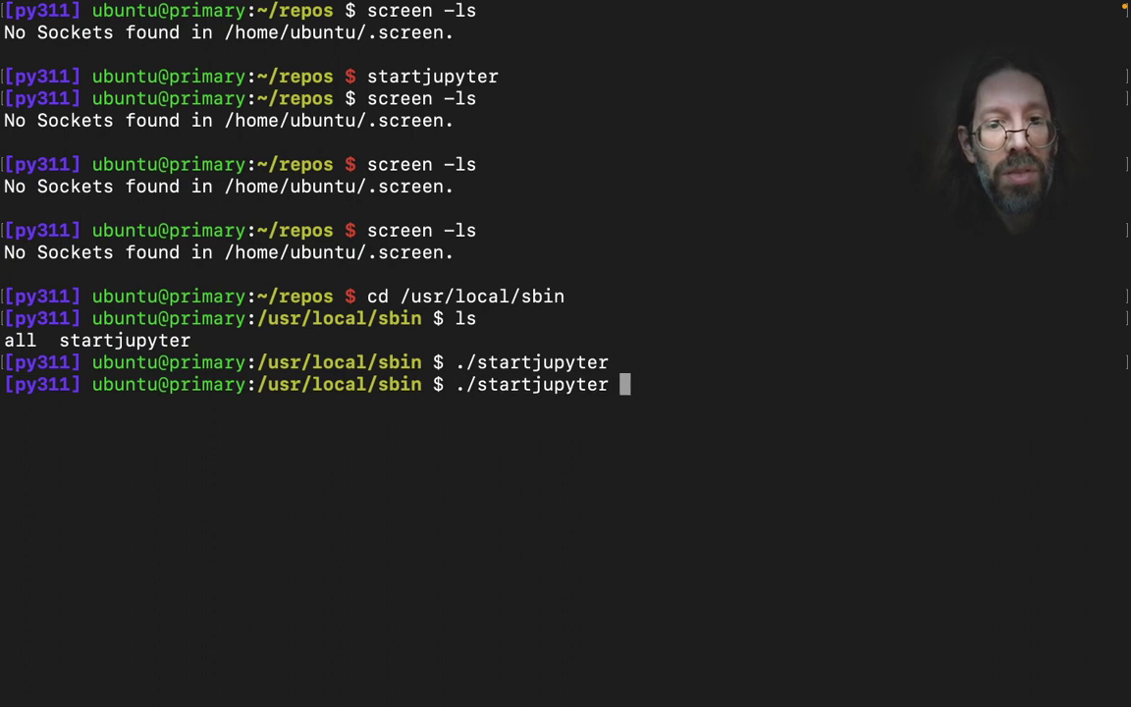
key(Up)
key(Up)
key(Up)
key(Return)
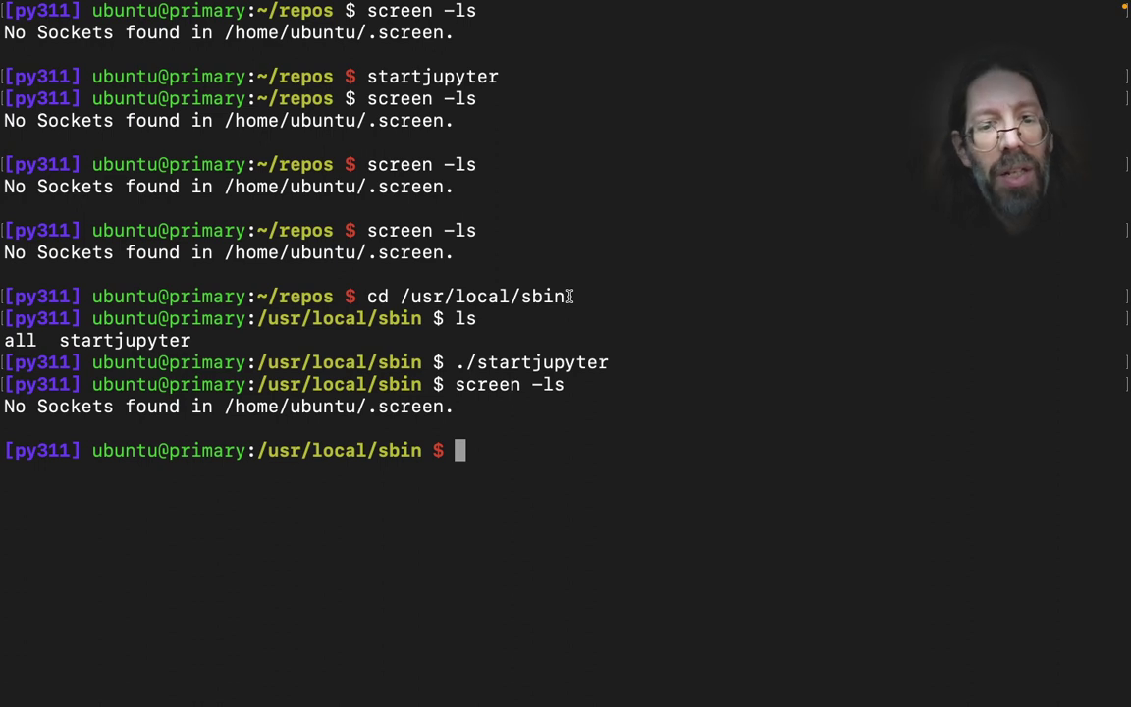
Step: Change to the /etc/systemd/system directory and list its service files
text(c)
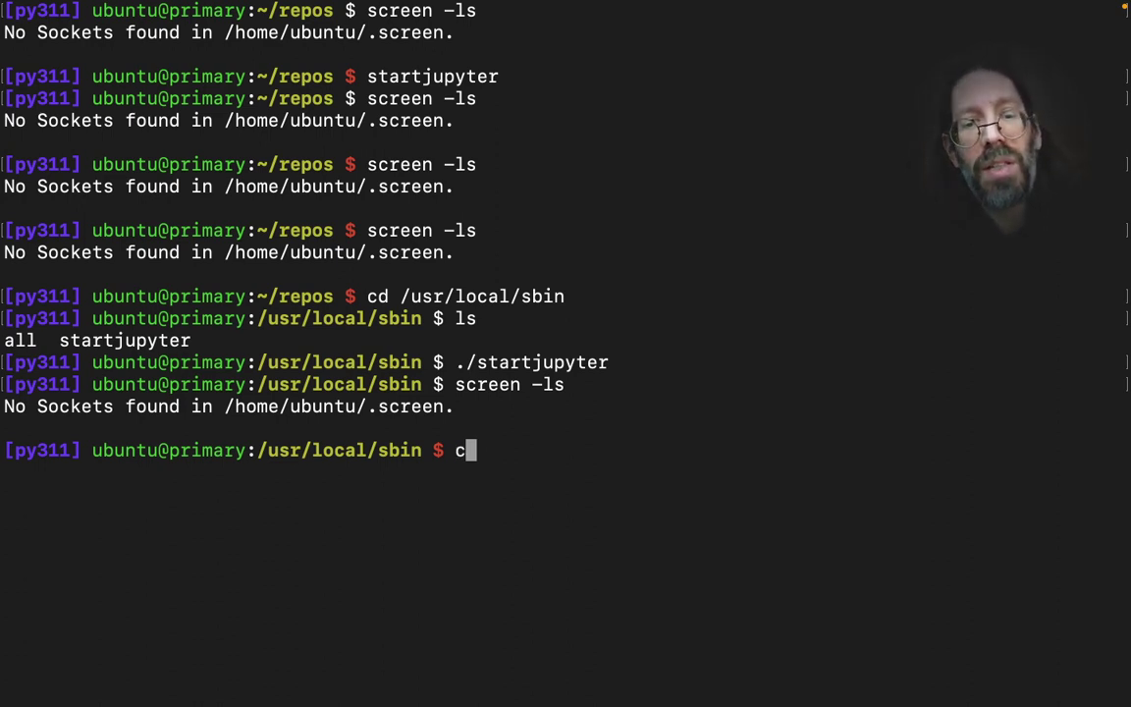
text(d /)
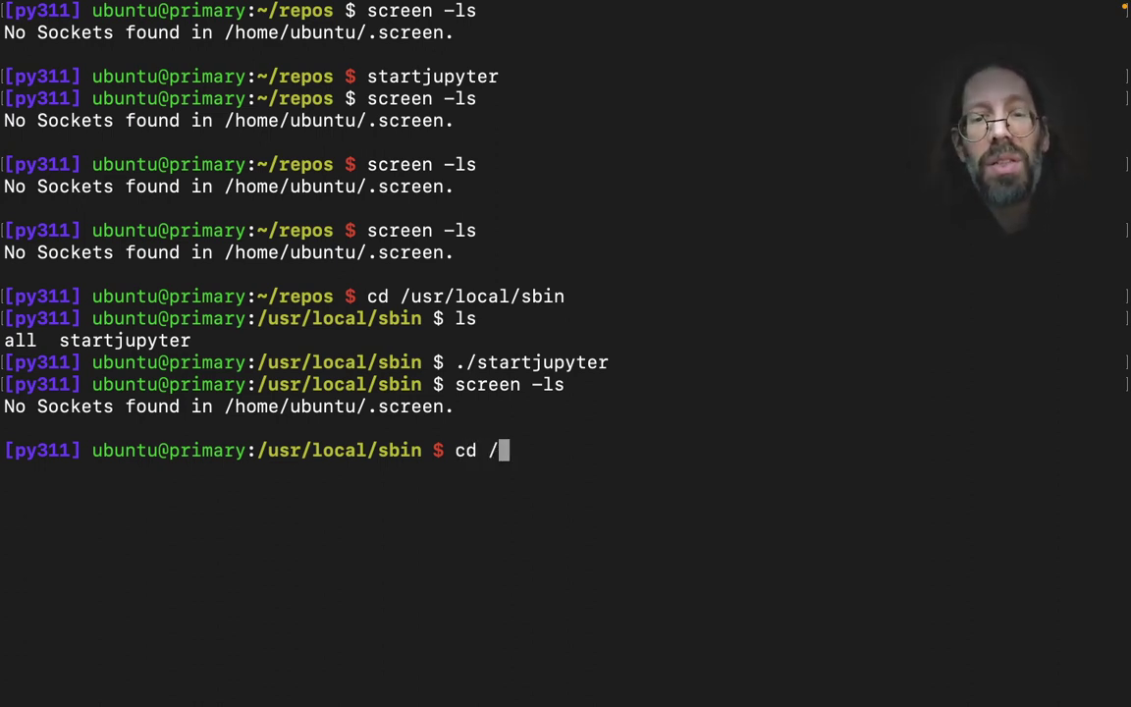
text(etc/system)
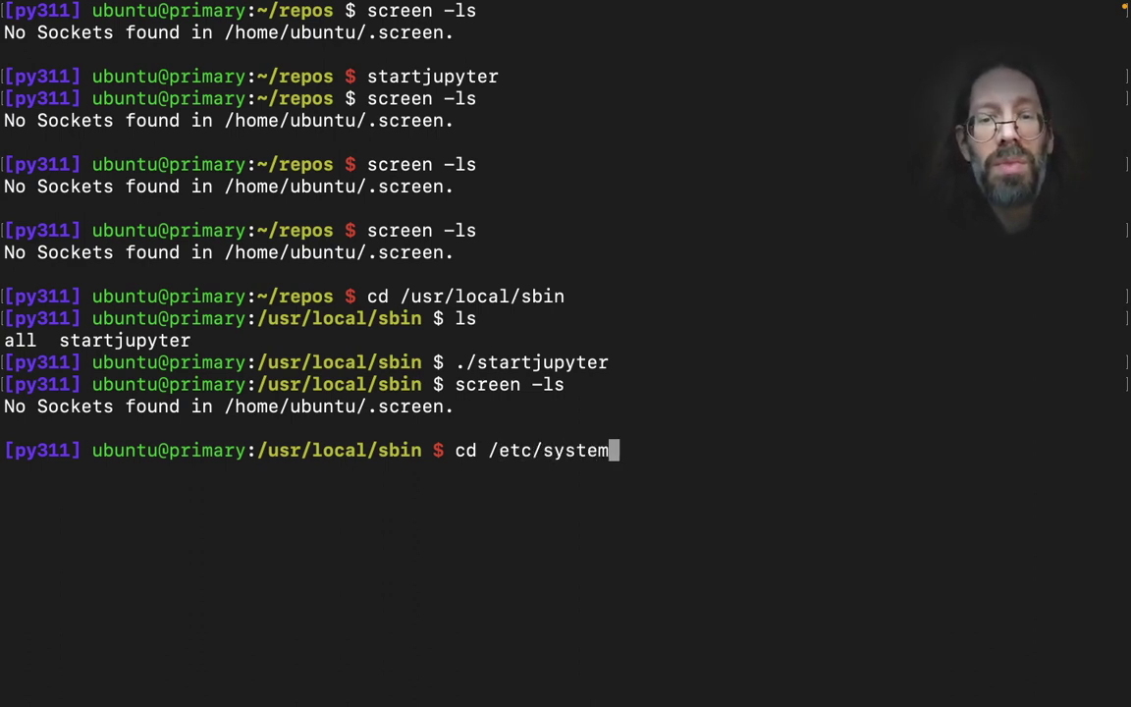
text(d/system)
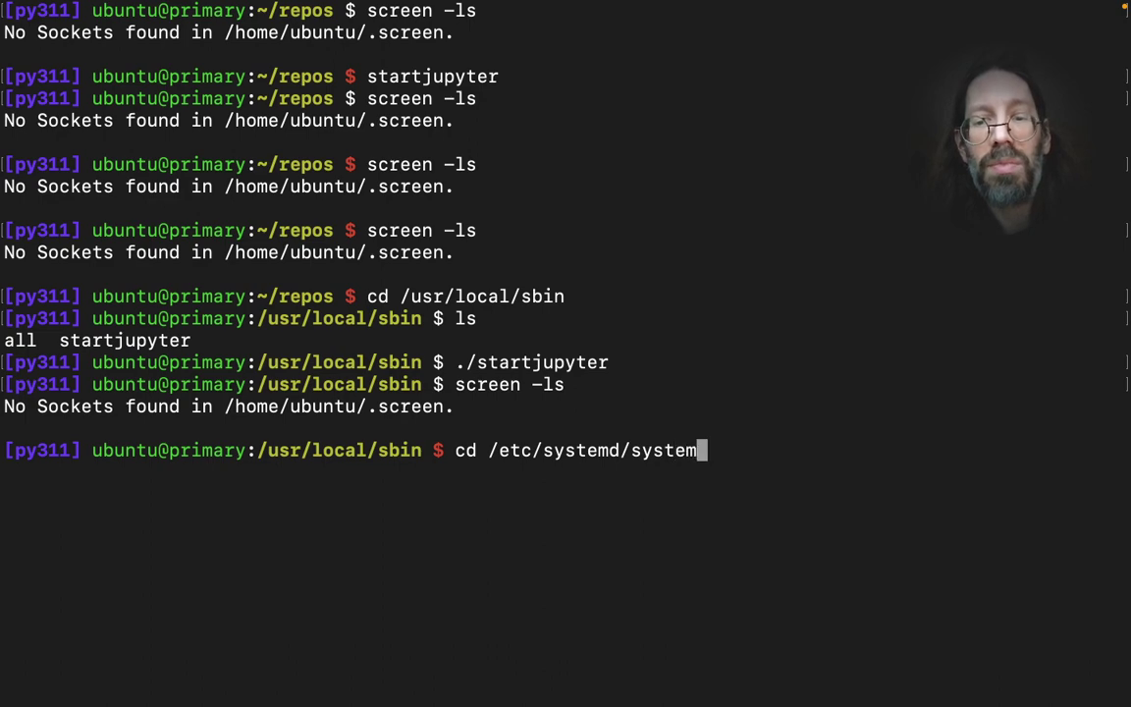
key(Return)
text(ls)
key(Return)
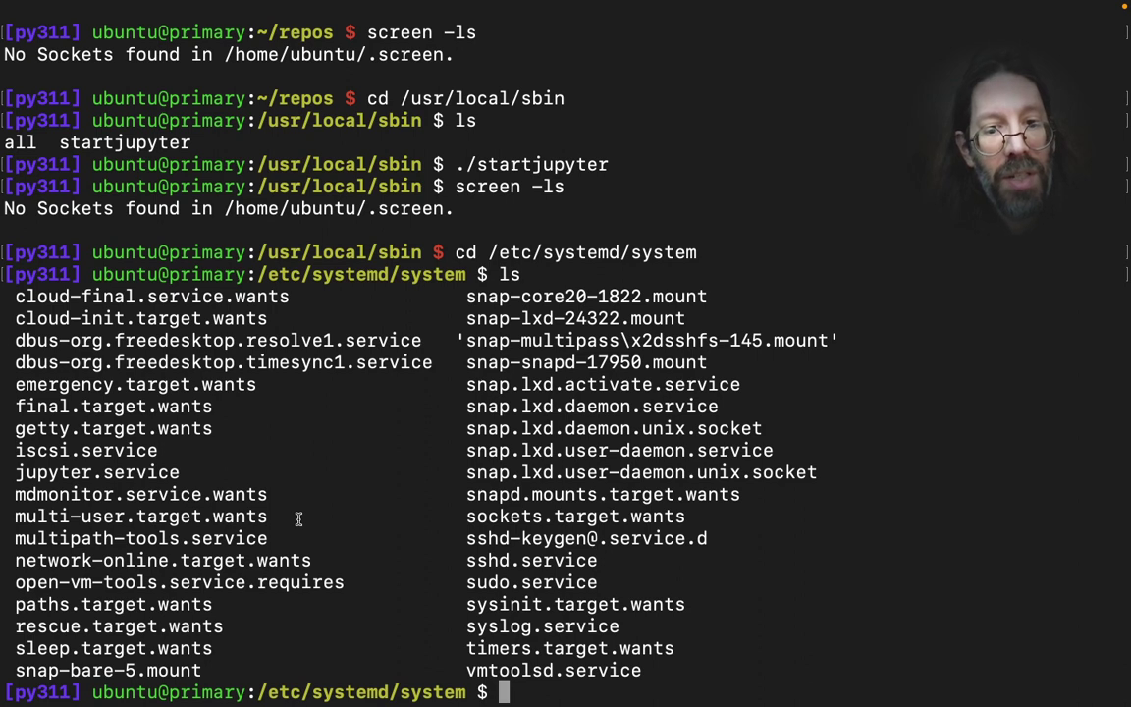
Step: Start the Jupyter service with sudo systemctl start jupyter
text(sudo sys)
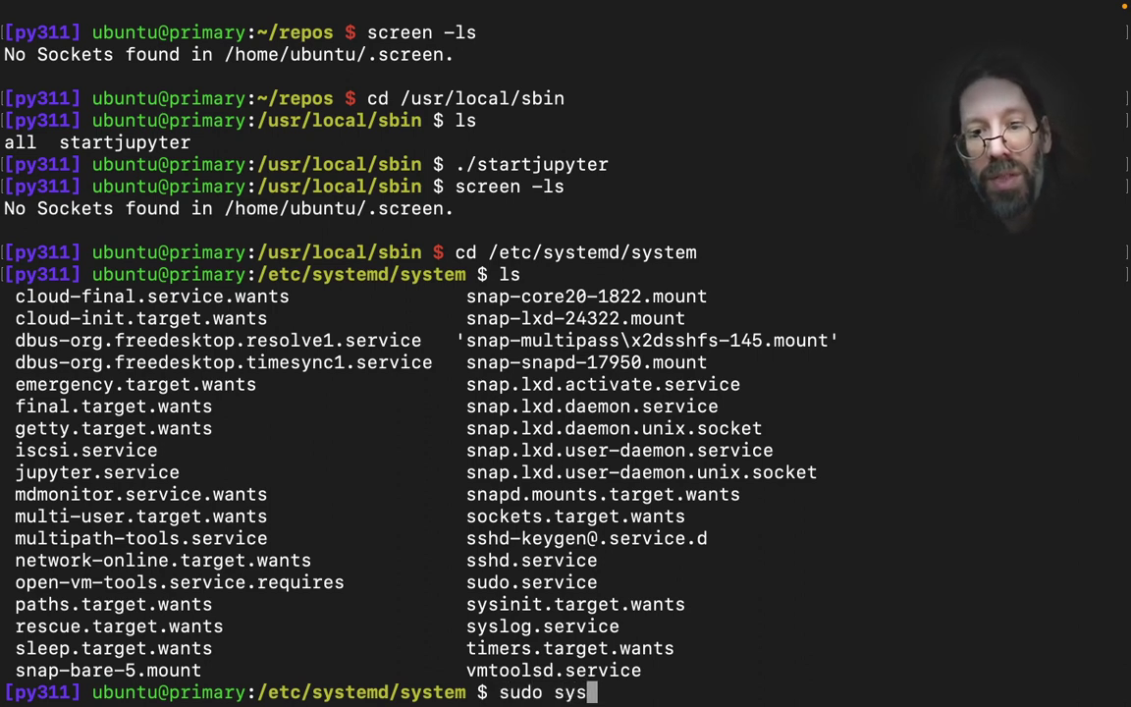
text(temctl)
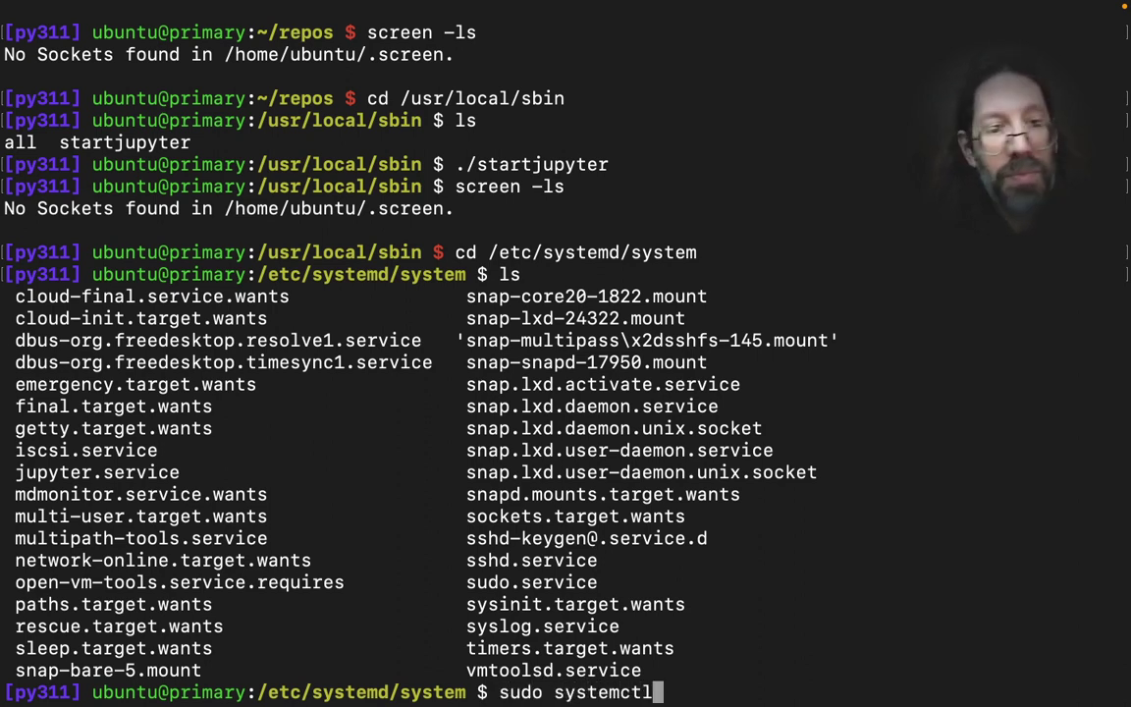
text( start )
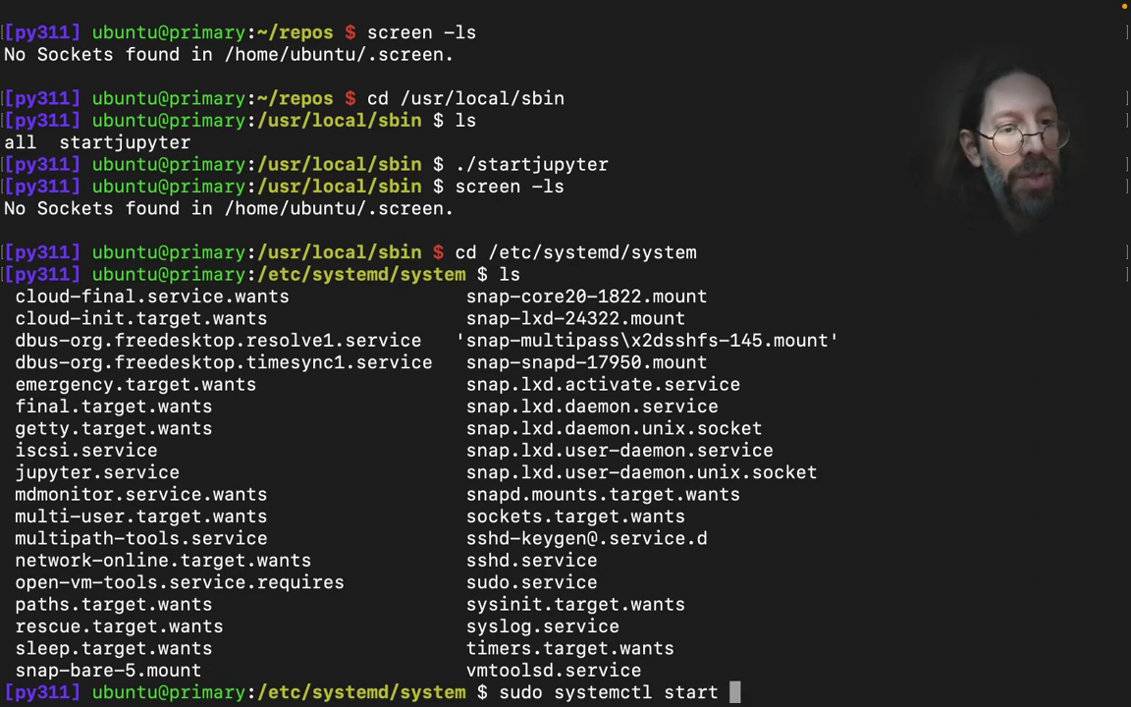
text(jupyter)
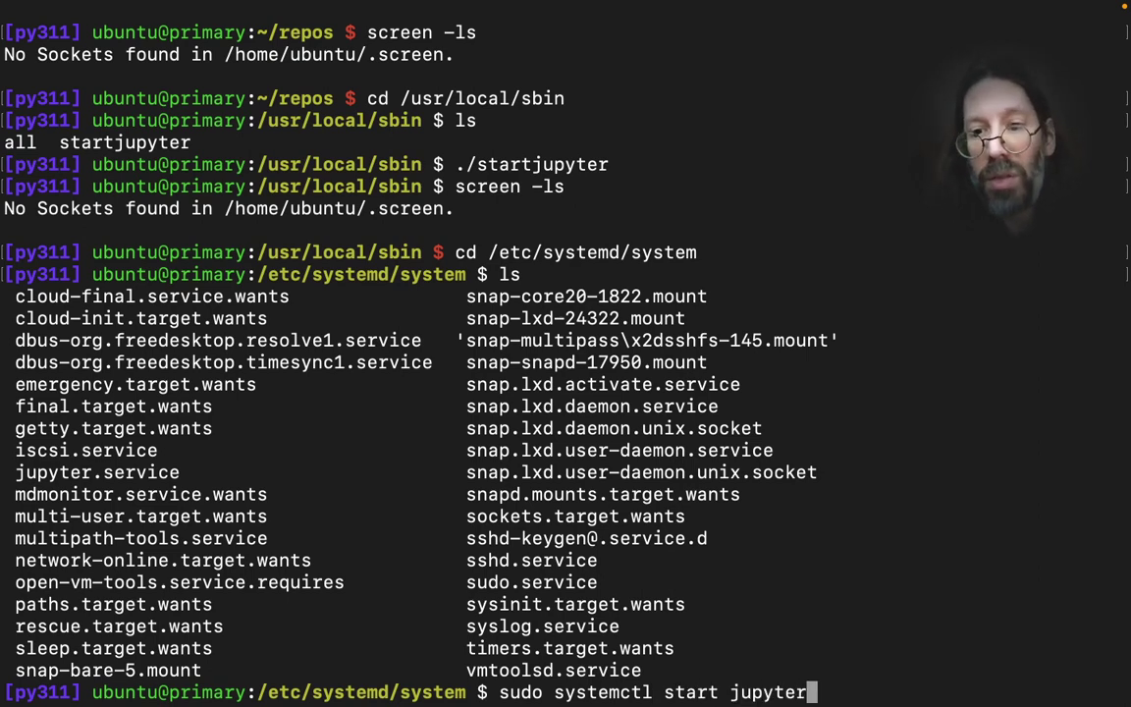
key(Return)
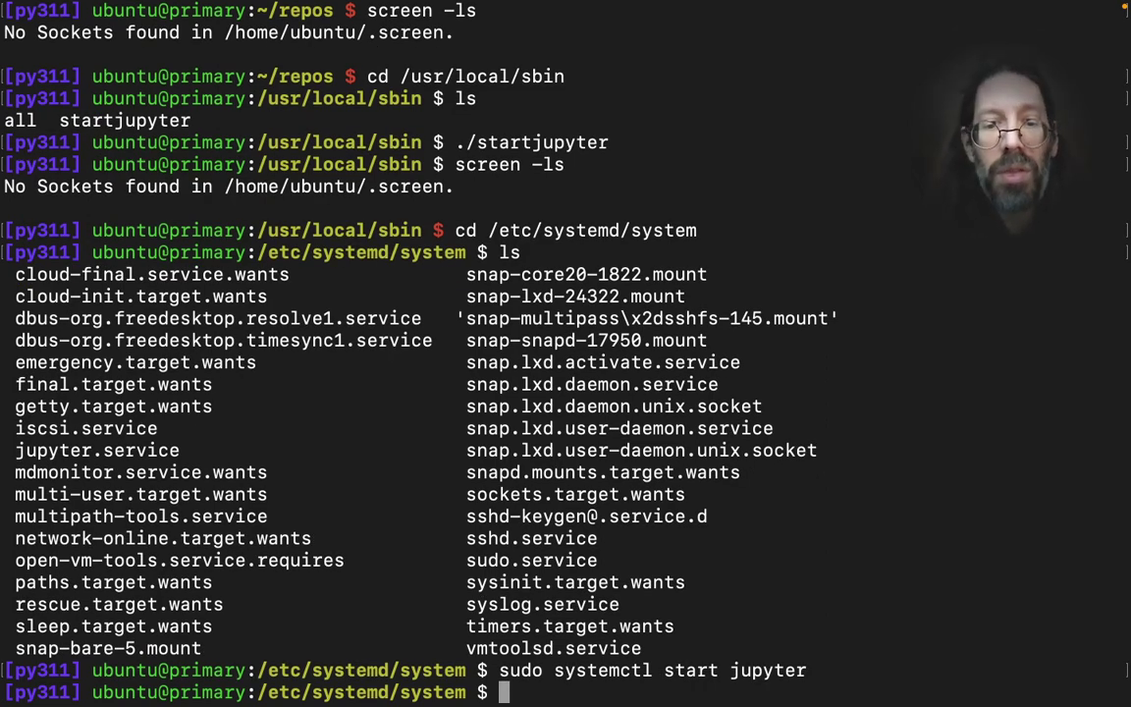
Step: List the screen sessions again with screen -ls after starting the service
key(Up)
key(Up)
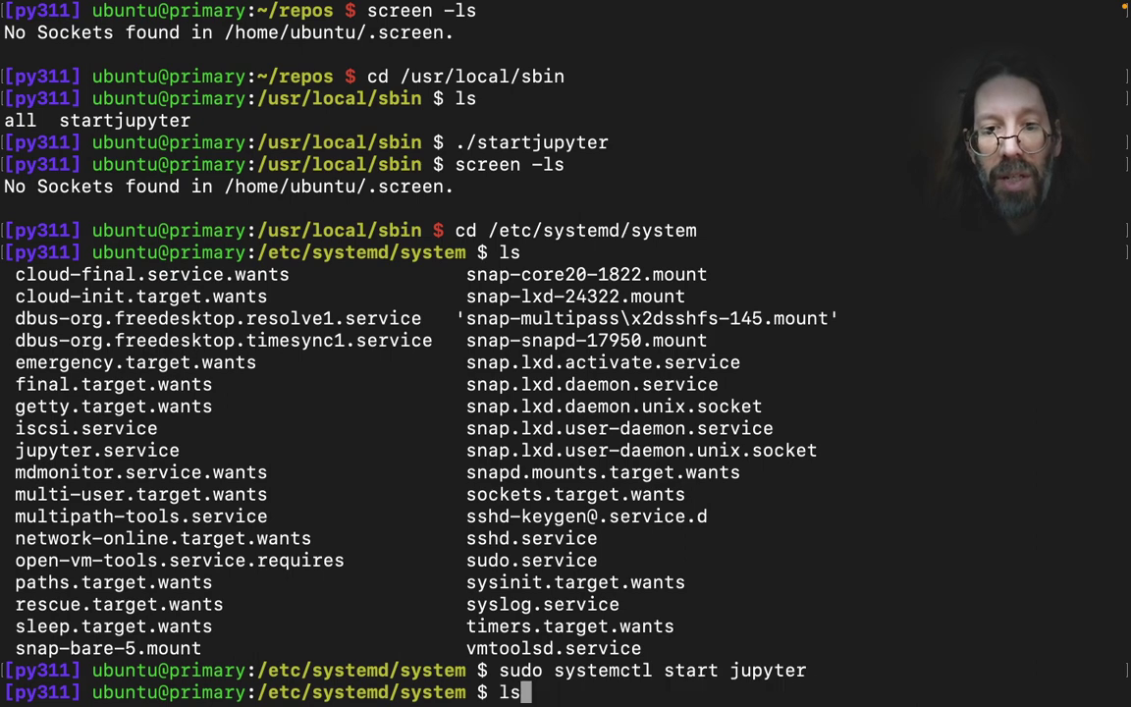
key(Up)
key(Up)
key(Return)
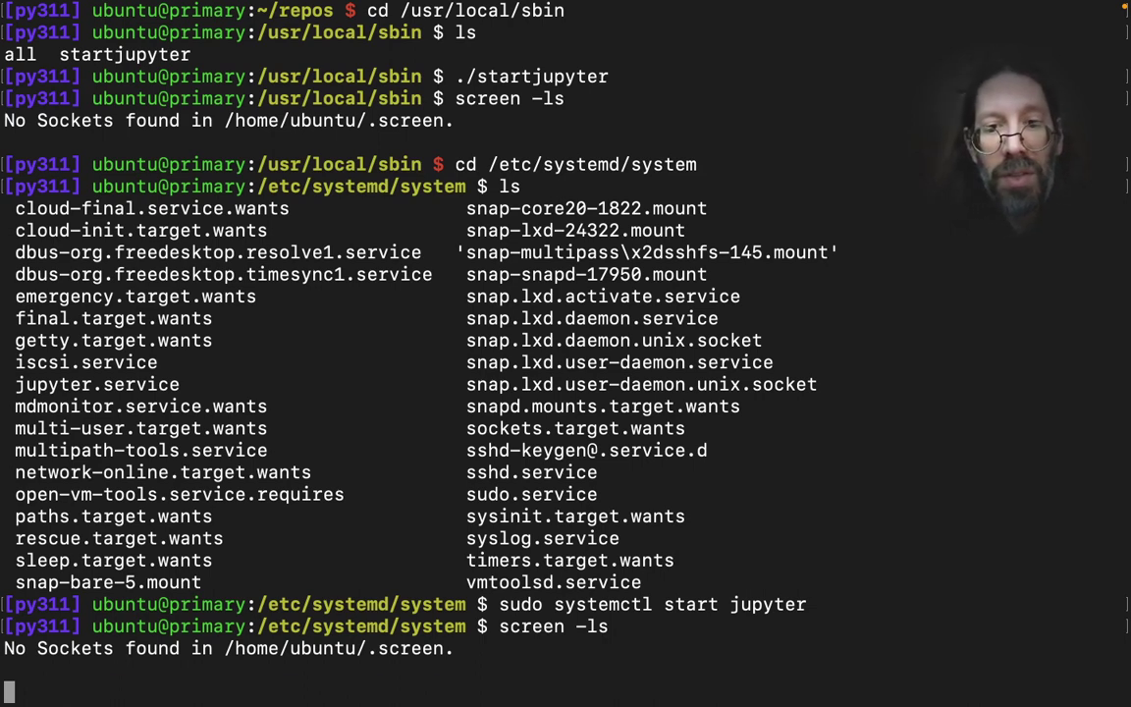
Step: Check the Jupyter service with systemctl status jupyter
text(systemctl)
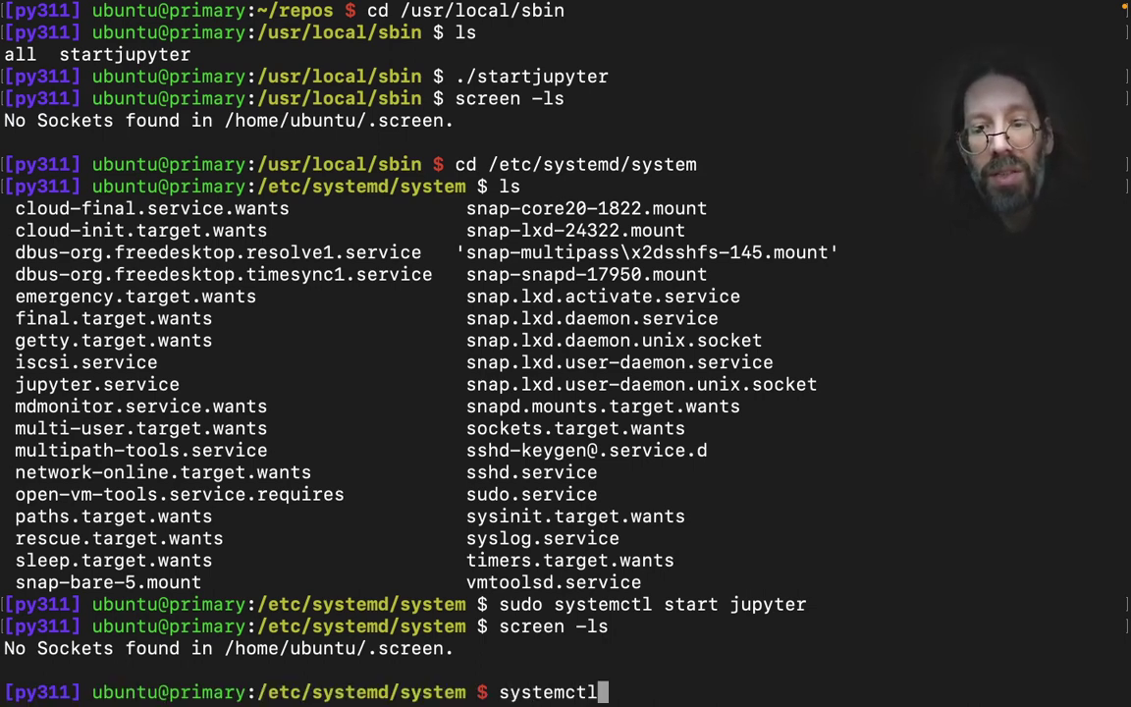
text( status )
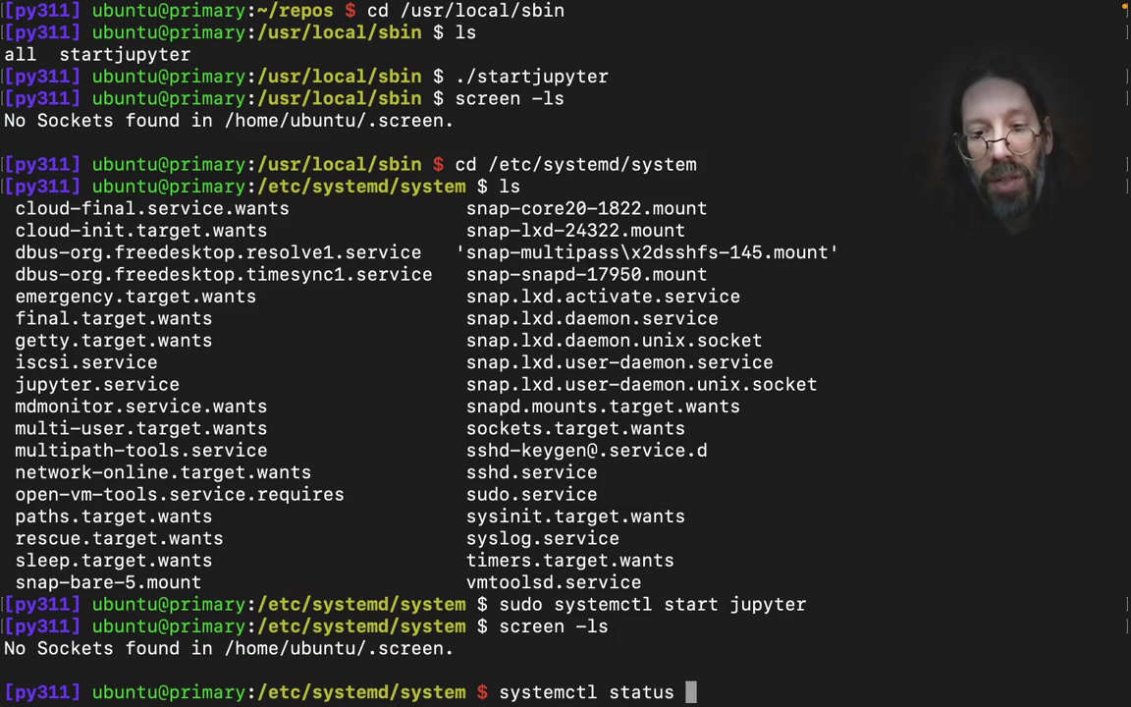
text(jupyter)
key(Return)
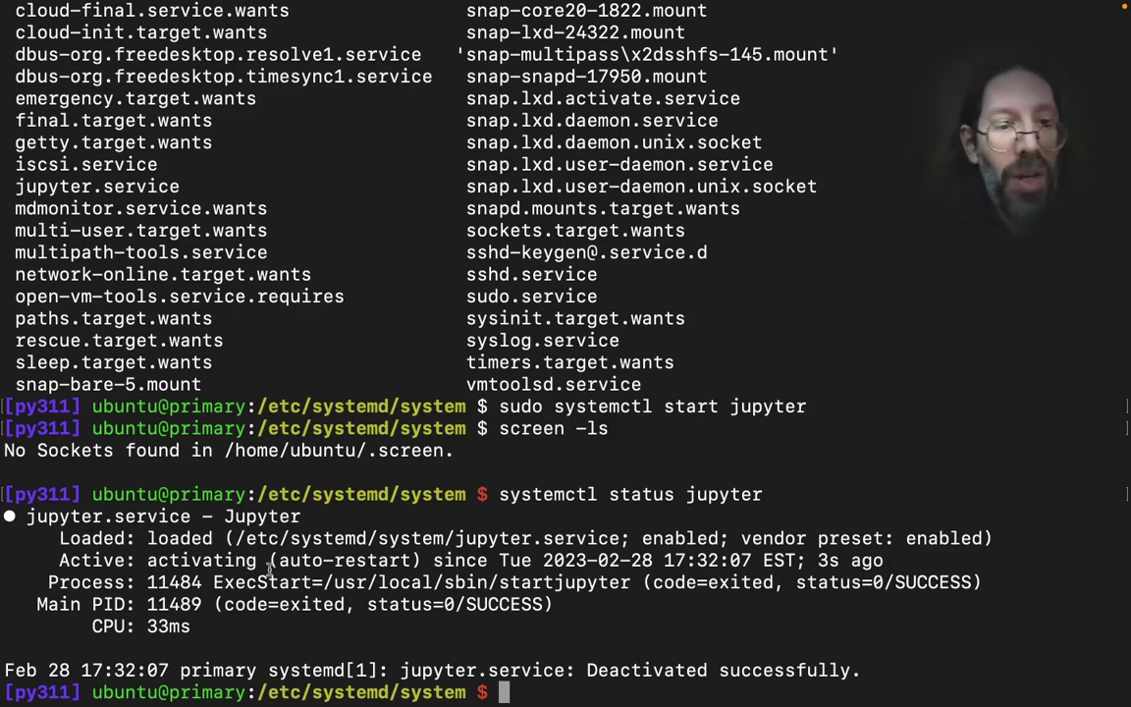
Step: Highlight the Active line and its elapsed time in the status output, and rerun systemctl status jupyter
drag(59, 561, 890, 557)
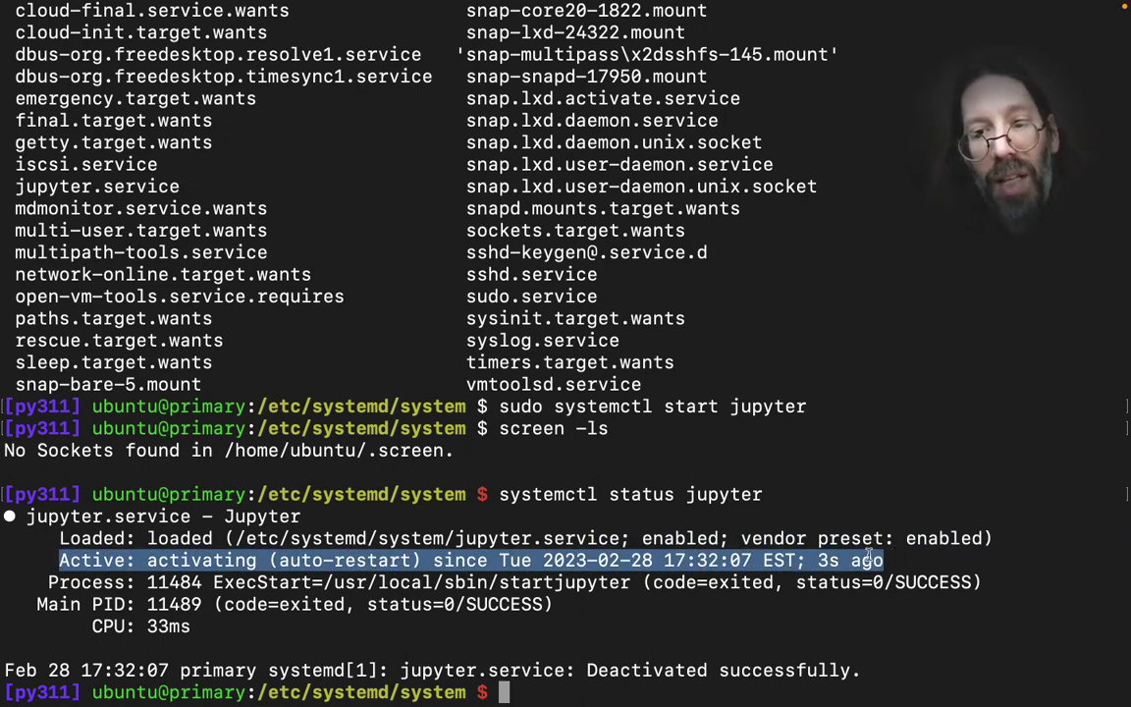
click(890, 557)
double_click(827, 560)
drag(835, 568, 844, 583)
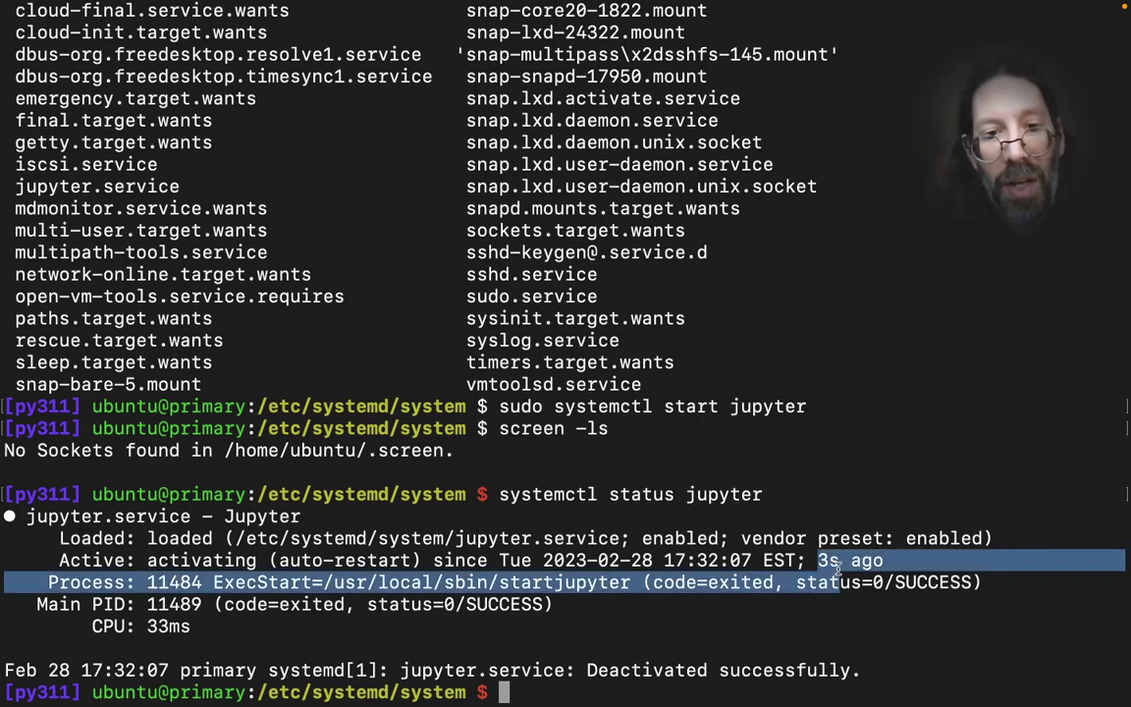
click(837, 567)
key(Up)
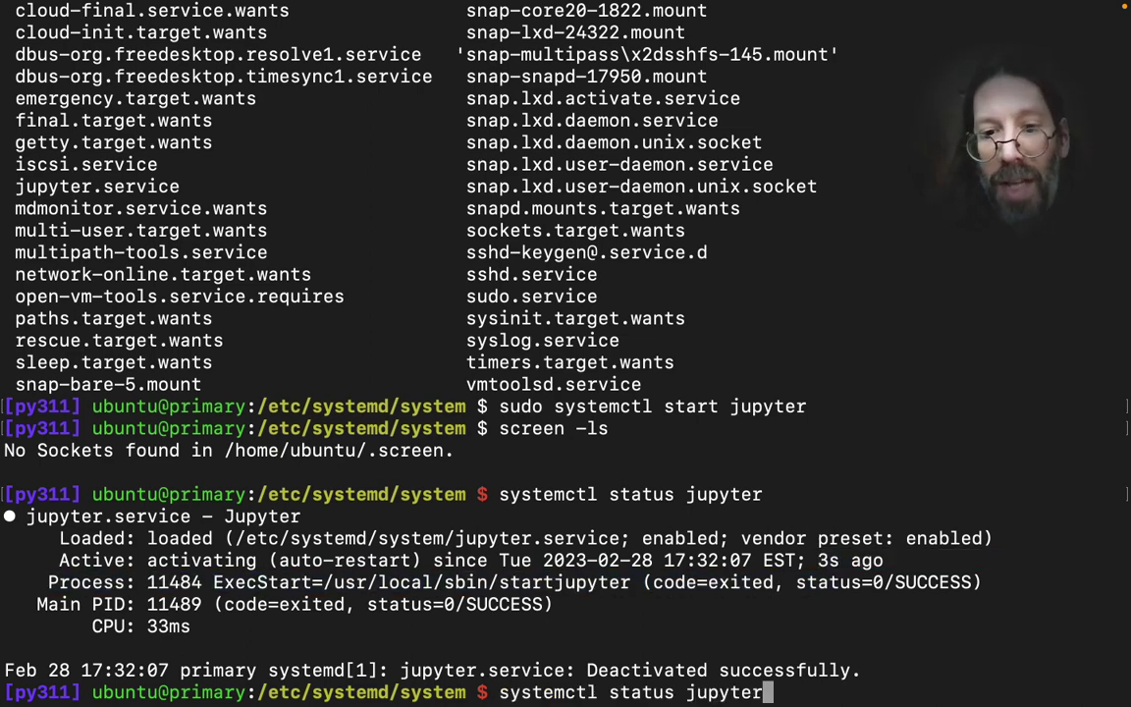
key(Return)
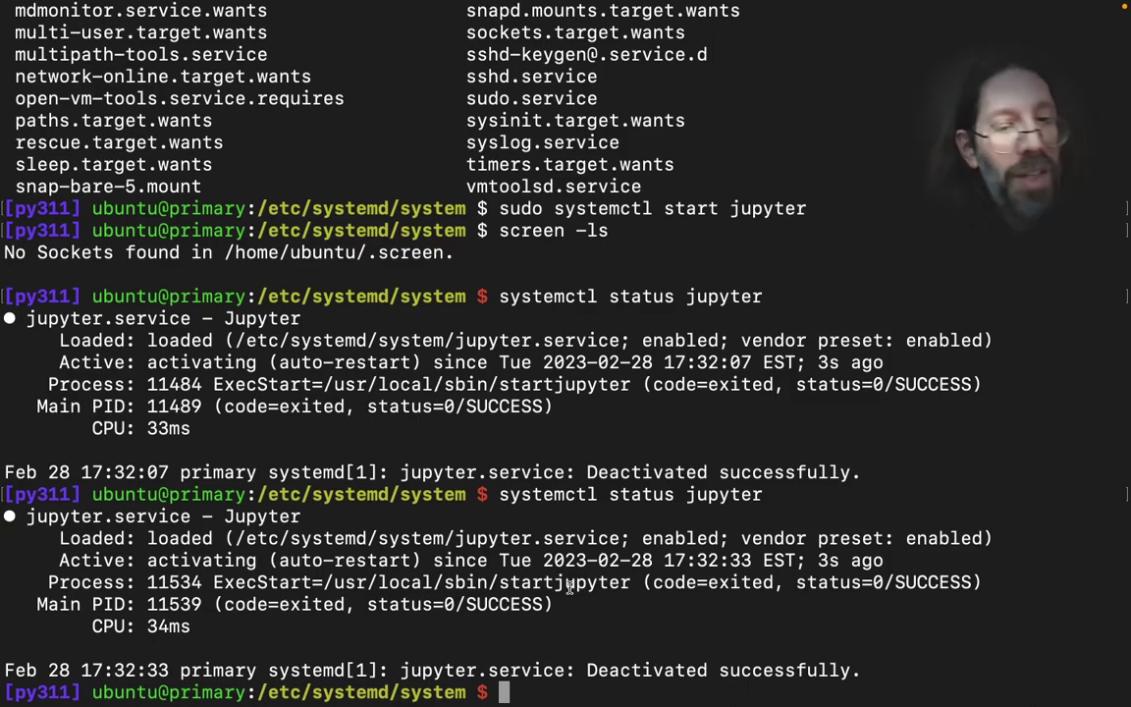
Step: Switch from the full-screen terminal to the Mac desktop
key(ctrl+Left)
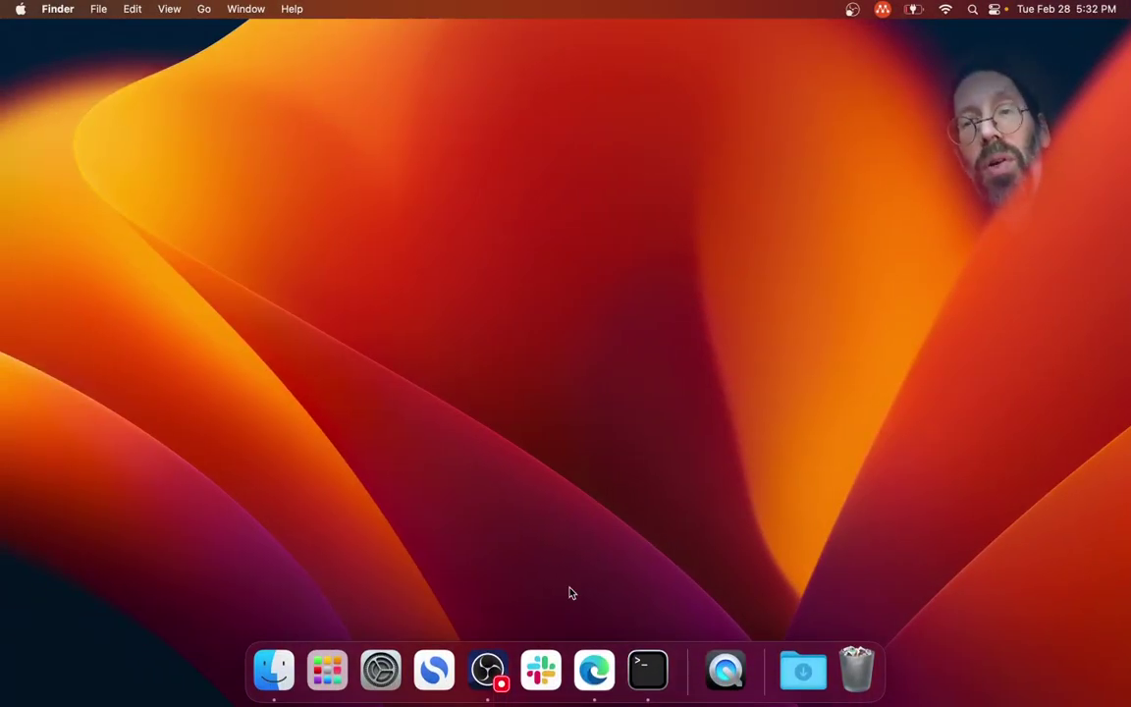
key(ctrl+Left)
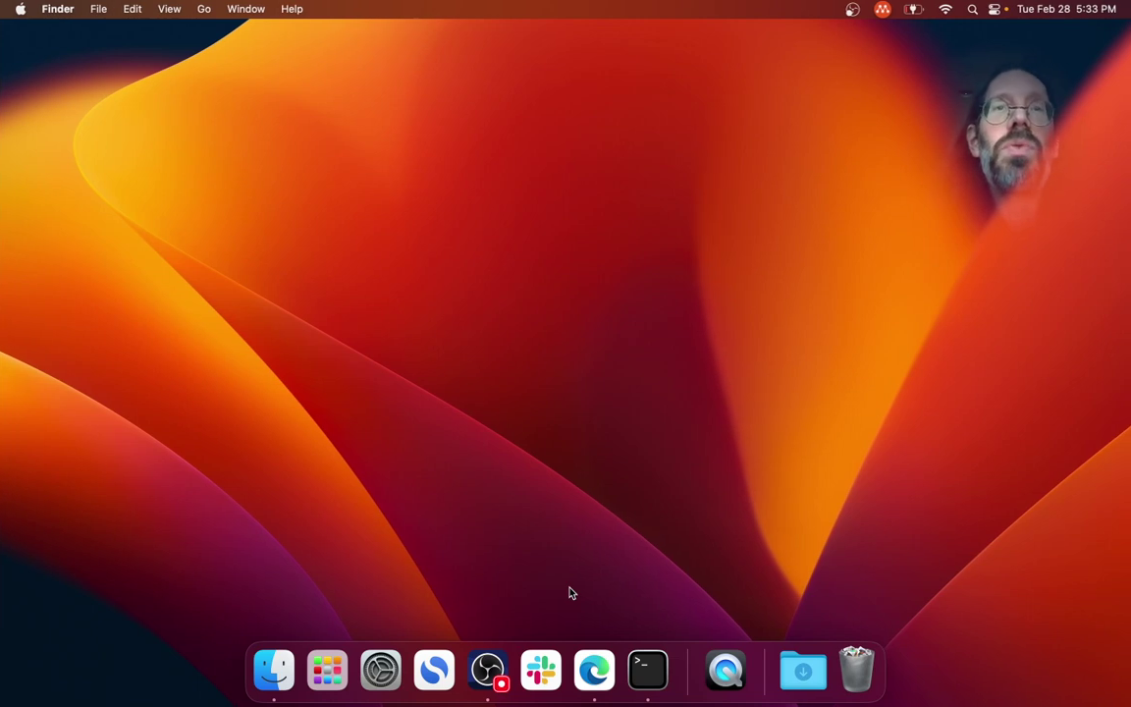